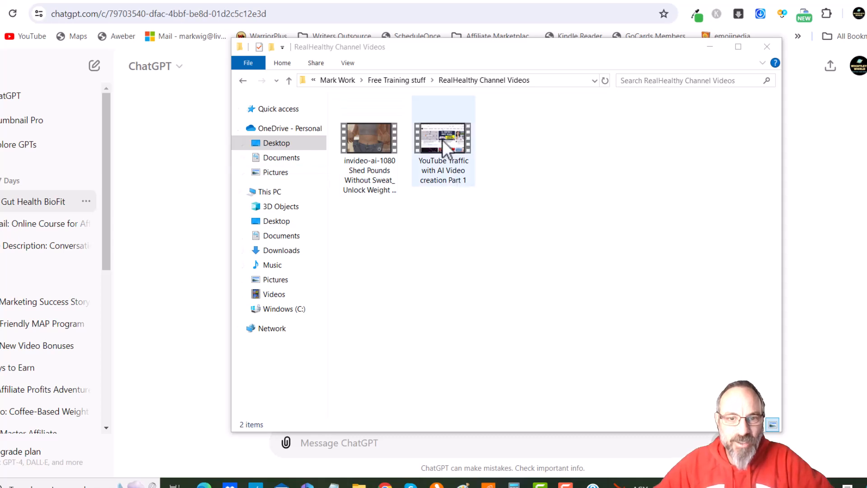
Open the properties of the Biofit Review video file and select its current file name
{"action": "left_click", "coordinate": [405, 79]}
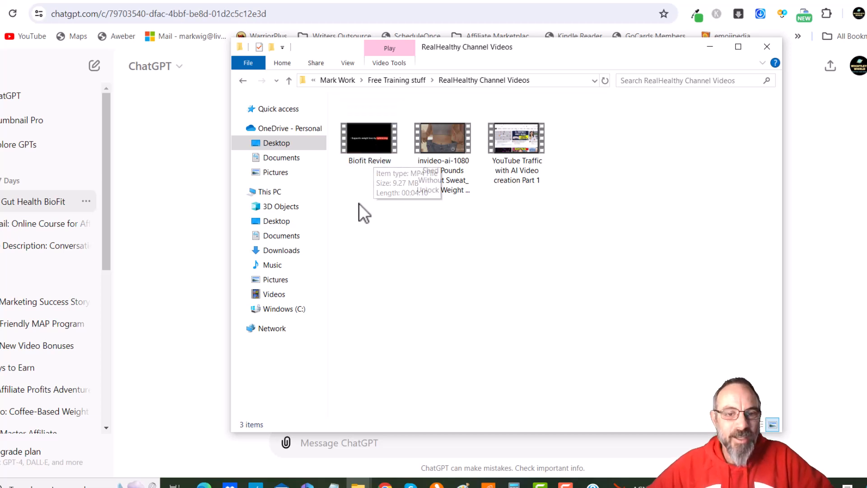
{"action": "left_click", "coordinate": [365, 155]}
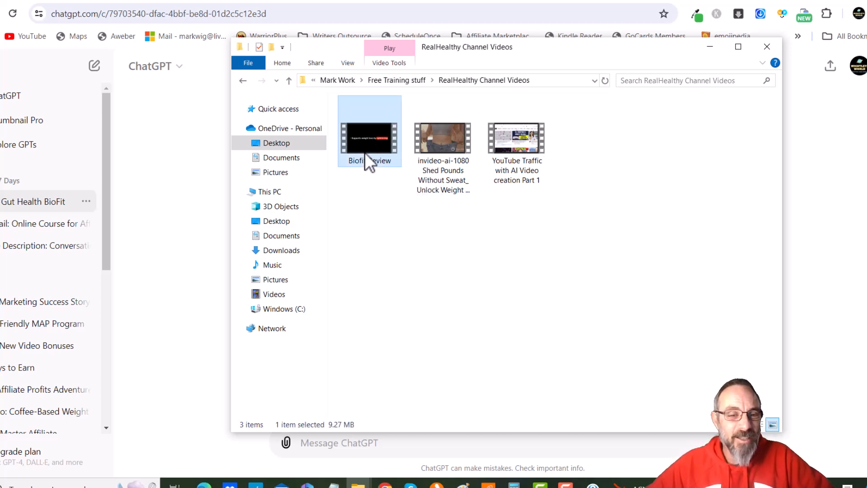
{"action": "right_click", "coordinate": [365, 155]}
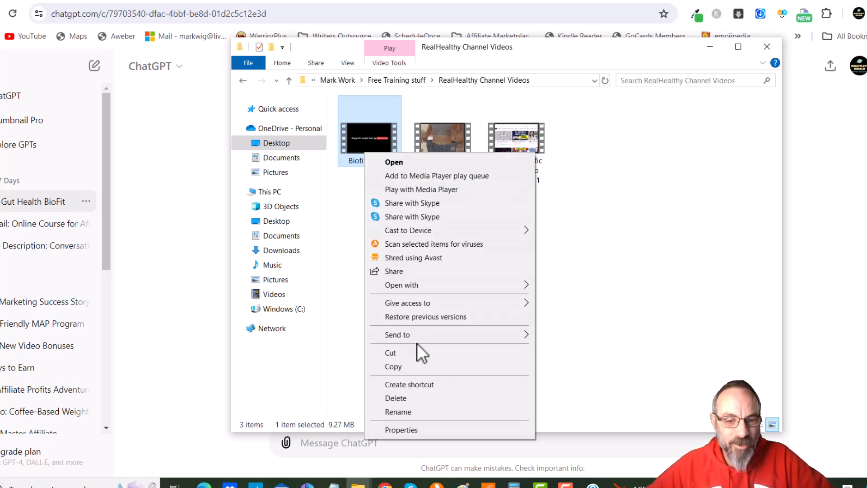
{"action": "left_click", "coordinate": [401, 431]}
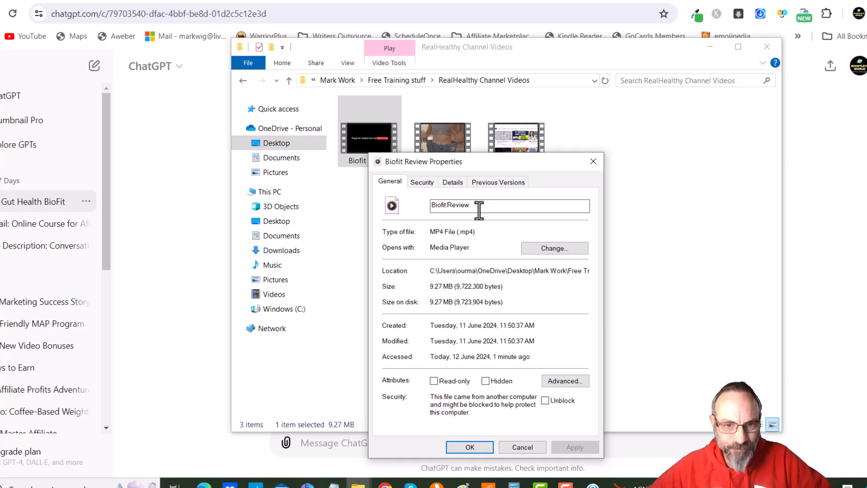
{"action": "left_click_drag", "start_coordinate": [478, 205], "coordinate": [423, 204]}
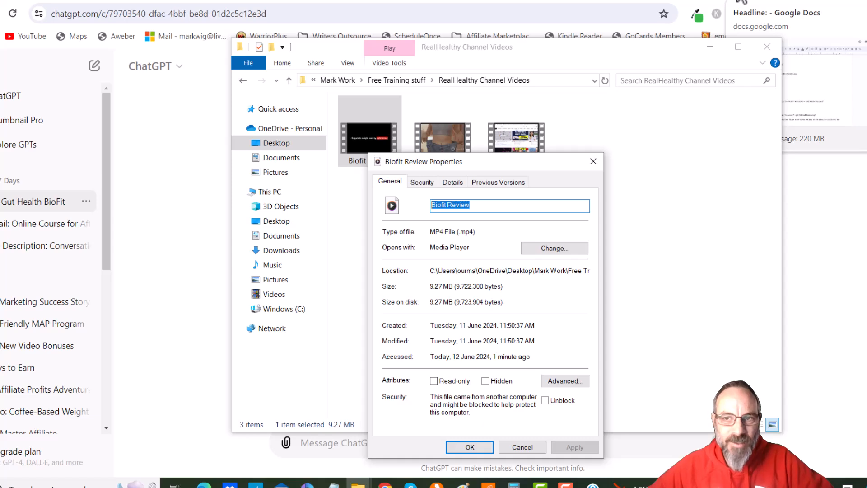
Copy the headline "Effortless Weight Loss: Boost Gut Health with BioFit – No Exercise Needed!" from the script document
{"action": "left_click", "coordinate": [741, 2]}
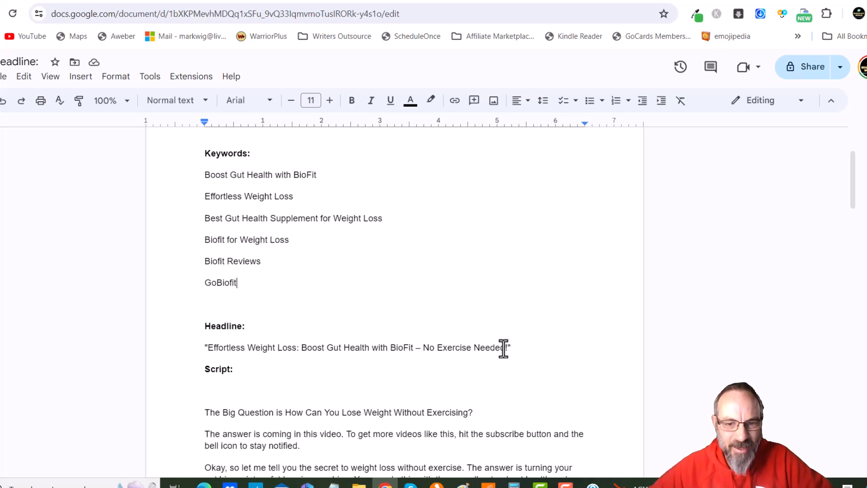
{"action": "left_click_drag", "start_coordinate": [501, 348], "coordinate": [209, 352]}
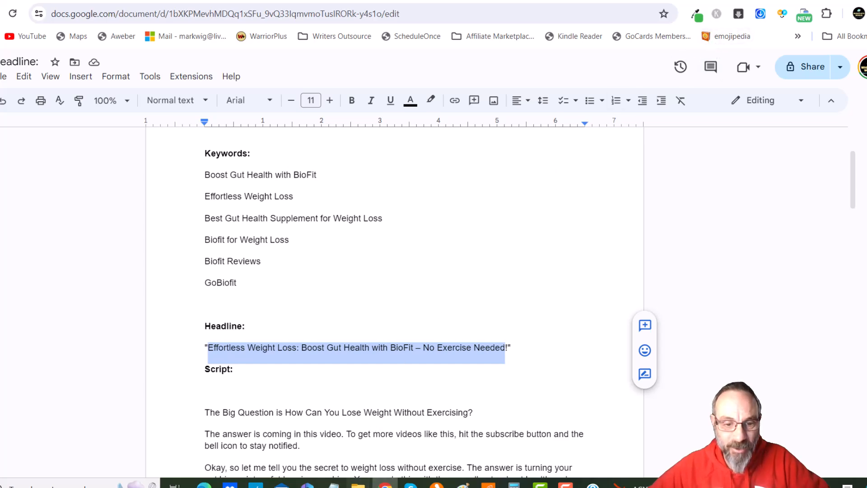
{"action": "mouse_move", "coordinate": [357, 484]}
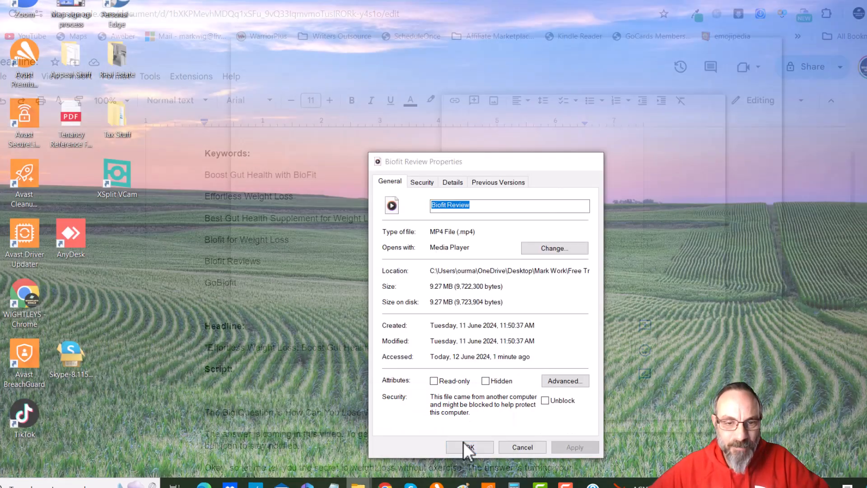
{"action": "left_click", "coordinate": [465, 450]}
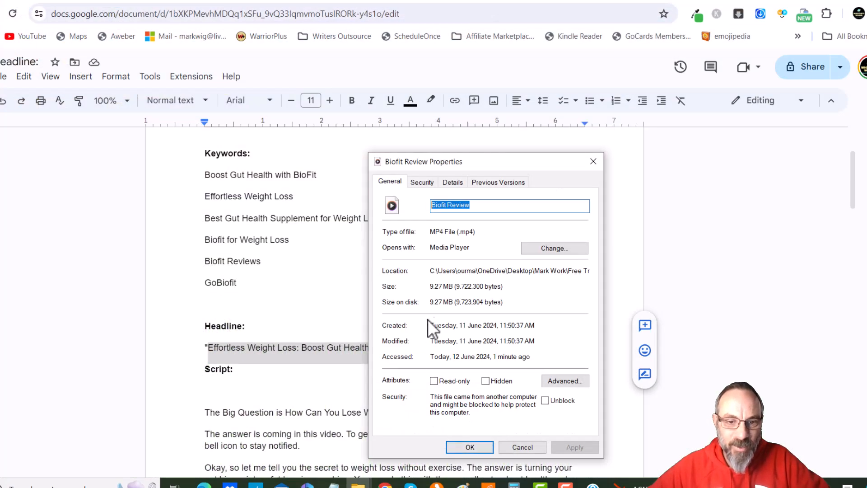
Paste the headline as the video's file name and delete the dash between BioFit and No
{"action": "type", "text": "Effortless Weight Loss Boost Gut Health with BioFit - No Exercise Needed"}
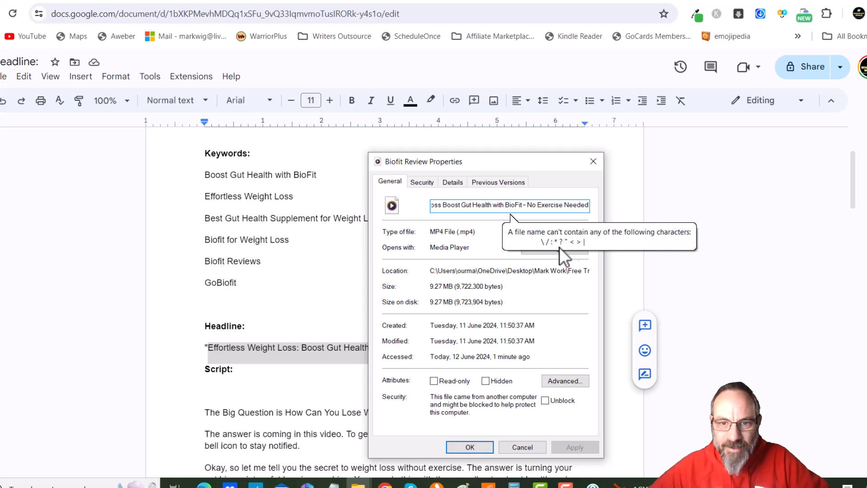
{"action": "left_click", "coordinate": [526, 205]}
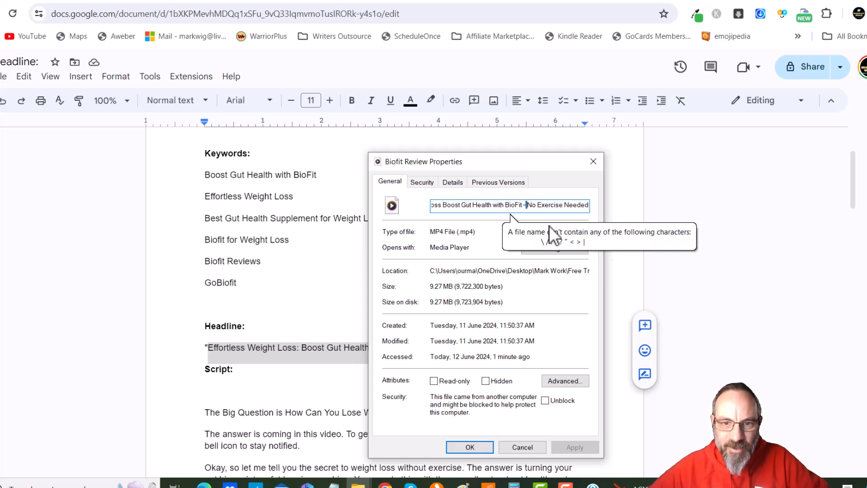
{"action": "key", "text": "BackSpace"}
{"action": "key", "text": "BackSpace"}
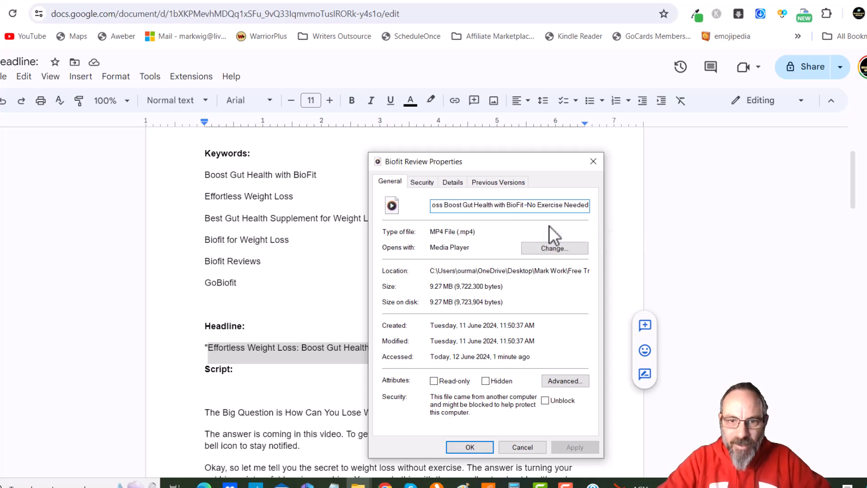
Select and copy the whole new file name "Effortless Weight Loss Boost Gut Health with BioFit No Exercise Needed"
{"action": "left_click_drag", "start_coordinate": [508, 205], "coordinate": [432, 204]}
{"action": "left_click", "coordinate": [463, 205]}
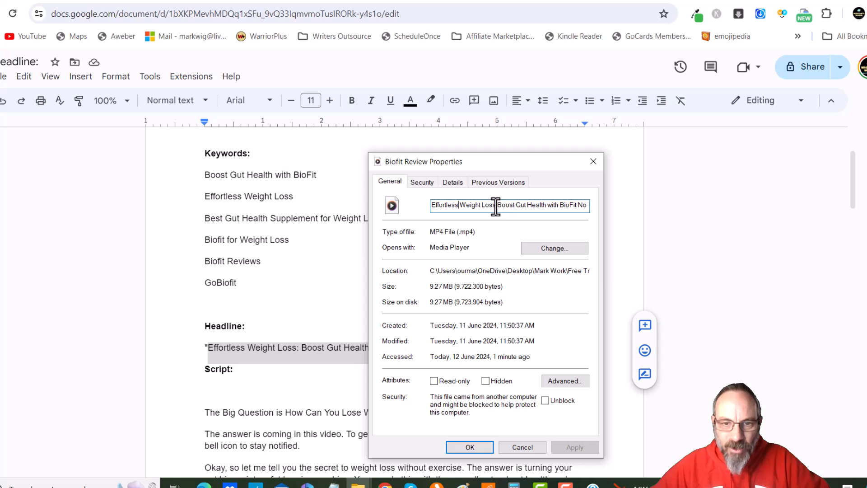
{"action": "left_click_drag", "start_coordinate": [465, 207], "coordinate": [590, 207]}
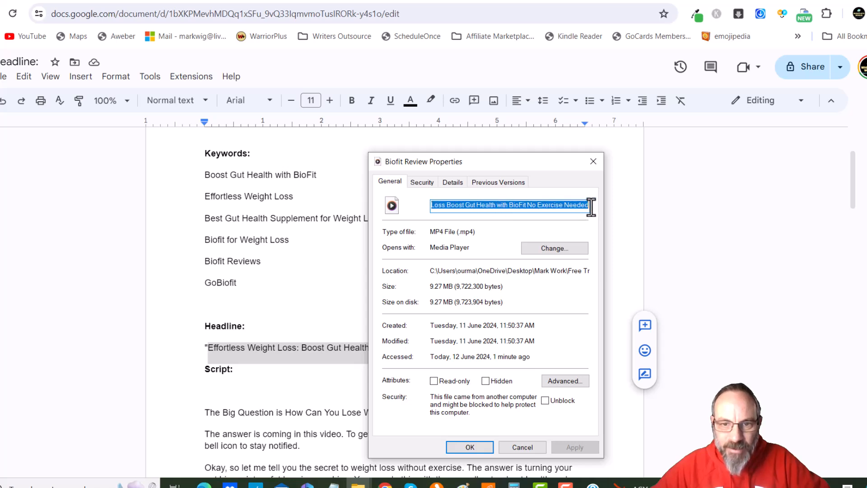
{"action": "left_click", "coordinate": [533, 206]}
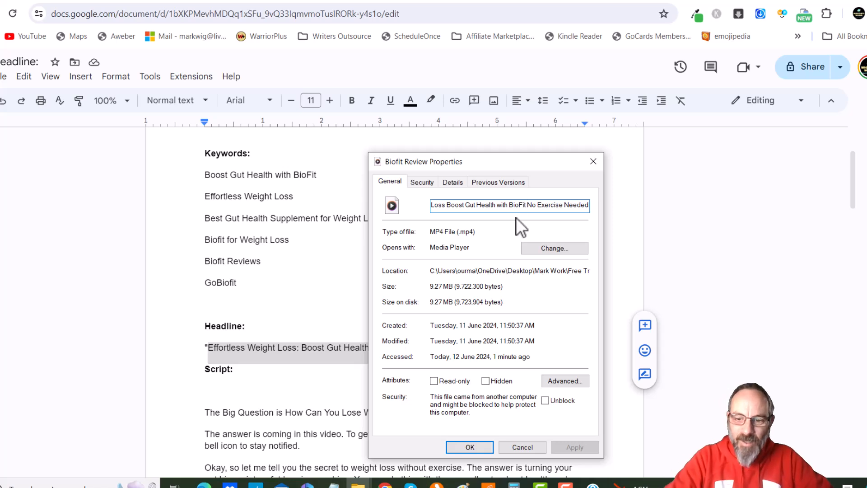
{"action": "key", "text": "ctrl+a"}
{"action": "key", "text": "ctrl+c"}
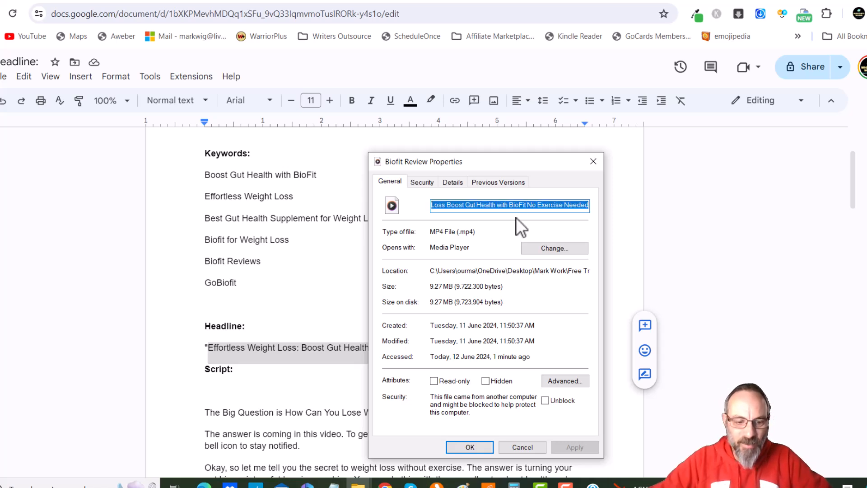
Paste the copied headline into the video's Title property under the details
{"action": "left_click", "coordinate": [452, 182]}
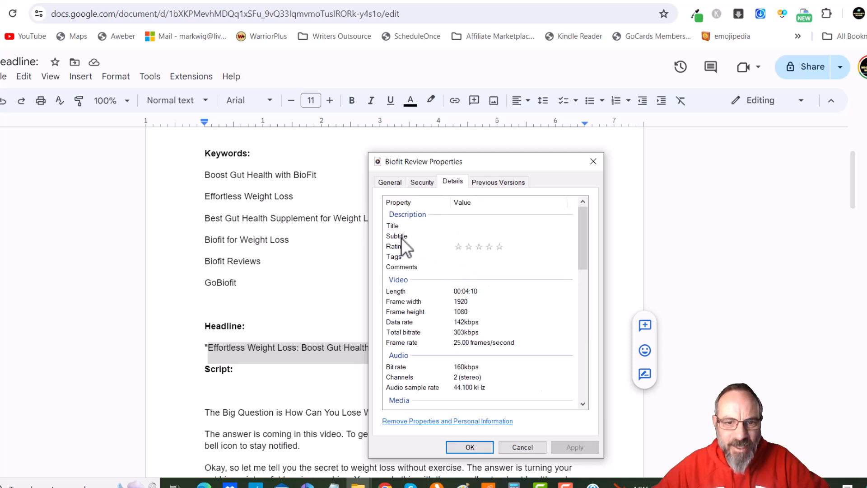
{"action": "left_click", "coordinate": [463, 227]}
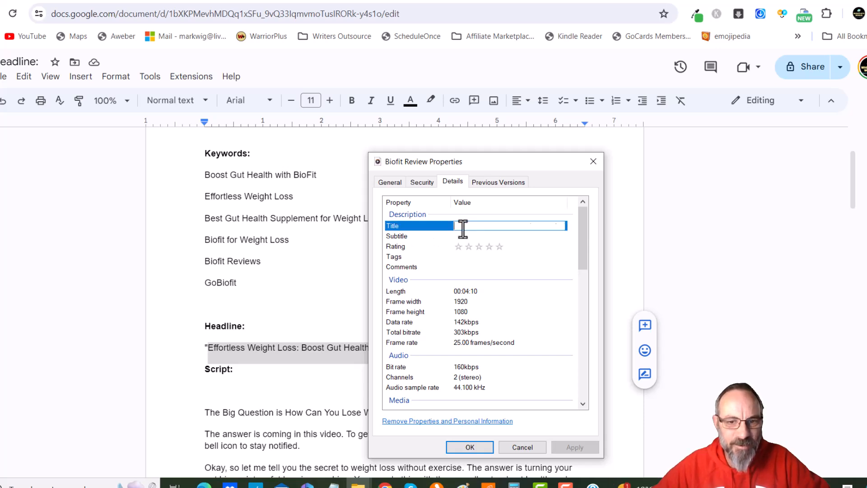
{"action": "key", "text": "ctrl+v"}
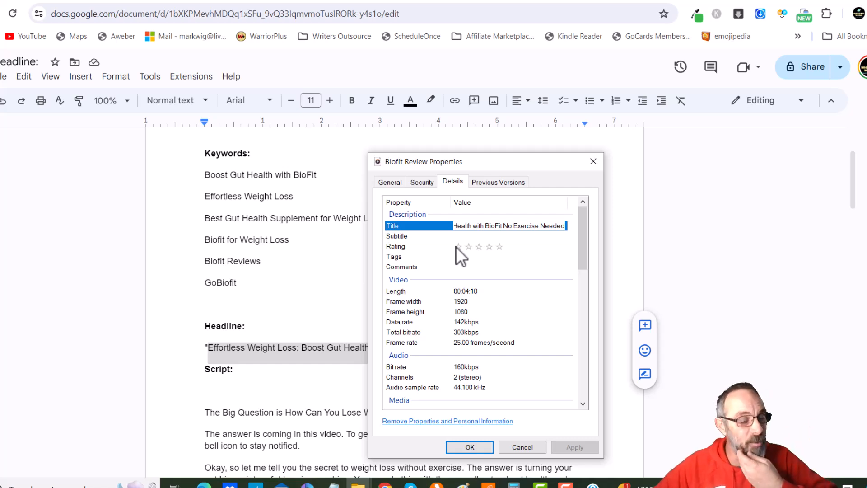
Paste the same headline into the video's Subtitle and Comments properties
{"action": "left_click", "coordinate": [484, 237]}
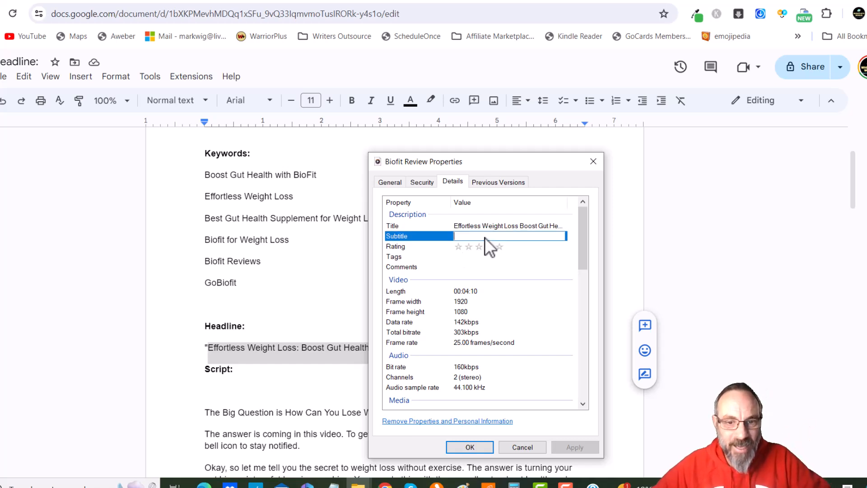
{"action": "key", "text": "ctrl+v"}
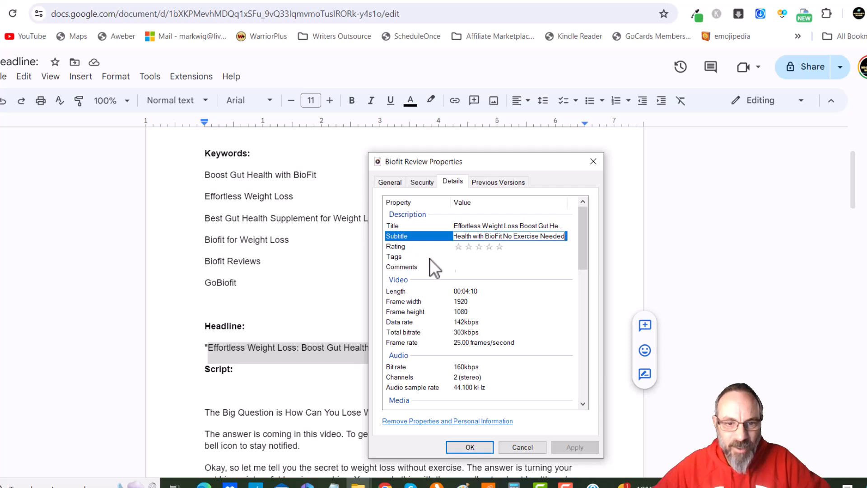
{"action": "left_click", "coordinate": [467, 267]}
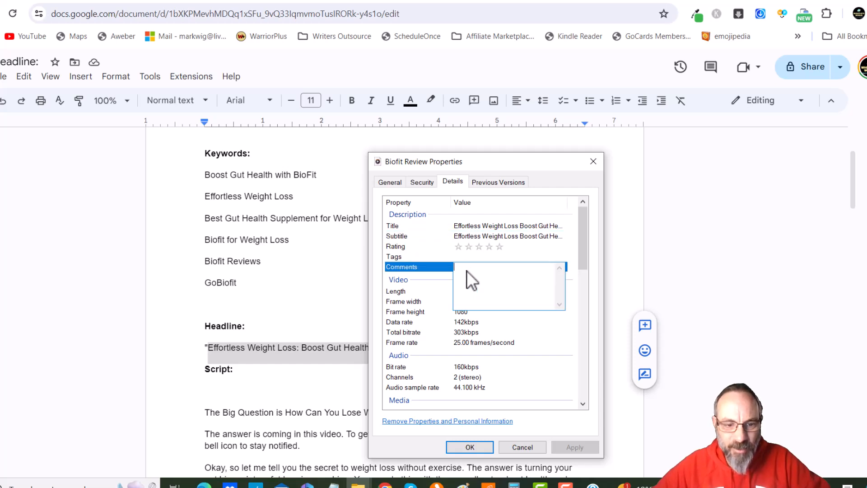
{"action": "key", "text": "ctrl+v"}
Open the video's Tags property for editing and switch back to the script document
{"action": "left_click", "coordinate": [427, 257]}
{"action": "left_click", "coordinate": [459, 256]}
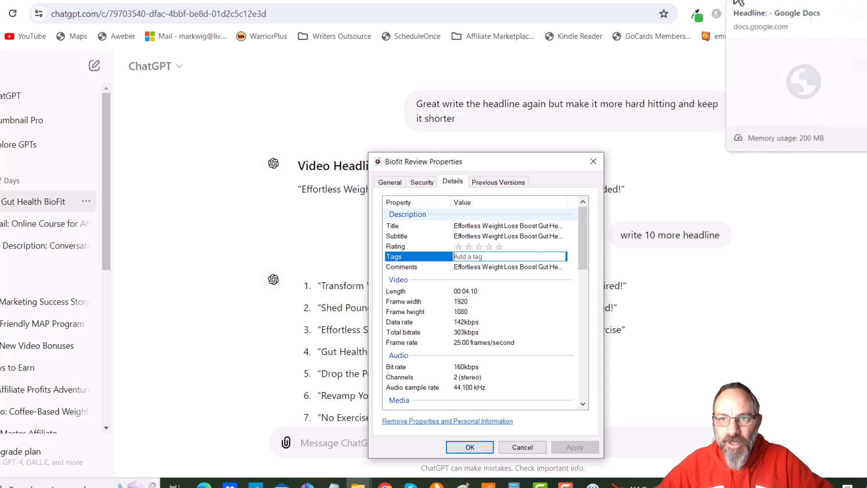
{"action": "left_click", "coordinate": [741, 2]}
Merge the six keywords under Keywords into a single line separated by semicolons
{"action": "left_click", "coordinate": [294, 174]}
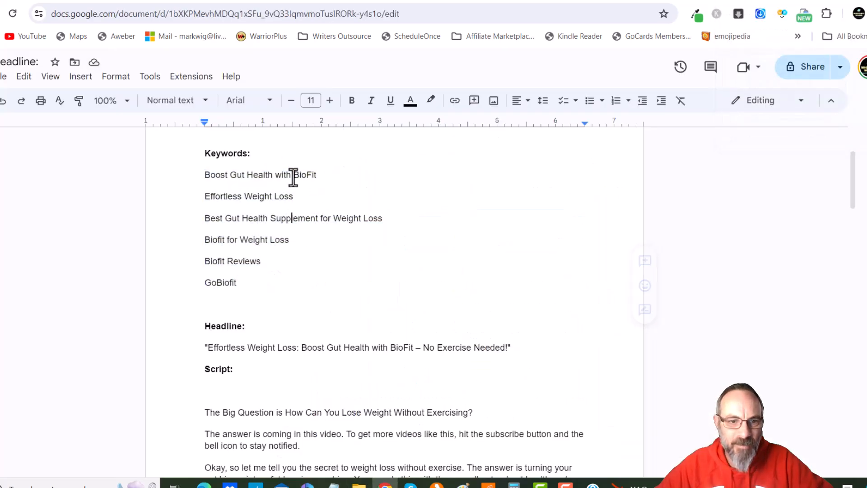
{"action": "left_click", "coordinate": [320, 174]}
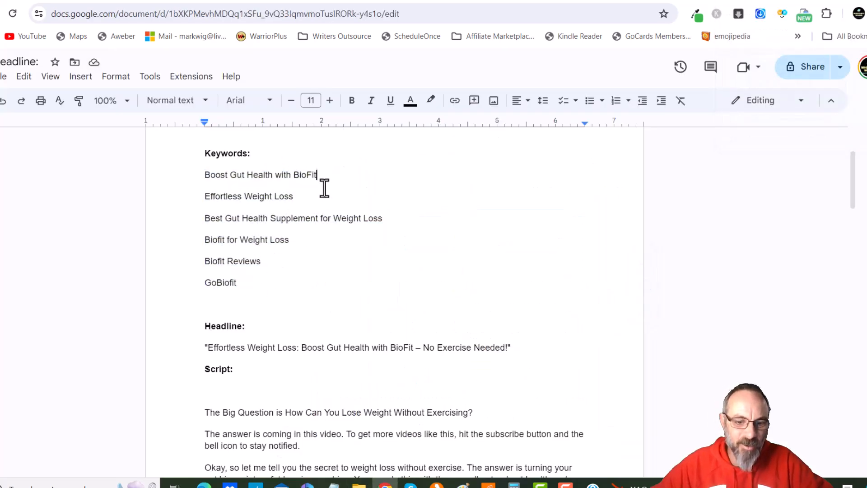
{"action": "type", "text": ","}
{"action": "key", "text": "BackSpace"}
{"action": "type", "text": ";"}
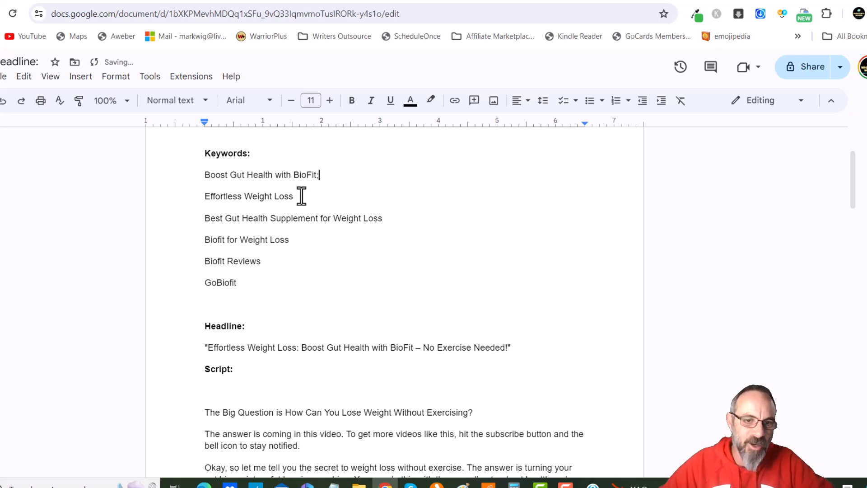
{"action": "left_click_drag", "start_coordinate": [239, 282], "coordinate": [205, 184]}
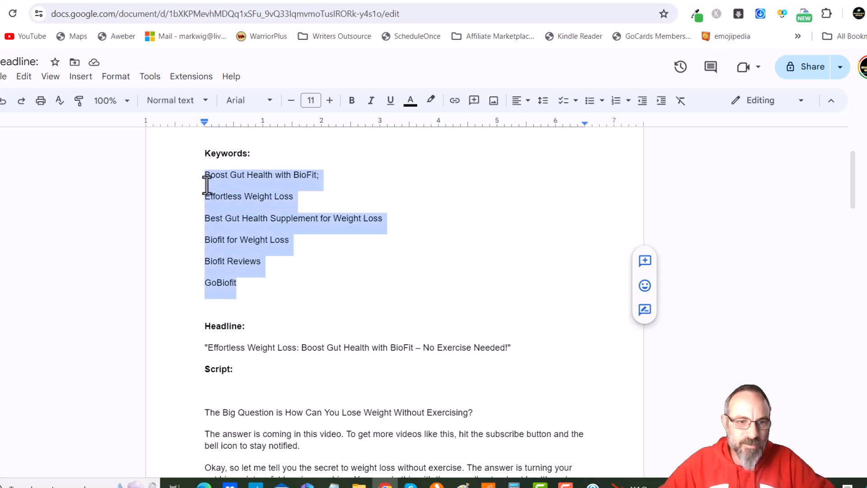
{"action": "left_click", "coordinate": [206, 198]}
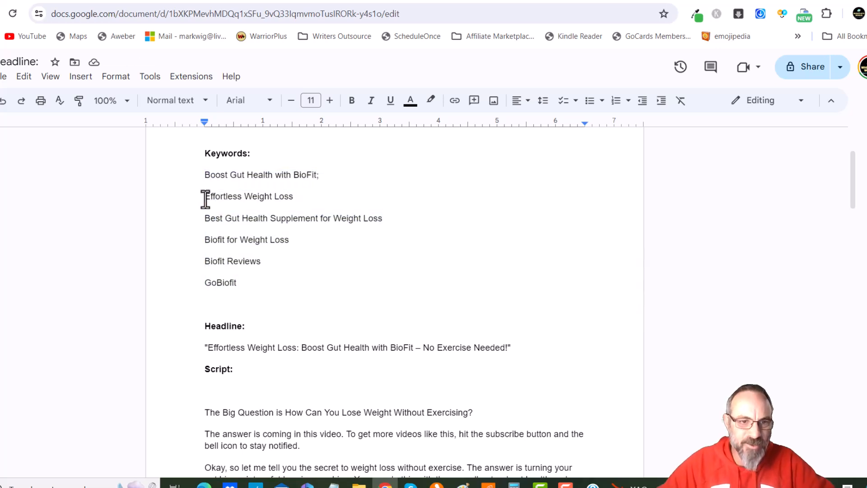
{"action": "key", "text": "BackSpace"}
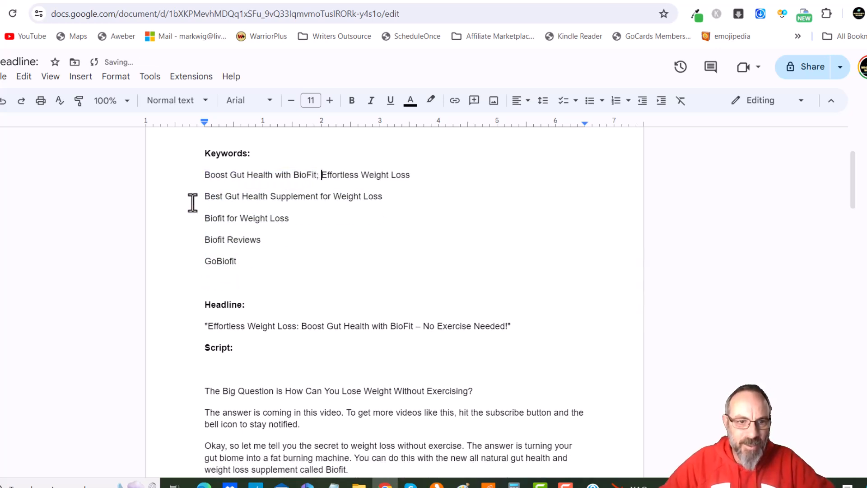
{"action": "left_click", "coordinate": [204, 197]}
{"action": "key", "text": "BackSpace"}
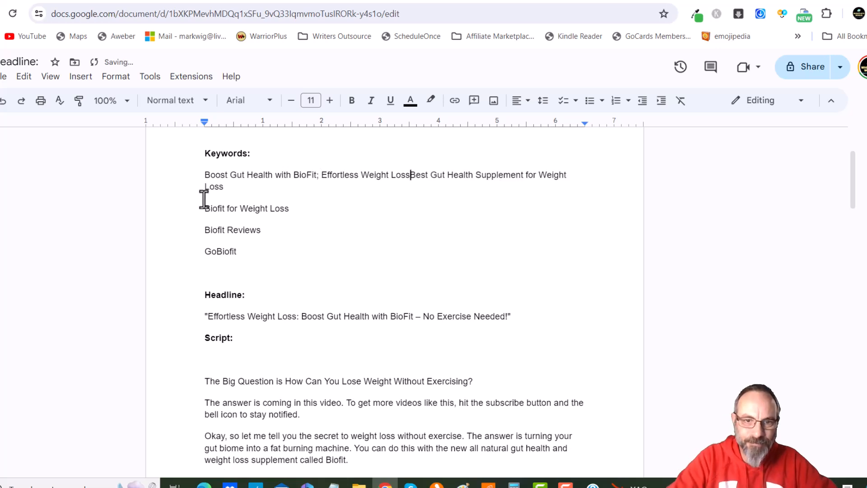
{"action": "type", "text": ";"}
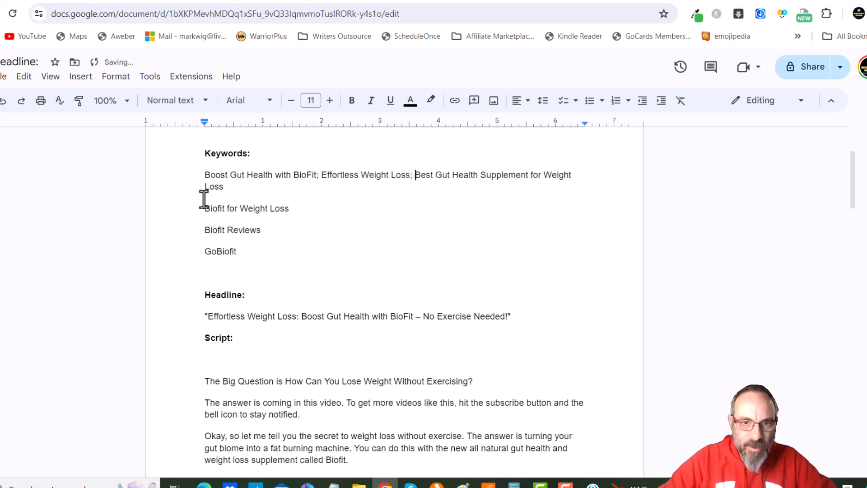
{"action": "left_click", "coordinate": [203, 208]}
{"action": "key", "text": "BackSpace"}
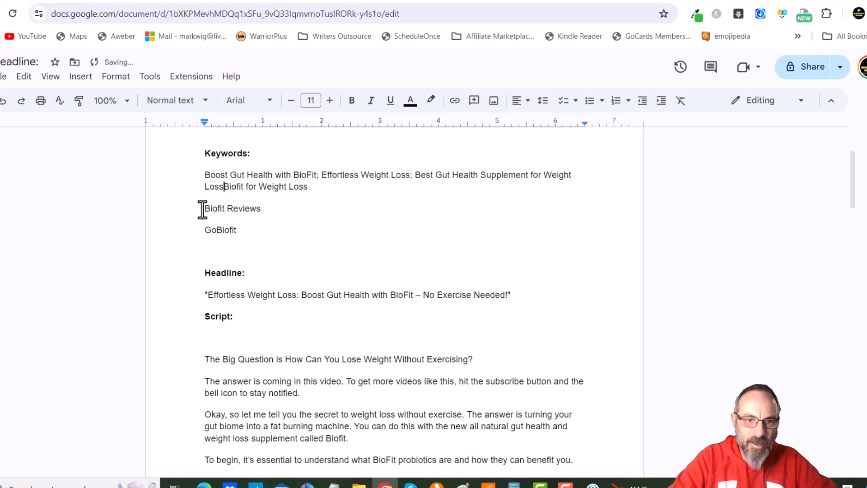
{"action": "type", "text": ";"}
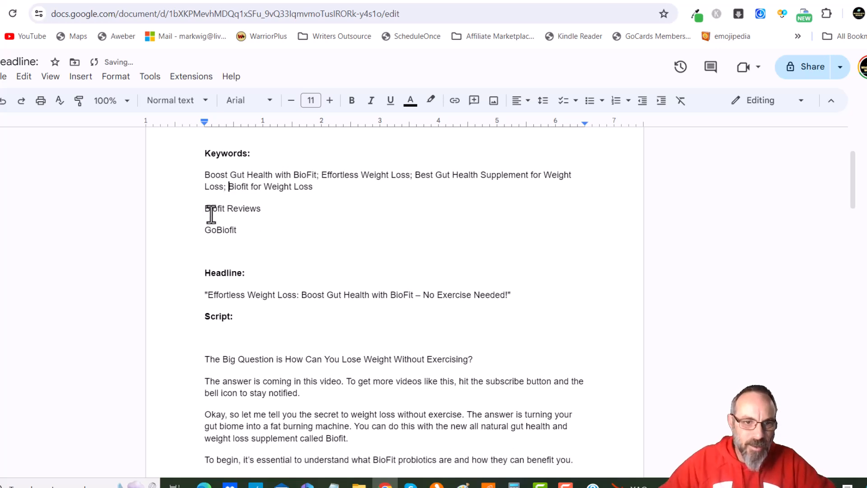
{"action": "left_click", "coordinate": [206, 208]}
{"action": "key", "text": "BackSpace"}
{"action": "type", "text": "; Biofit Reviews"}
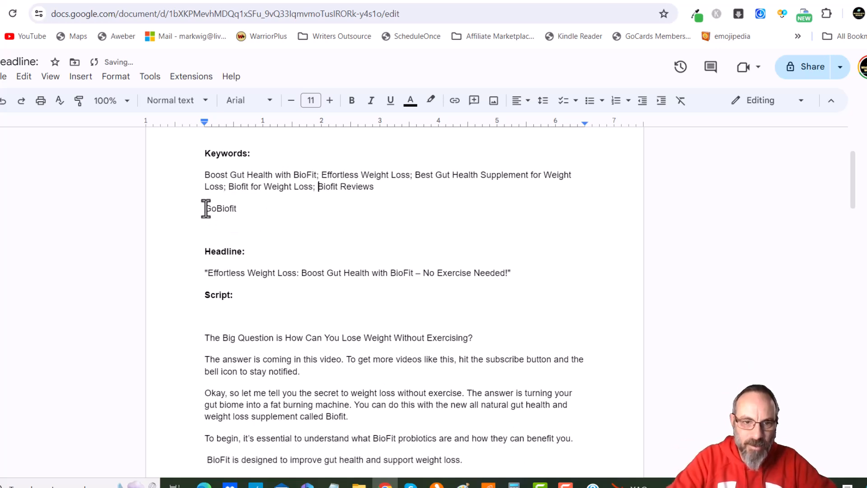
{"action": "left_click", "coordinate": [205, 209]}
{"action": "key", "text": "BackSpace"}
{"action": "type", "text": "; GoBiofit"}
Copy the merged keyword line and paste it into the video's Tags property
{"action": "left_click_drag", "start_coordinate": [413, 187], "coordinate": [199, 178]}
{"action": "key", "text": "ctrl+c"}
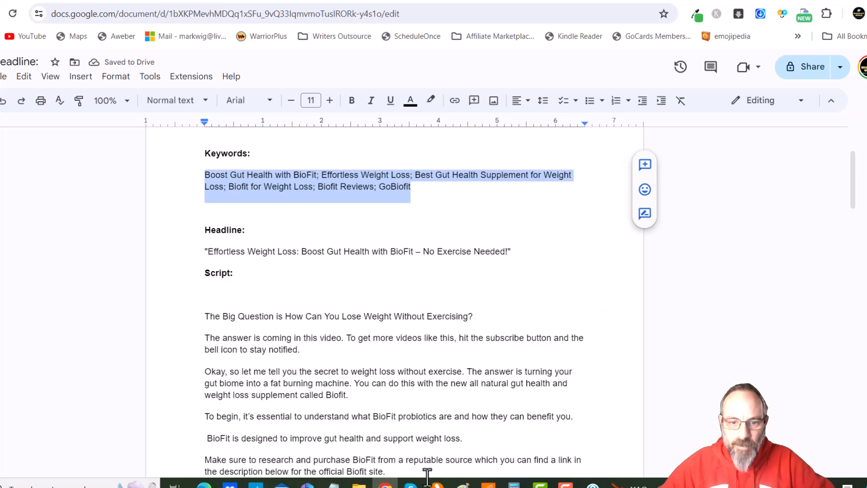
{"action": "mouse_move", "coordinate": [359, 484]}
{"action": "left_click", "coordinate": [468, 445]}
{"action": "left_click", "coordinate": [482, 256]}
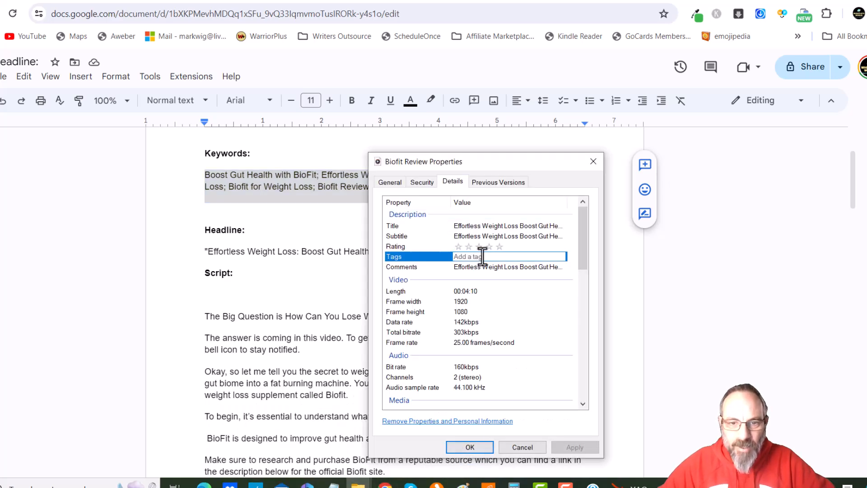
{"action": "key", "text": "ctrl+v"}
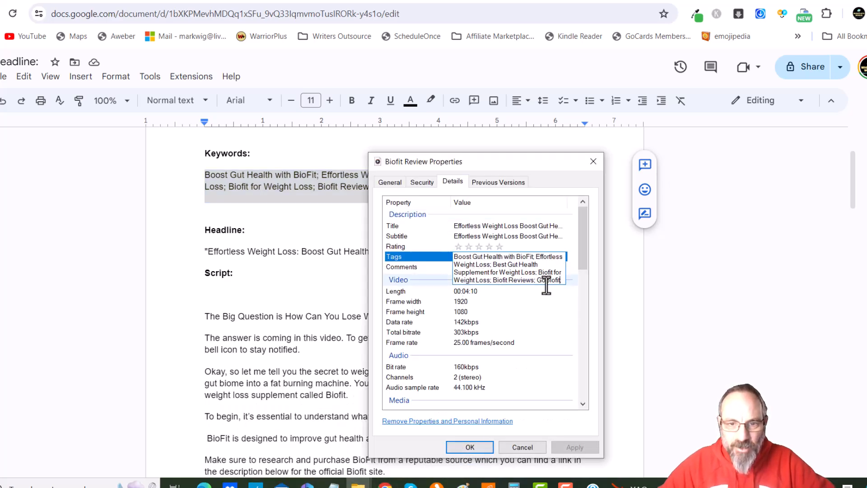
Reopen the Tags property to review the individual tag entries
{"action": "left_click", "coordinate": [445, 269]}
{"action": "left_click", "coordinate": [488, 257]}
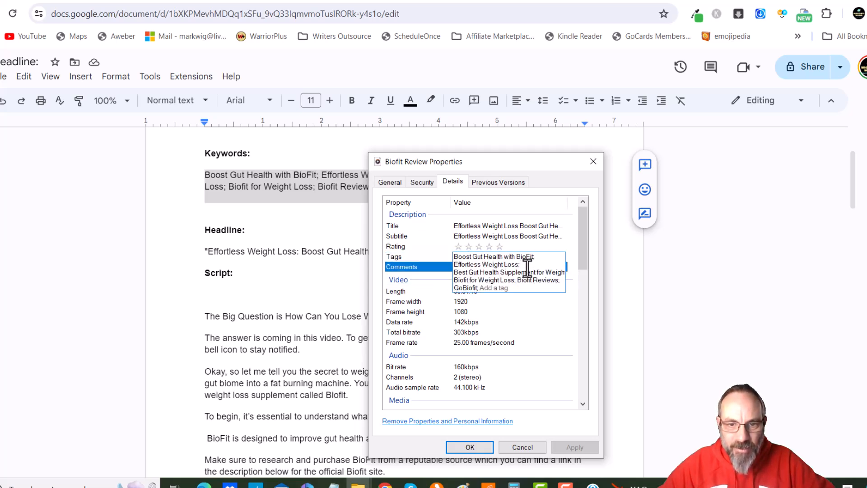
{"action": "left_click", "coordinate": [455, 265]}
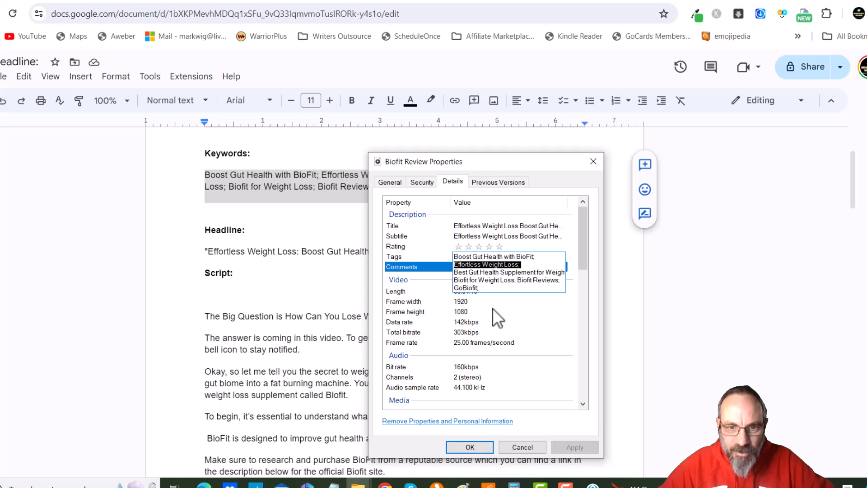
{"action": "left_click", "coordinate": [507, 289]}
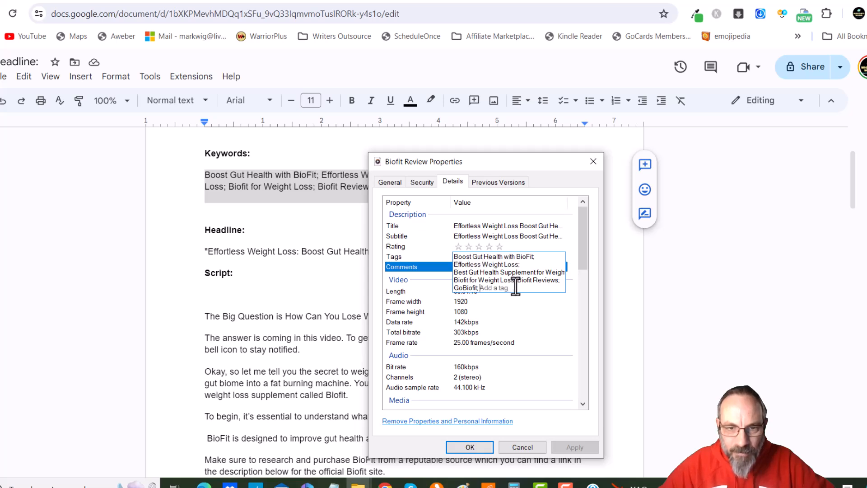
{"action": "left_click", "coordinate": [432, 256]}
{"action": "left_click", "coordinate": [533, 302]}
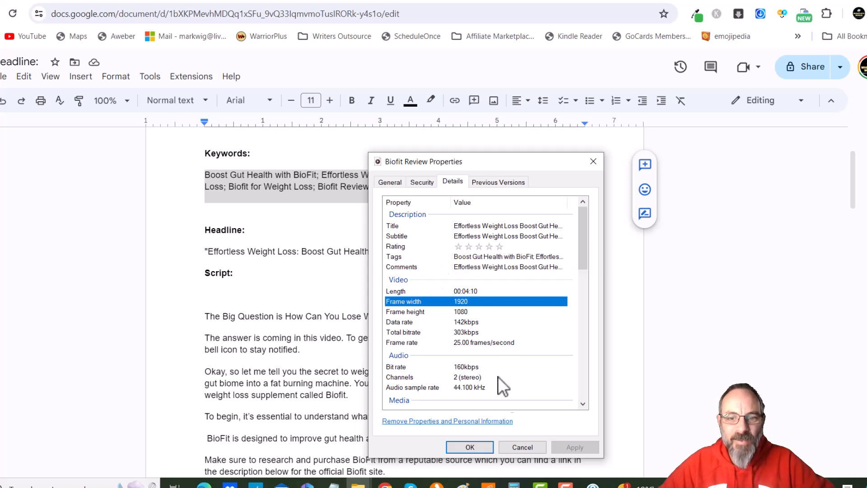
{"action": "key", "text": "Up"}
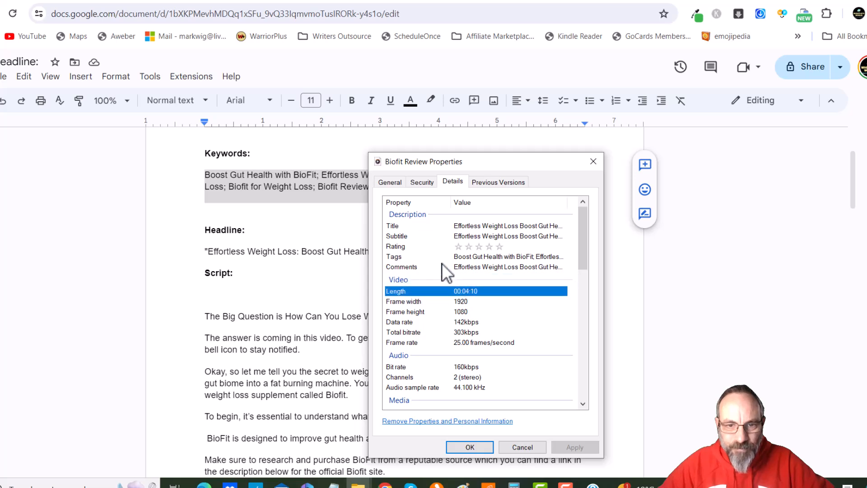
Give the video a five-star rating and save the properties
{"action": "left_click", "coordinate": [500, 246]}
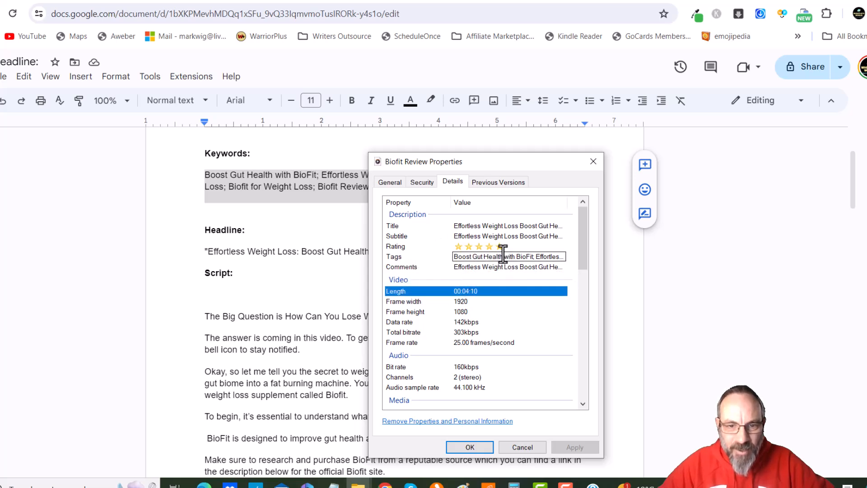
{"action": "left_click", "coordinate": [470, 447]}
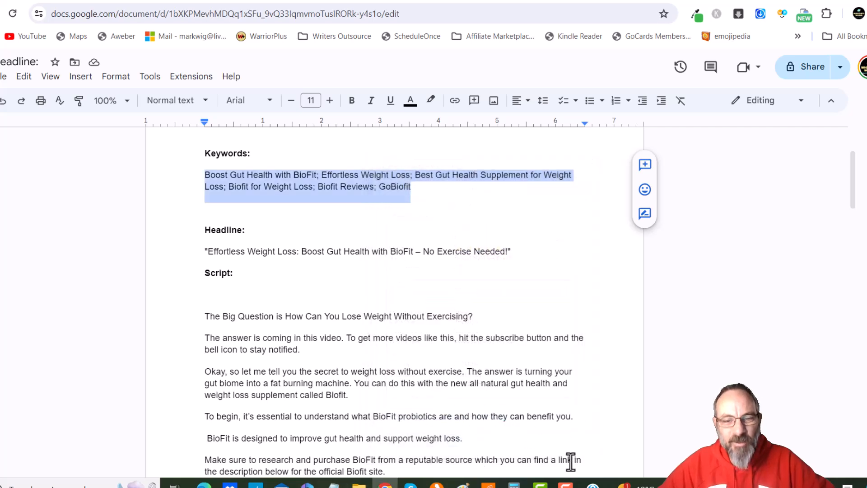
Reopen the video file's properties in its folder to check the saved details
{"action": "left_click", "coordinate": [359, 482]}
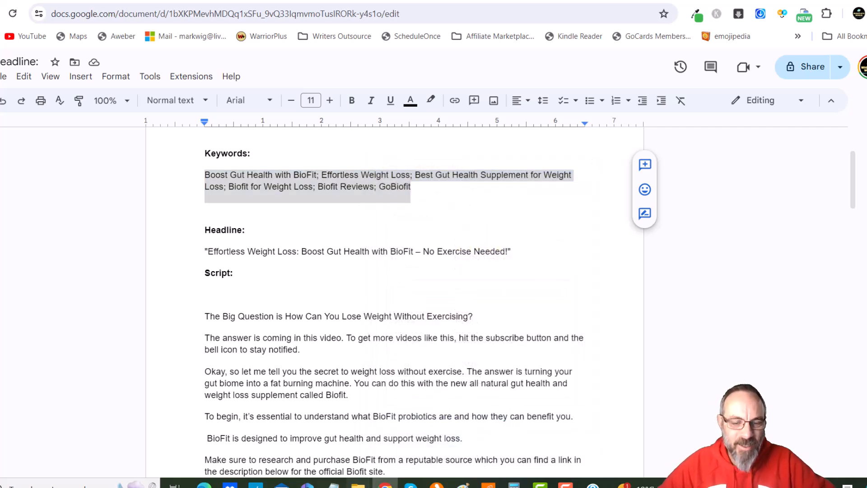
{"action": "left_click", "coordinate": [390, 452]}
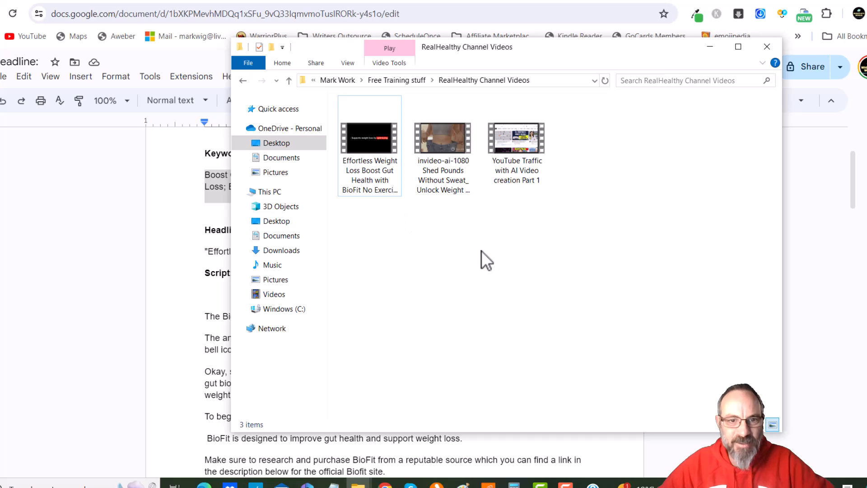
{"action": "left_click", "coordinate": [365, 170]}
{"action": "right_click", "coordinate": [365, 170]}
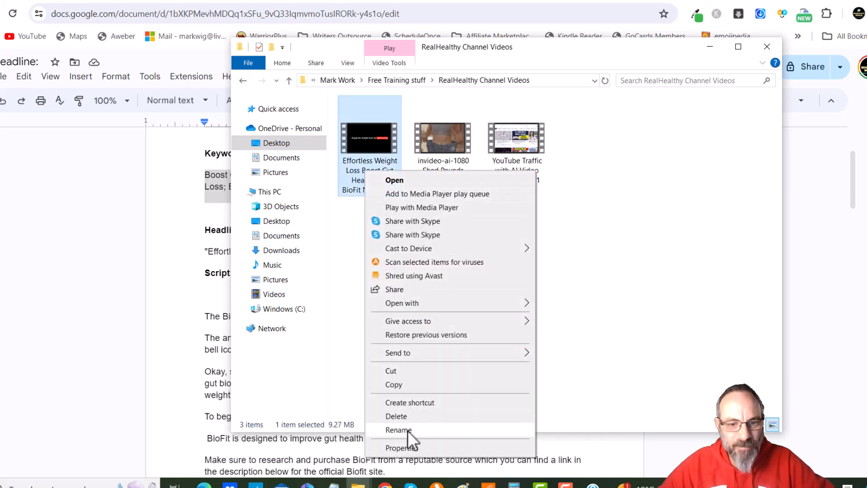
{"action": "left_click", "coordinate": [413, 447]}
{"action": "left_click", "coordinate": [453, 195]}
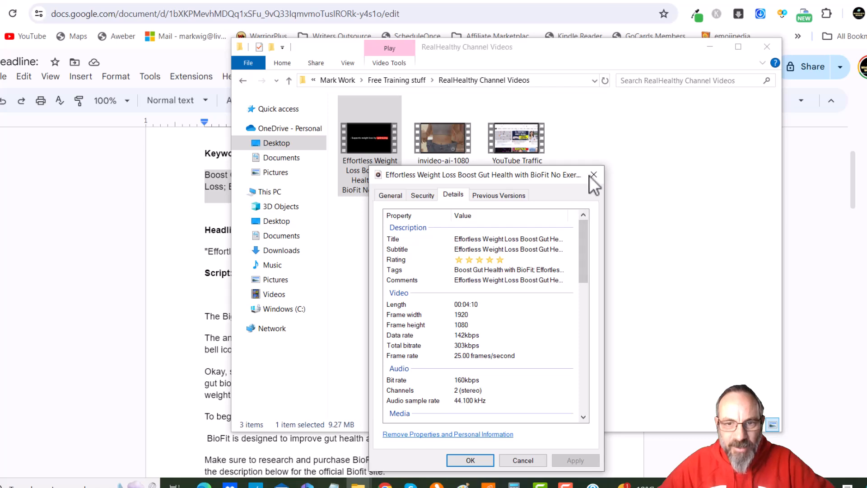
{"action": "left_click", "coordinate": [472, 460]}
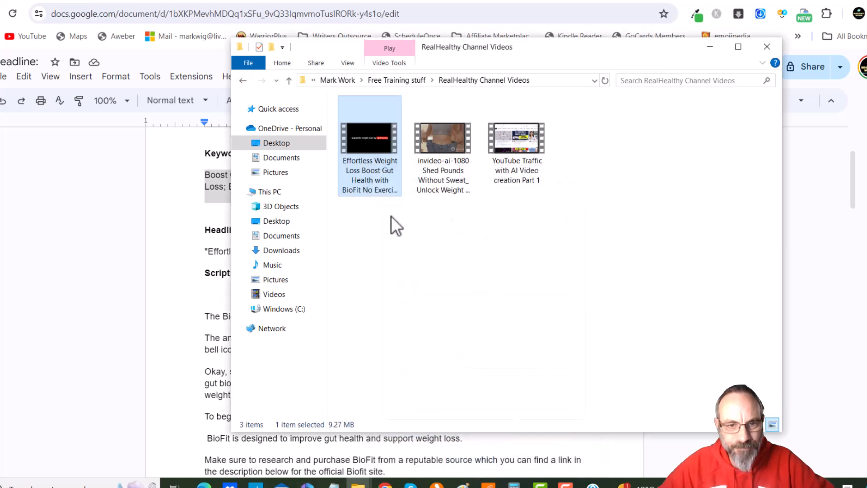
Upload the BioFit video from the Free Training stuff > RealHealthy Channel Videos folder to YouTube Studio
{"action": "left_click", "coordinate": [575, 202]}
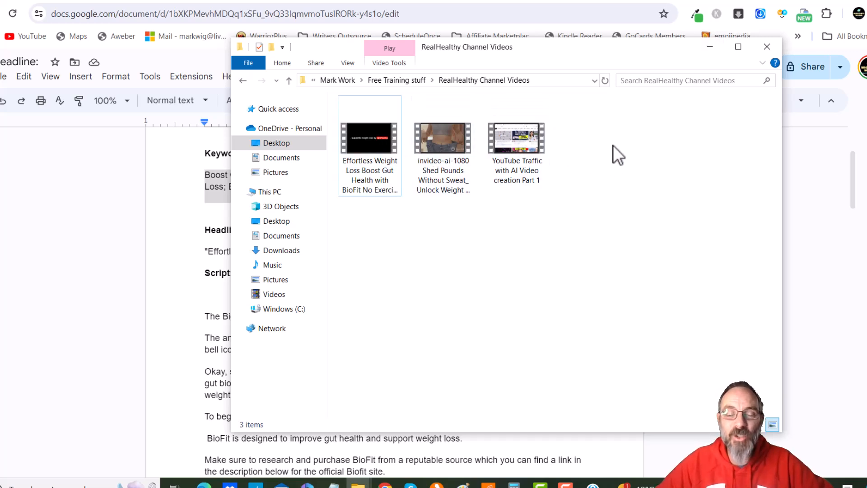
{"action": "left_click", "coordinate": [710, 47]}
{"action": "left_click", "coordinate": [768, 1]}
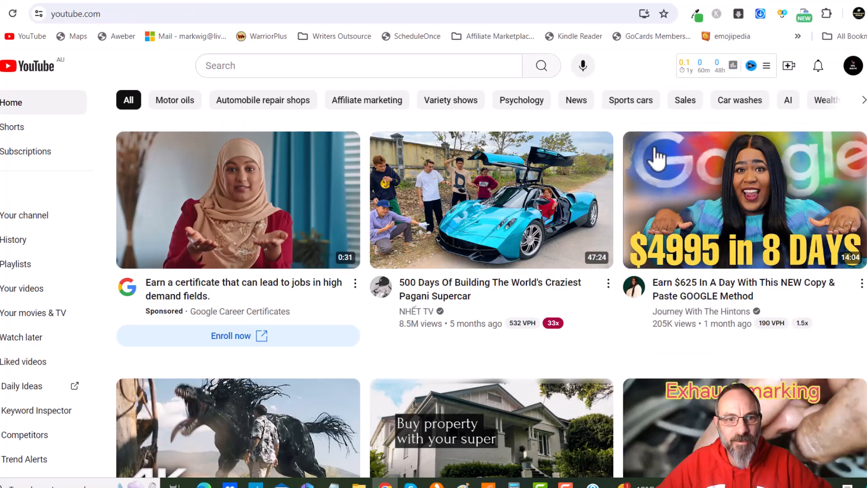
{"action": "left_click", "coordinate": [789, 68]}
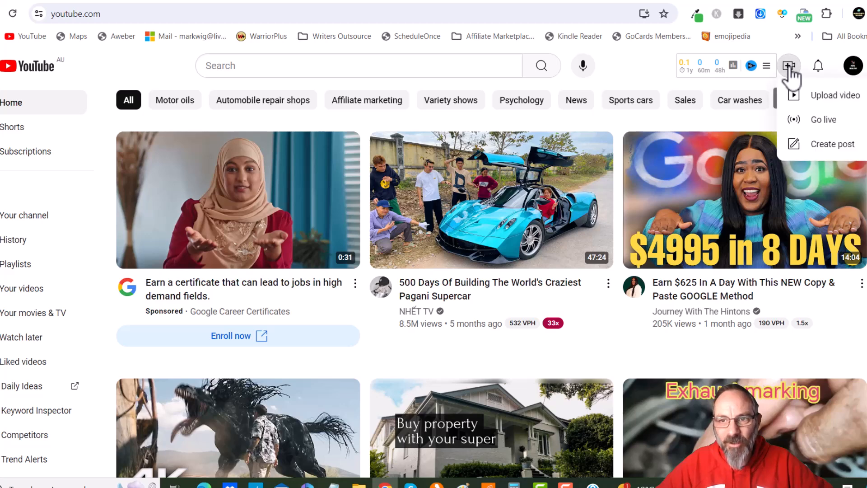
{"action": "left_click", "coordinate": [820, 95]}
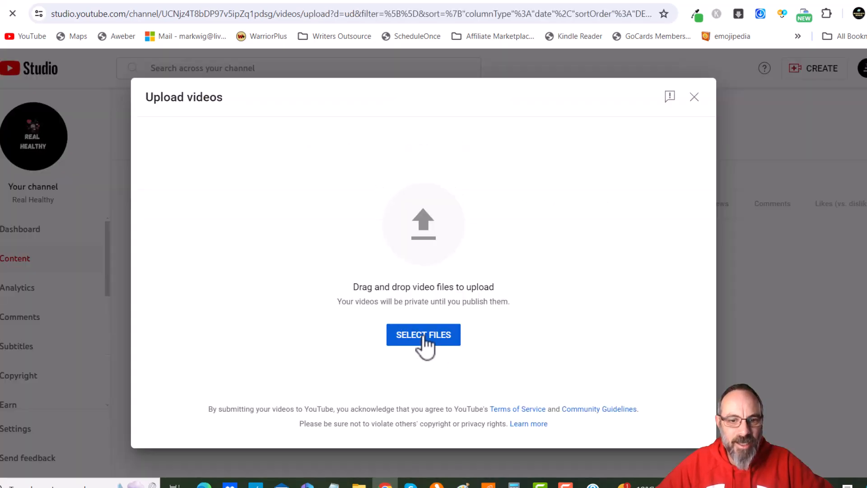
{"action": "left_click", "coordinate": [423, 337]}
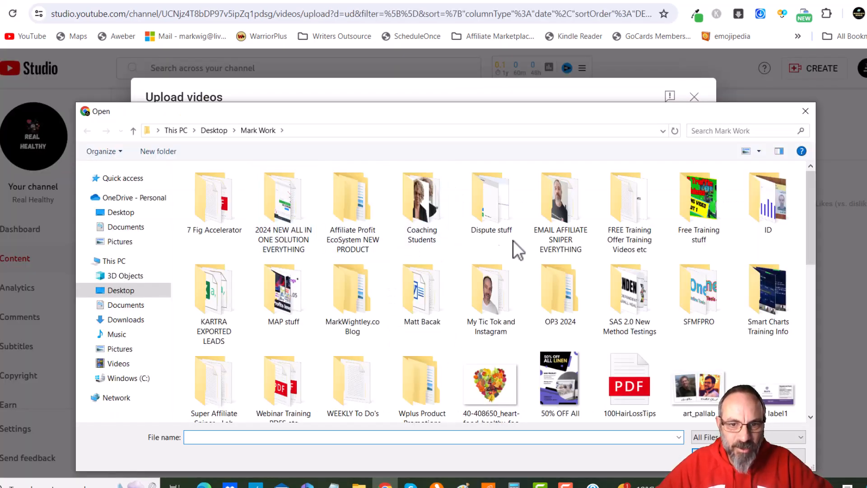
{"action": "double_click", "coordinate": [699, 206]}
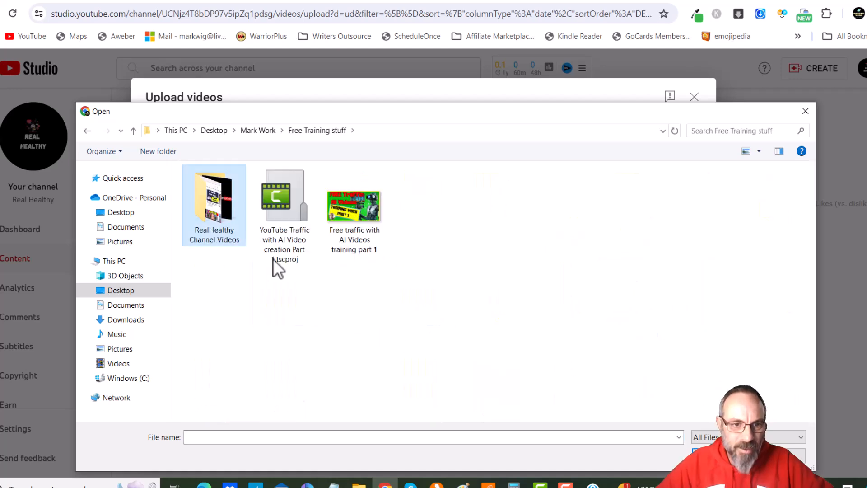
{"action": "double_click", "coordinate": [216, 210]}
{"action": "double_click", "coordinate": [212, 219]}
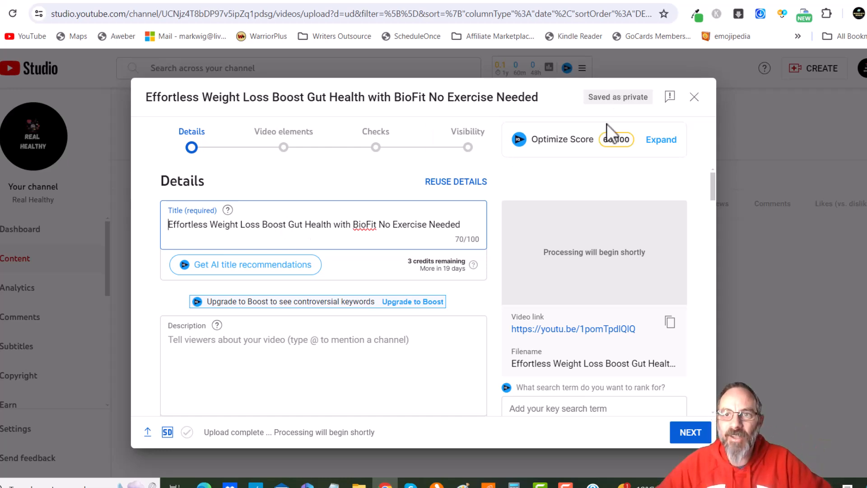
Replace the upload's title with the headline copied from the script document
{"action": "left_click", "coordinate": [727, 2]}
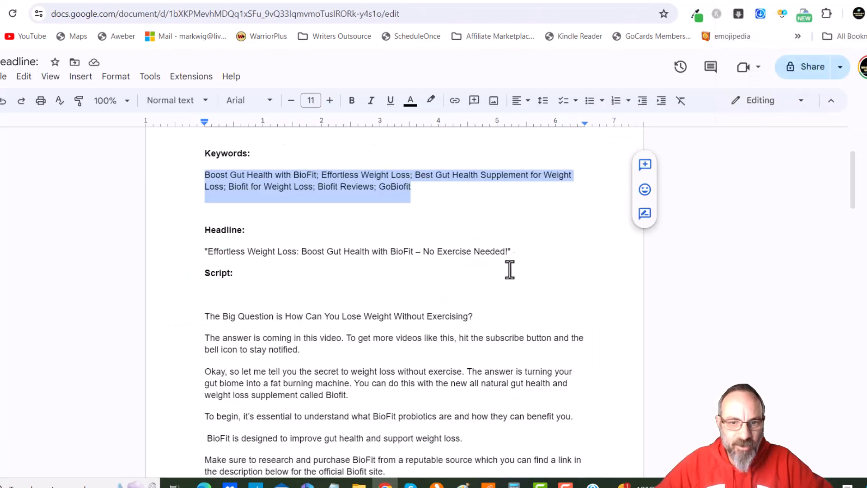
{"action": "left_click_drag", "start_coordinate": [507, 256], "coordinate": [214, 258]}
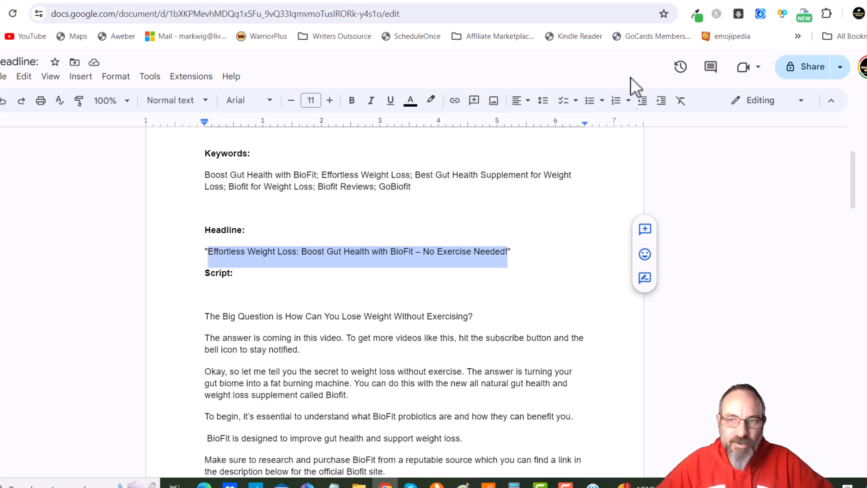
{"action": "left_click", "coordinate": [750, 2]}
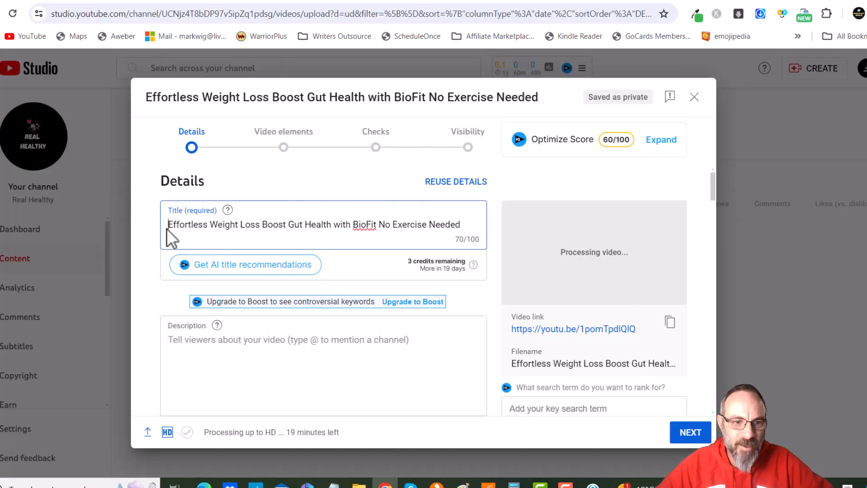
{"action": "left_click_drag", "start_coordinate": [171, 226], "coordinate": [463, 235]}
{"action": "type", "text": "Effortless Weight Loss: Boost Gut Health with BioFit – No Exercise Needed!"}
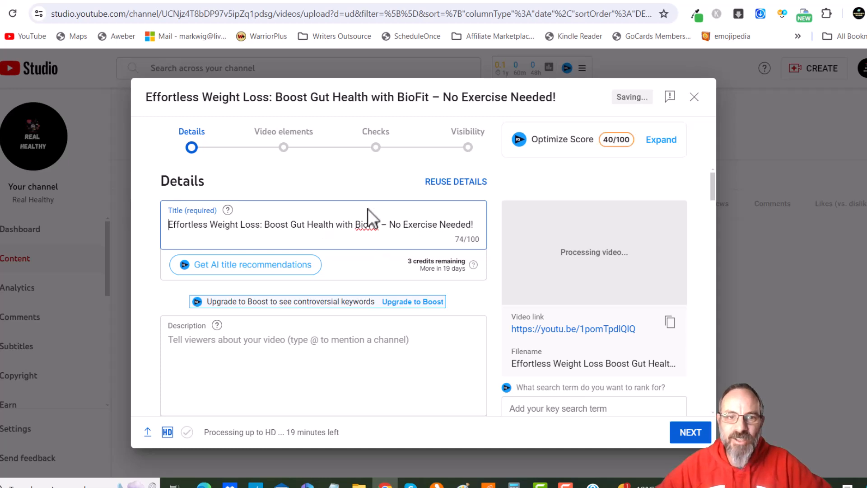
Copy the Stop Sign emoji from Emojipedia and paste it at the beginning of the video title
{"action": "left_click", "coordinate": [720, 2]}
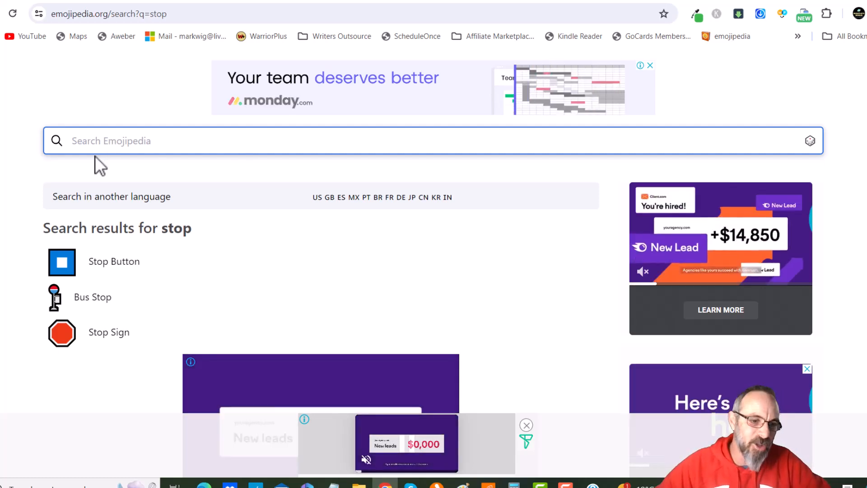
{"action": "mouse_move", "coordinate": [41, 277]}
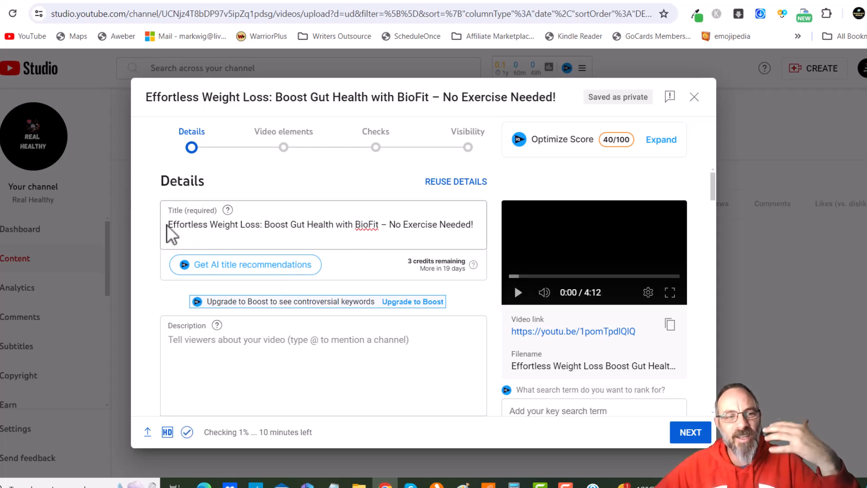
{"action": "left_click", "coordinate": [712, 0]}
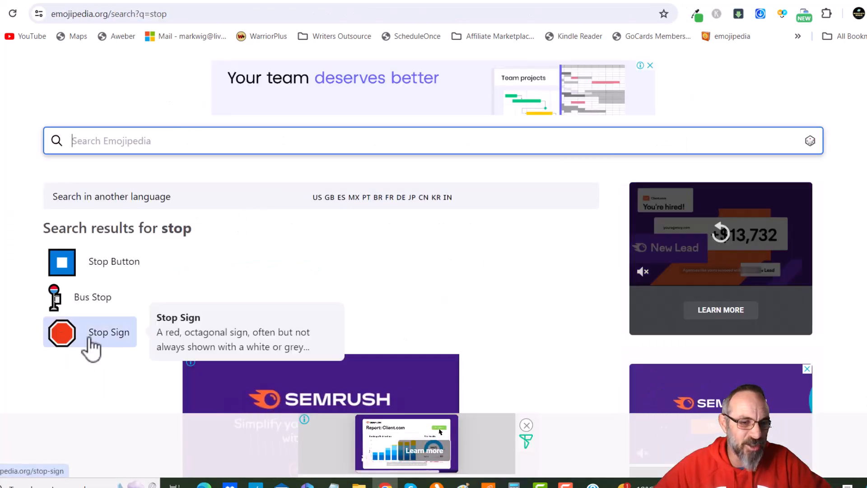
{"action": "left_click", "coordinate": [64, 333]}
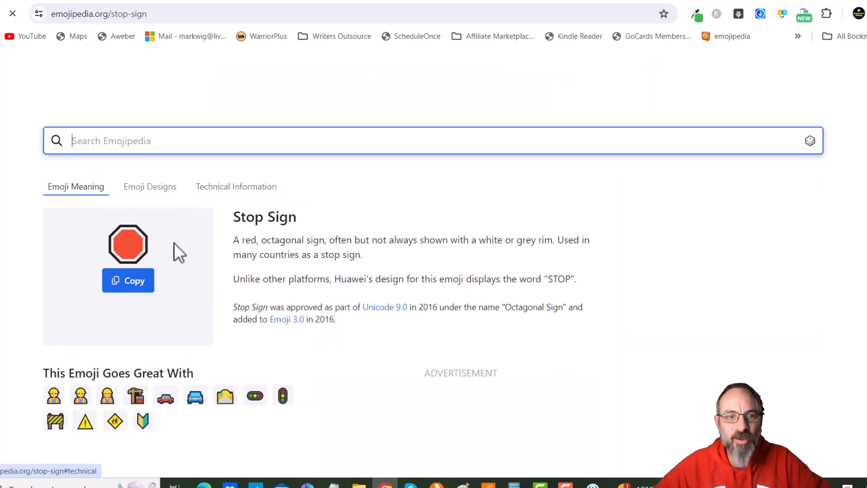
{"action": "left_click", "coordinate": [119, 289]}
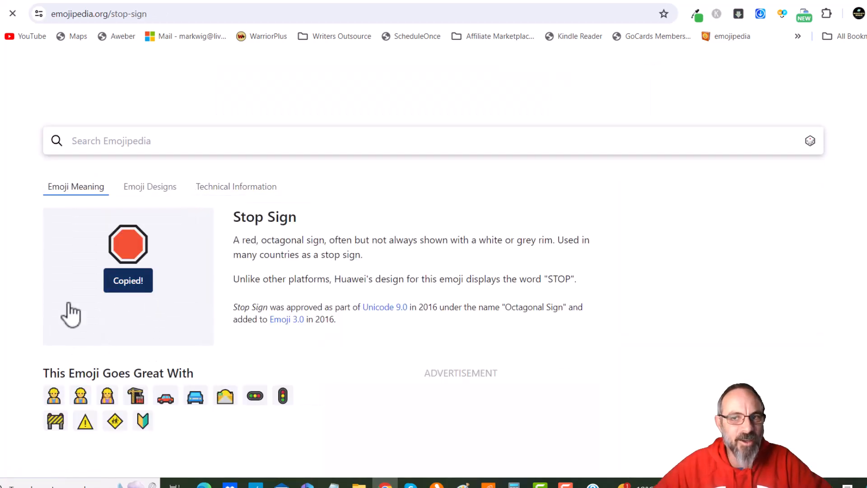
{"action": "left_click", "coordinate": [751, 4]}
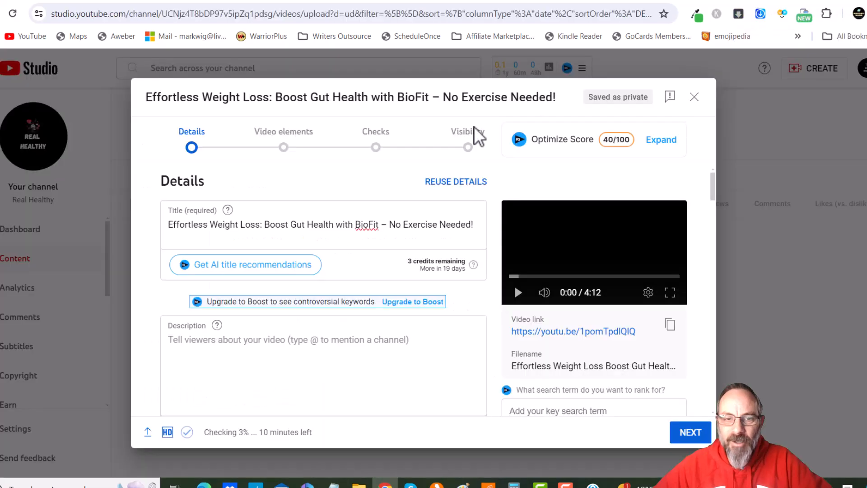
{"action": "left_click", "coordinate": [169, 225]}
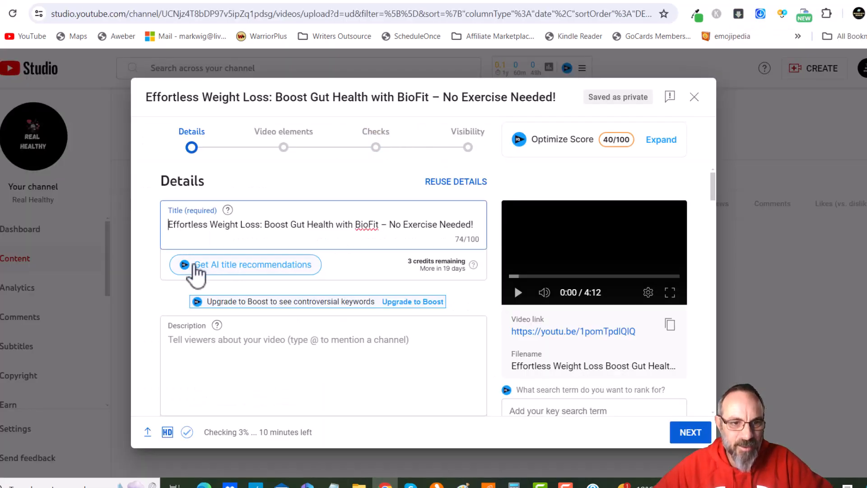
{"action": "key", "text": "ctrl+v"}
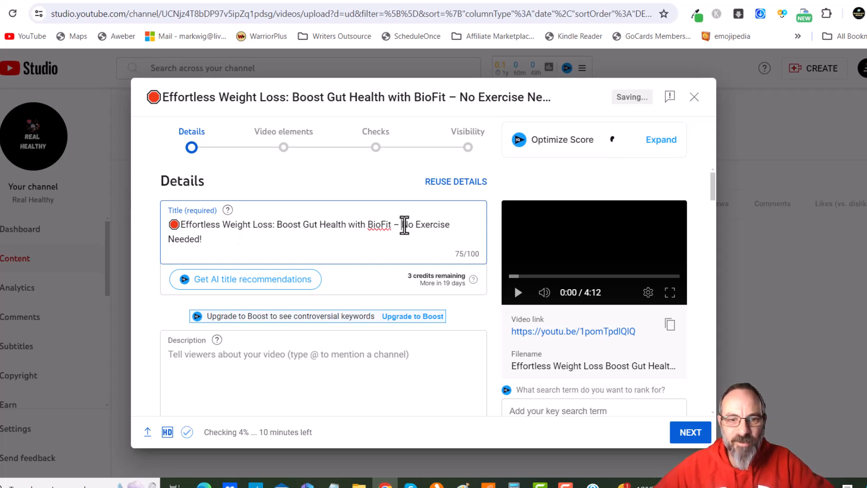
Search Emojipedia for arrow emojis
{"action": "left_click", "coordinate": [723, 1]}
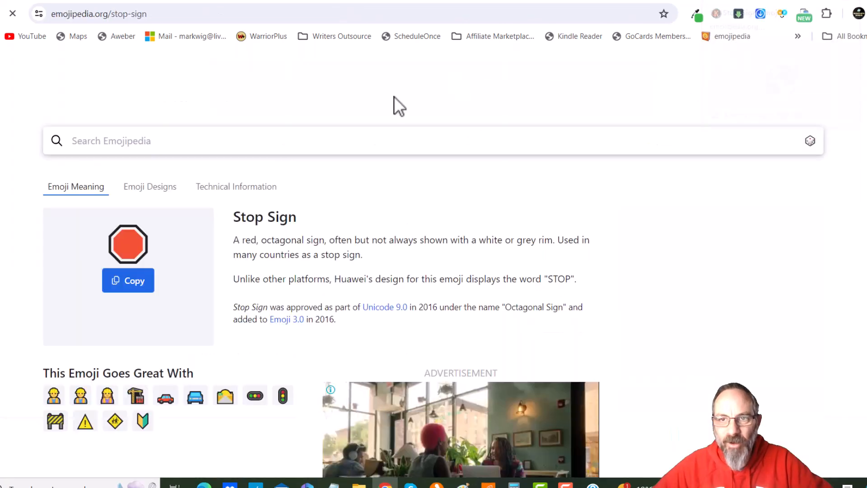
{"action": "left_click", "coordinate": [156, 143]}
{"action": "type", "text": "ar"}
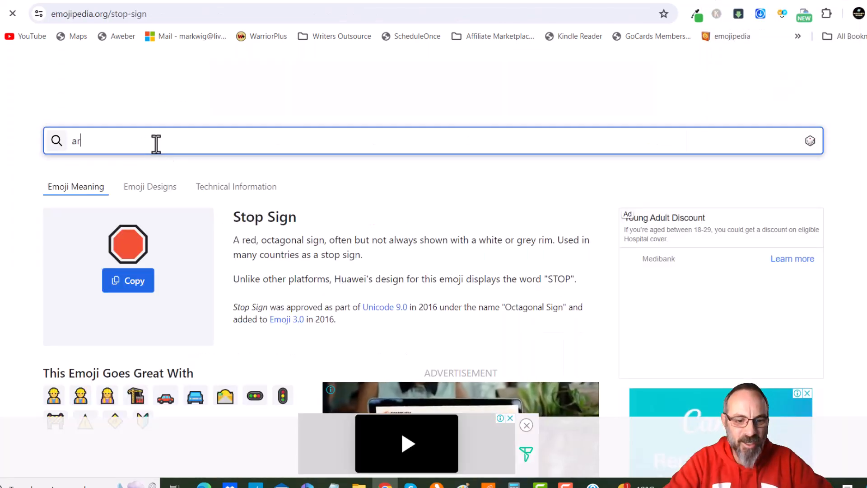
{"action": "type", "text": "row"}
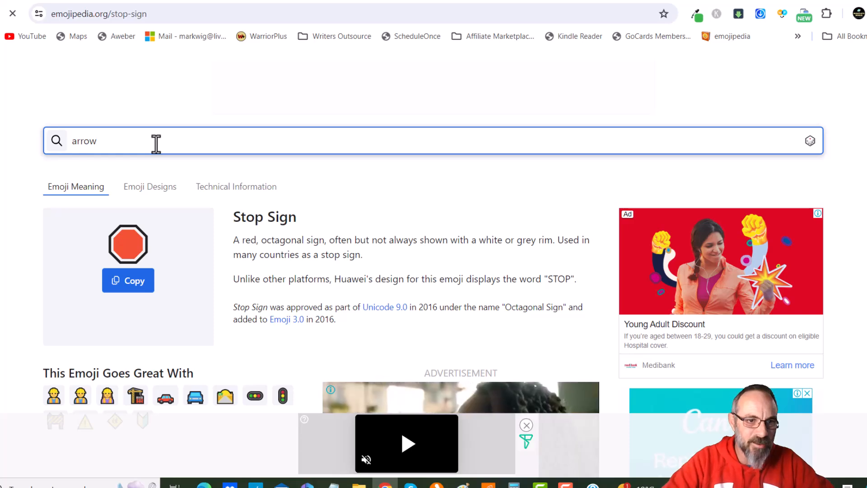
{"action": "key", "text": "Return"}
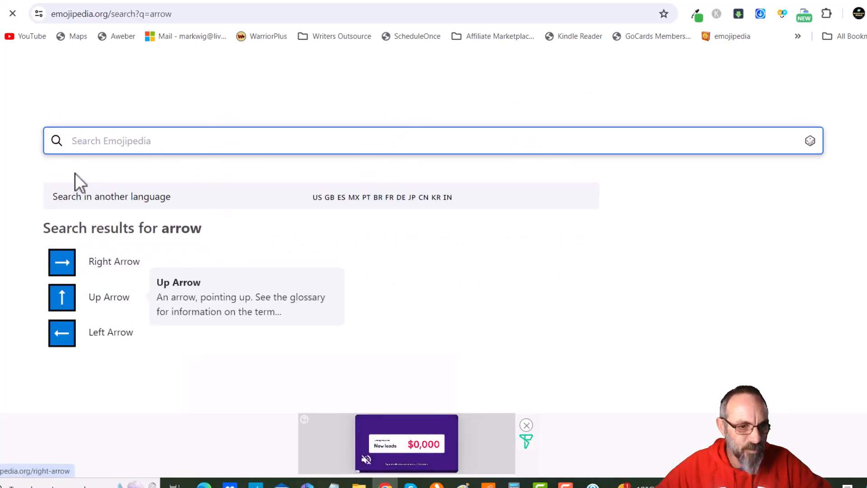
Search Emojipedia for right hand emojis and copy the Backhand Index Pointing Right emoji
{"action": "left_click", "coordinate": [91, 138]}
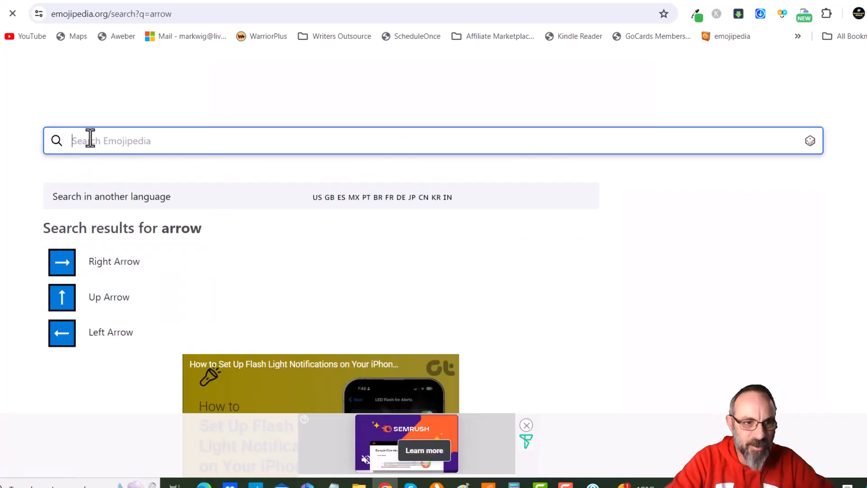
{"action": "type", "text": "poin"}
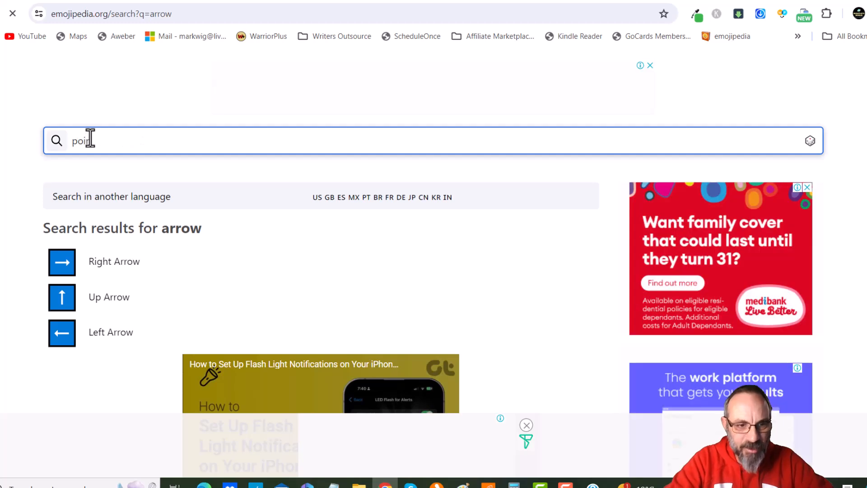
{"action": "type", "text": "t"}
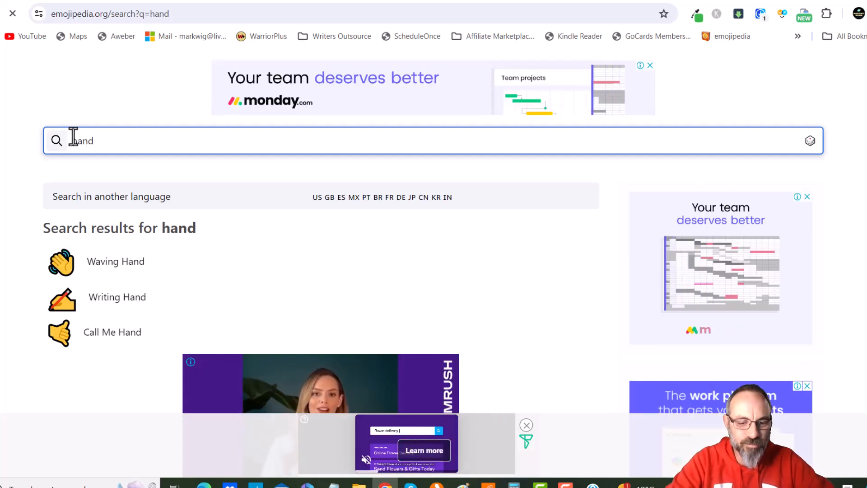
{"action": "left_click", "coordinate": [74, 141]}
{"action": "type", "text": "right"}
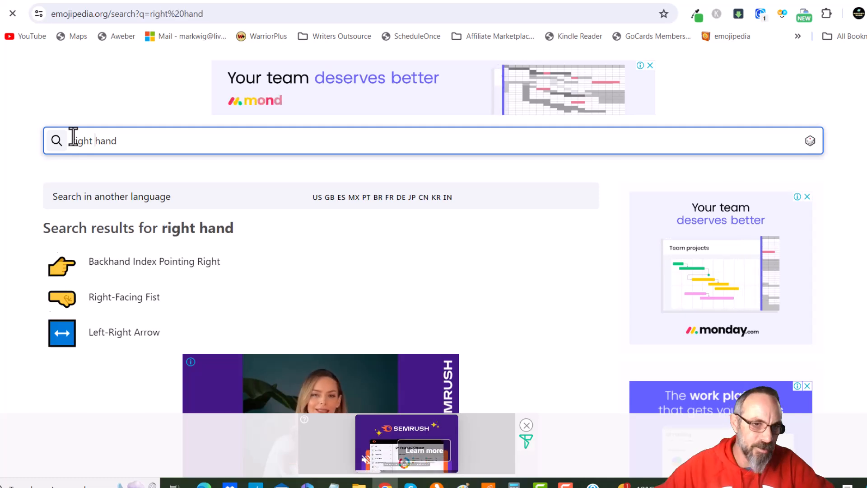
{"action": "left_click", "coordinate": [65, 278]}
{"action": "left_click", "coordinate": [108, 281]}
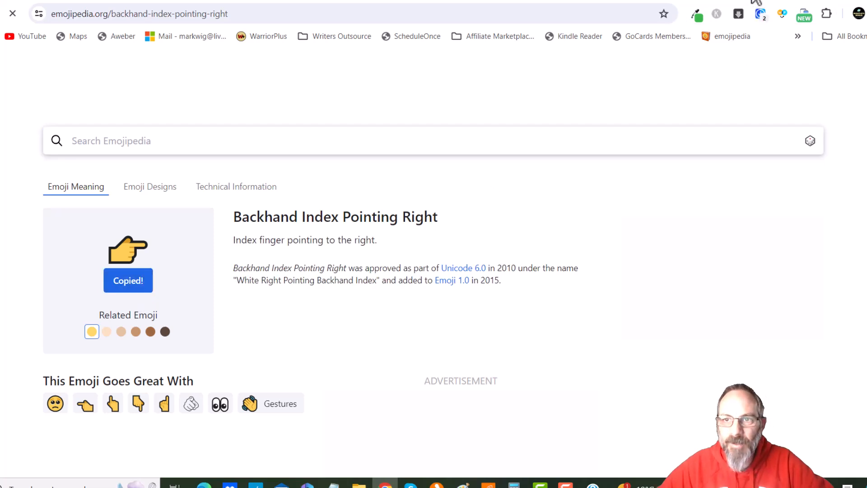
Paste the pointing emoji into the video title just before "No Exercise Needed!"
{"action": "left_click", "coordinate": [756, 1]}
{"action": "left_click", "coordinate": [401, 225]}
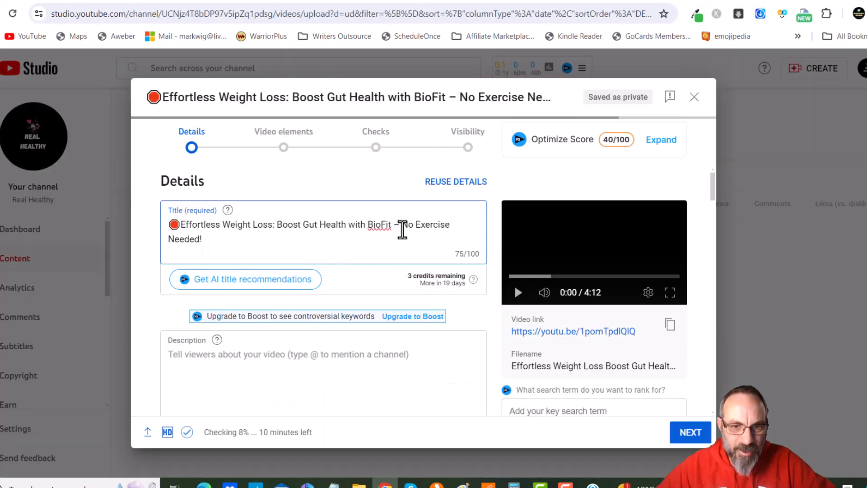
{"action": "key", "text": "ctrl+v"}
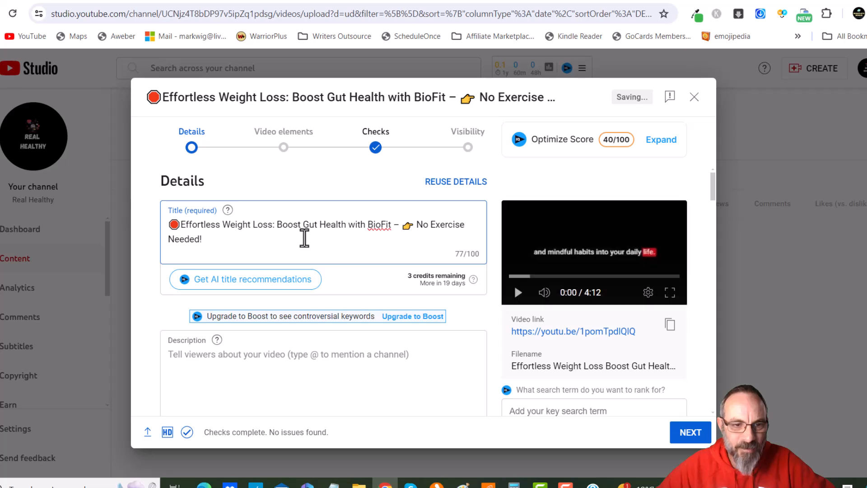
Copy the whole title into the description and follow it with " - Go to the No 1 Weight Loss and Gut Health Supplement here at:"
{"action": "triple_click", "coordinate": [203, 237]}
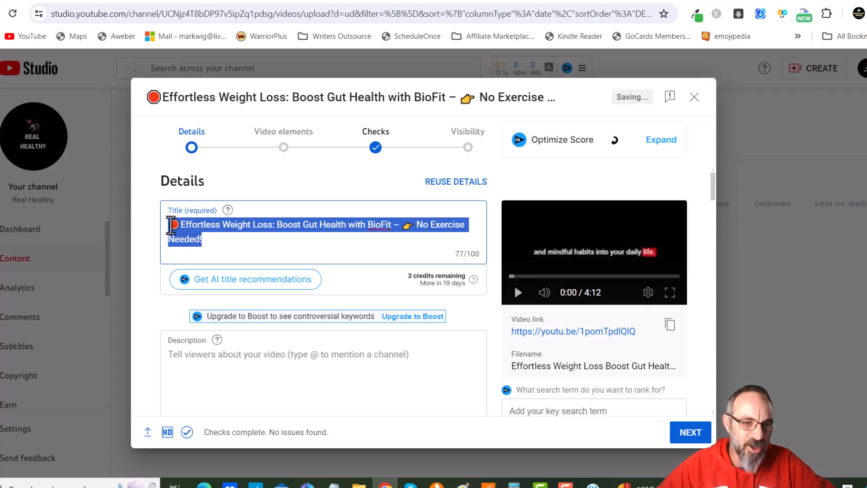
{"action": "left_click", "coordinate": [207, 359]}
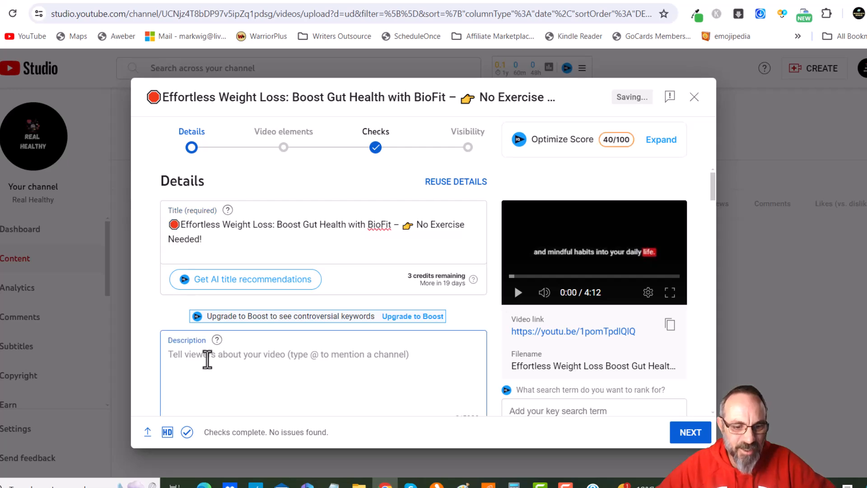
{"action": "key", "text": "ctrl+v"}
{"action": "type", "text": "-"}
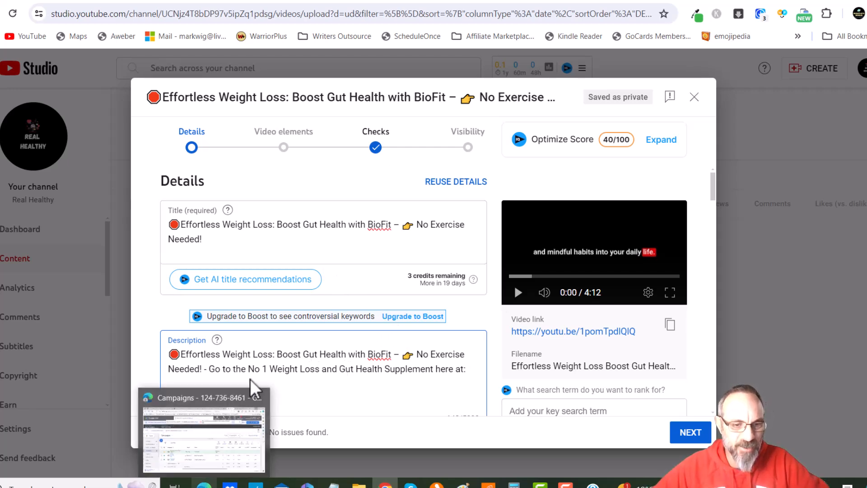
Switch to the other browser, open the ClickBank marketplace and search it for biofit
{"action": "left_click", "coordinate": [204, 484]}
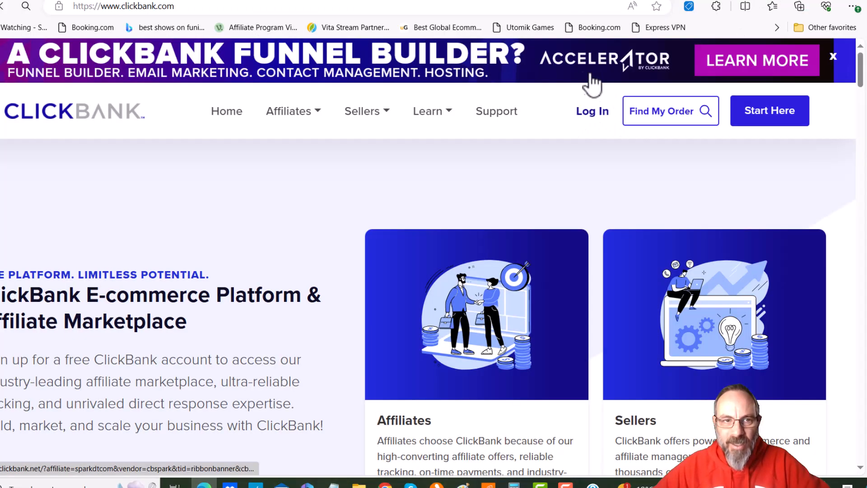
{"action": "left_click", "coordinate": [588, 109]}
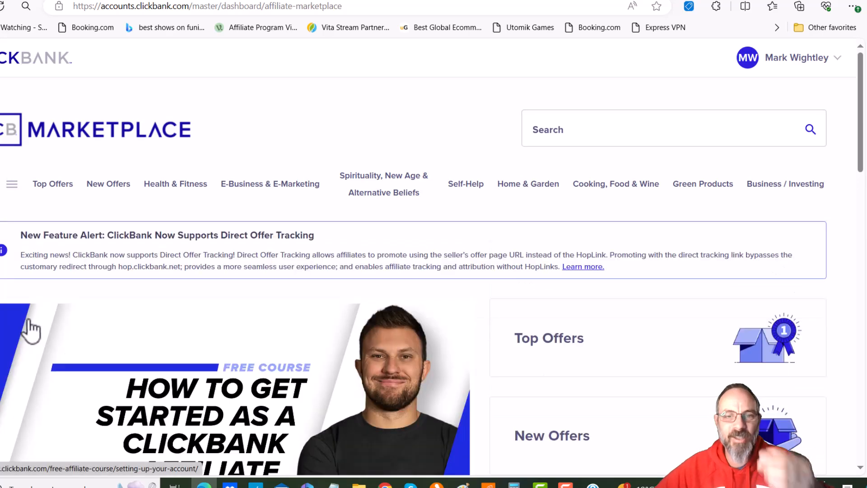
{"action": "left_click", "coordinate": [616, 127]}
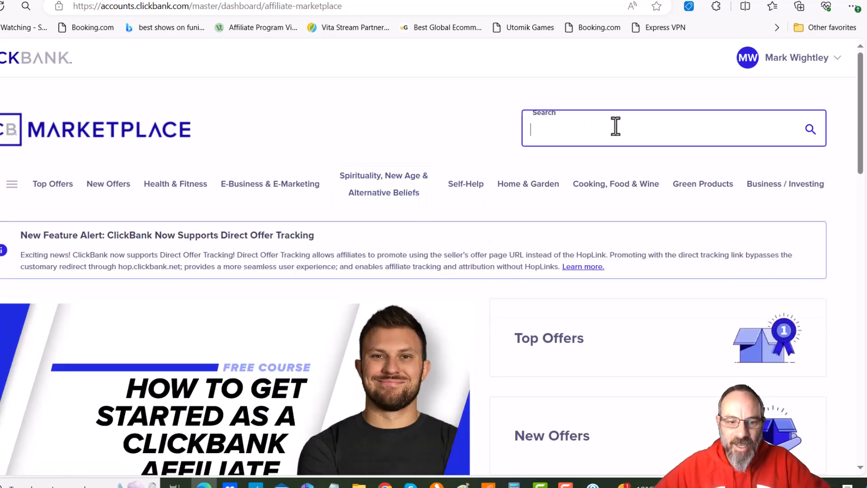
{"action": "type", "text": "biofit"}
{"action": "key", "text": "Return"}
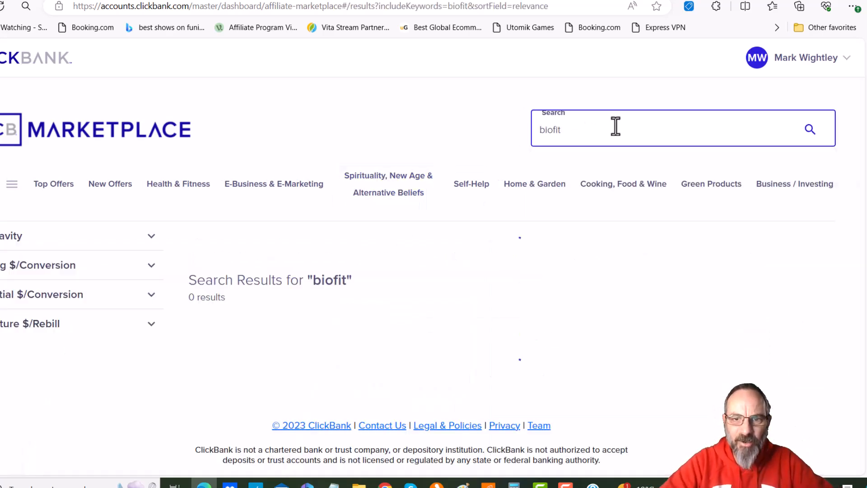
Create a HopLink for the BIOFIT offer with the affiliate nickname selected, and copy the link
{"action": "scroll", "coordinate": [277, 281], "scroll_direction": "down", "scroll_amount": 4}
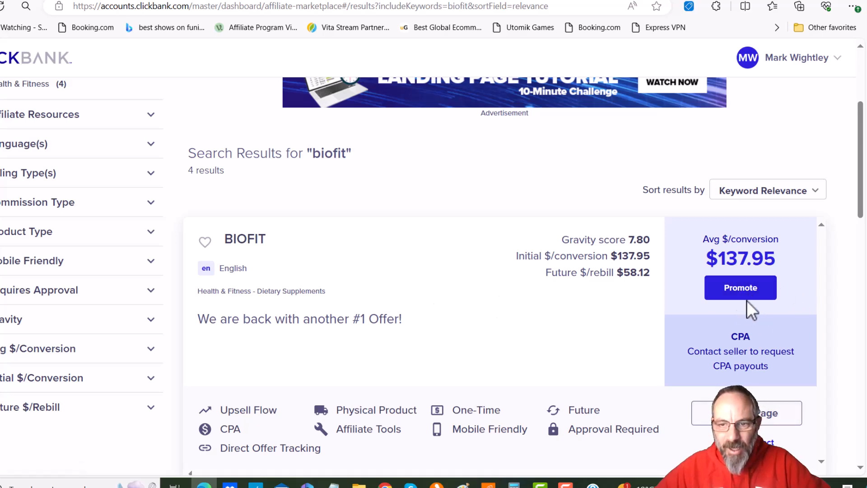
{"action": "left_click", "coordinate": [735, 293]}
{"action": "scroll", "coordinate": [312, 316], "scroll_direction": "down", "scroll_amount": 2}
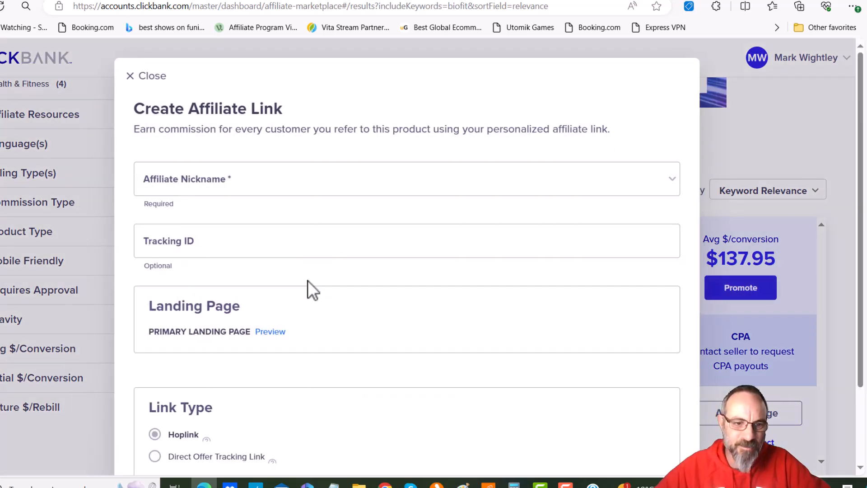
{"action": "scroll", "coordinate": [316, 371], "scroll_direction": "down", "scroll_amount": 1}
{"action": "left_click", "coordinate": [381, 422]}
{"action": "left_click", "coordinate": [248, 82]}
{"action": "type", "text": "nakeia"}
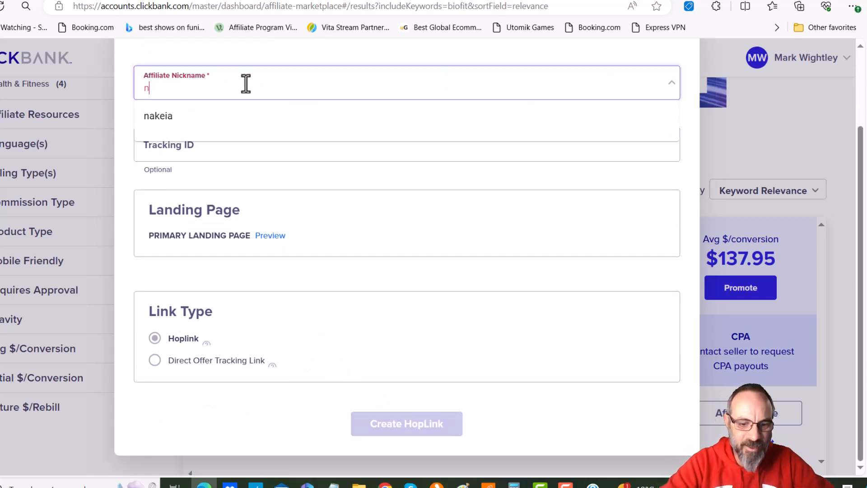
{"action": "left_click", "coordinate": [410, 423]}
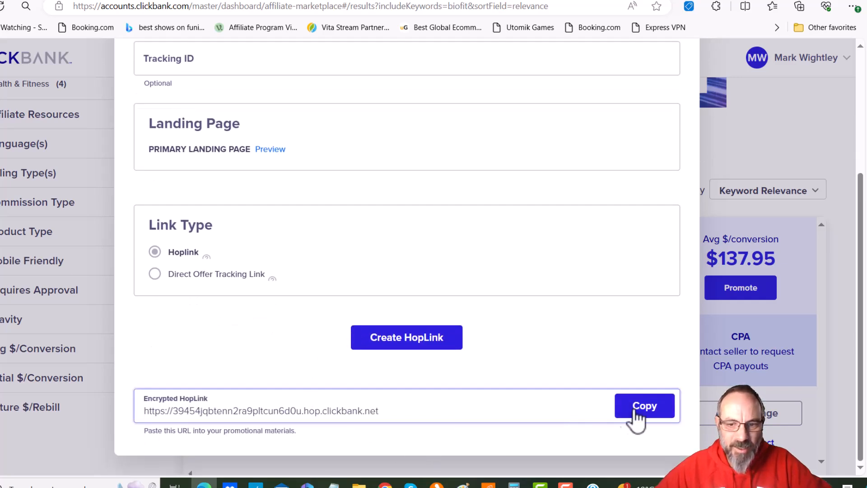
{"action": "left_click", "coordinate": [626, 409]}
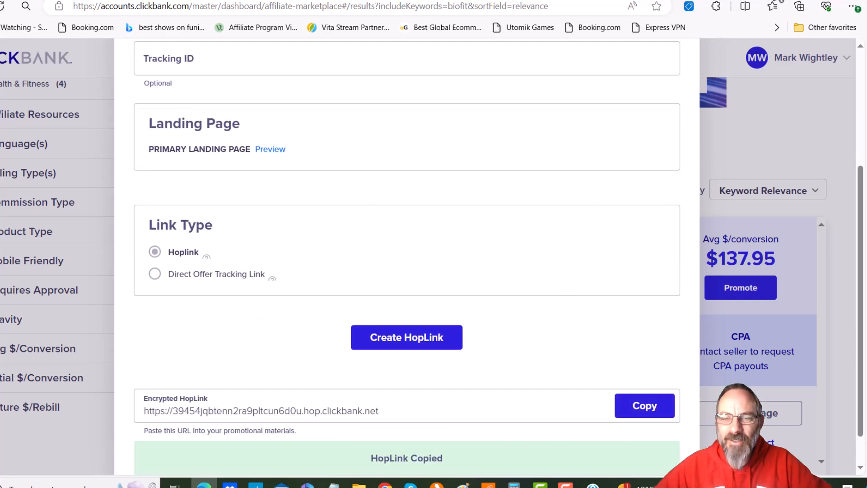
Open the copied HopLink in a new tab and scroll through the BioFit sales page
{"action": "key", "text": "ctrl+t"}
{"action": "left_click", "coordinate": [540, 6]}
{"action": "key", "text": "ctrl+v"}
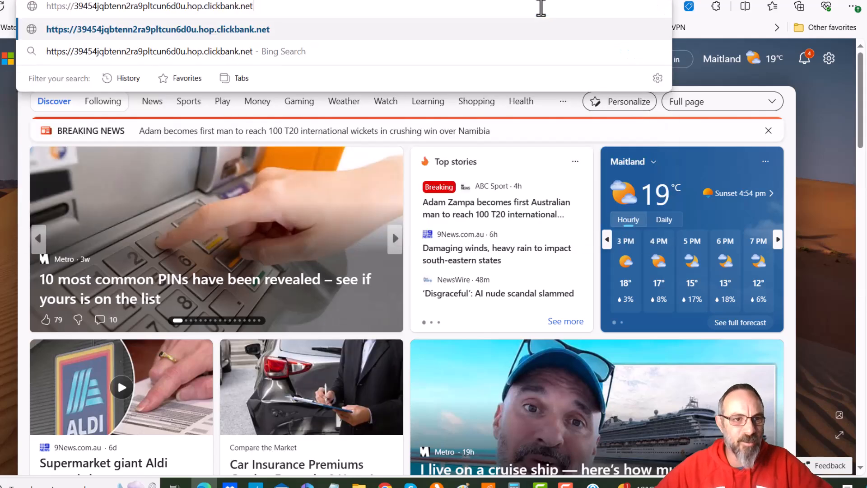
{"action": "key", "text": "Return"}
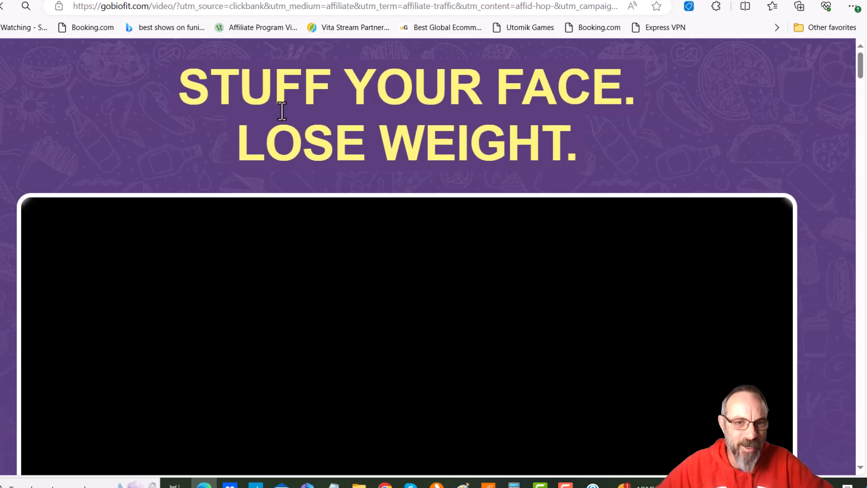
{"action": "scroll", "coordinate": [203, 221], "scroll_direction": "down", "scroll_amount": 6}
{"action": "scroll", "coordinate": [237, 281], "scroll_direction": "down", "scroll_amount": 10}
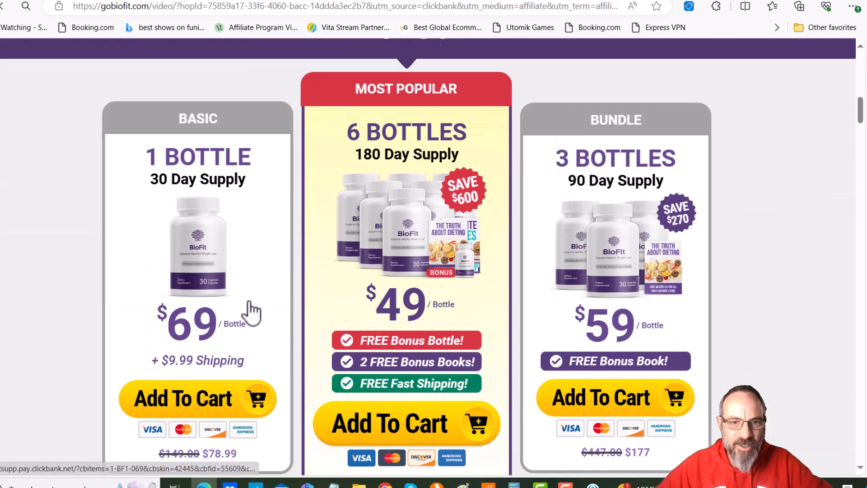
{"action": "scroll", "coordinate": [248, 301], "scroll_direction": "down", "scroll_amount": 15}
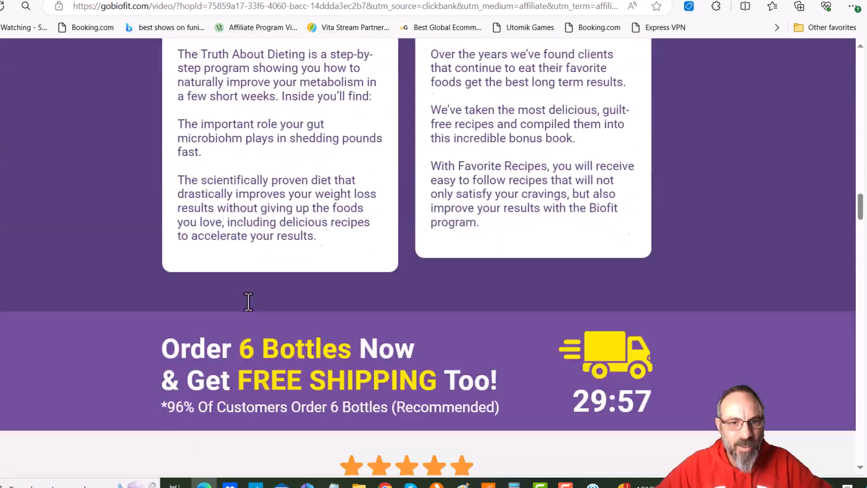
{"action": "scroll", "coordinate": [252, 312], "scroll_direction": "up", "scroll_amount": 15}
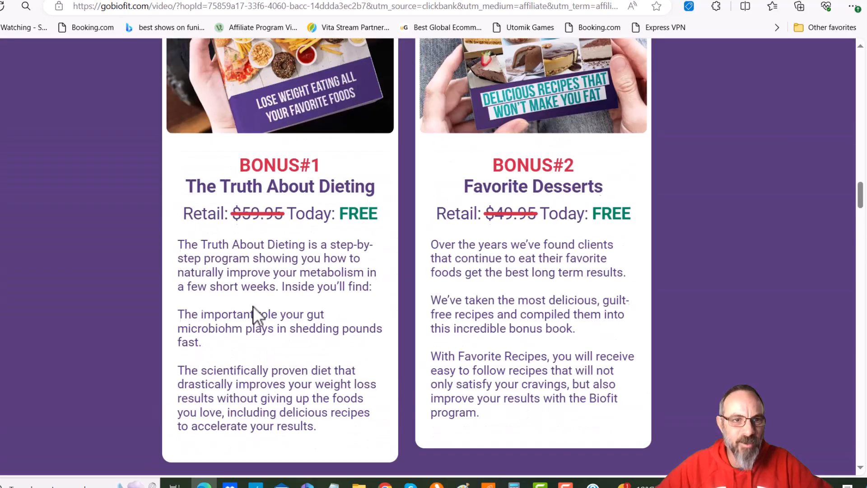
{"action": "scroll", "coordinate": [271, 316], "scroll_direction": "up", "scroll_amount": 10}
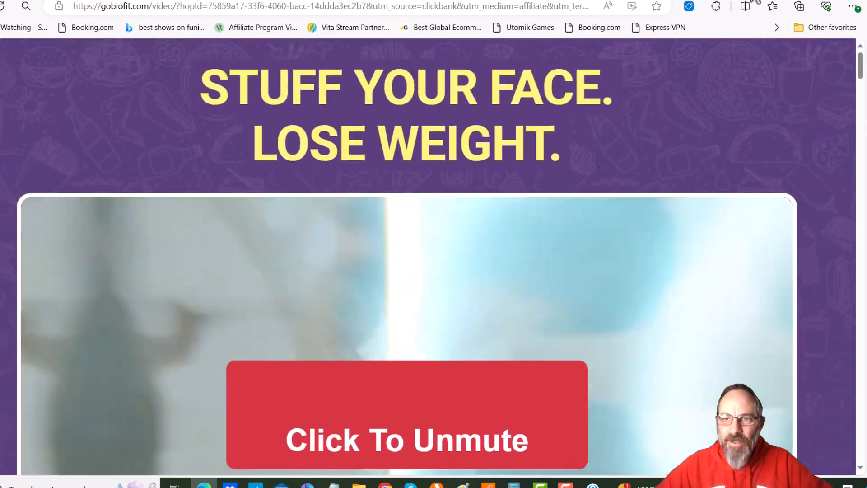
Switch to the Real Healthy WordPress dashboard and open the Add New Plugin page
{"action": "left_click", "coordinate": [750, 0]}
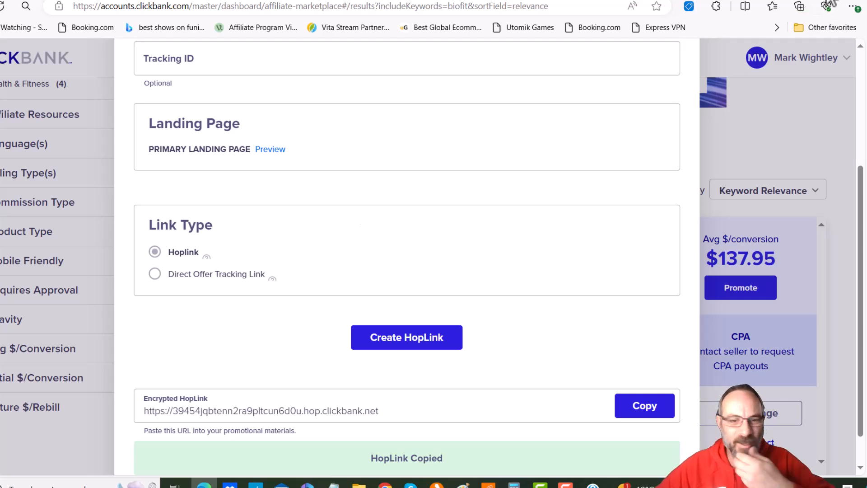
{"action": "left_click", "coordinate": [830, 3]}
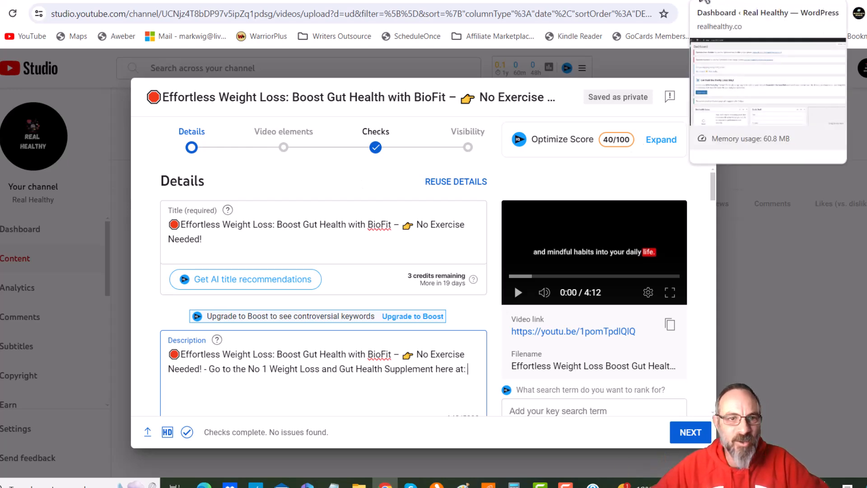
{"action": "left_click", "coordinate": [704, 1]}
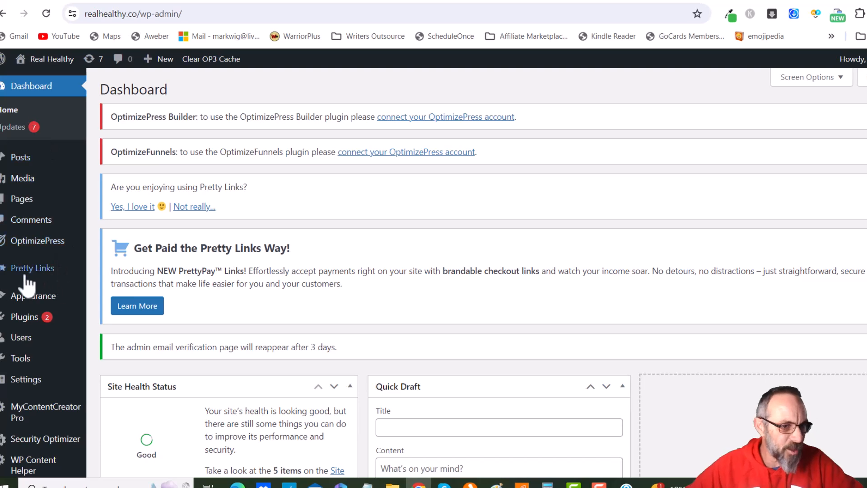
{"action": "mouse_move", "coordinate": [36, 270]}
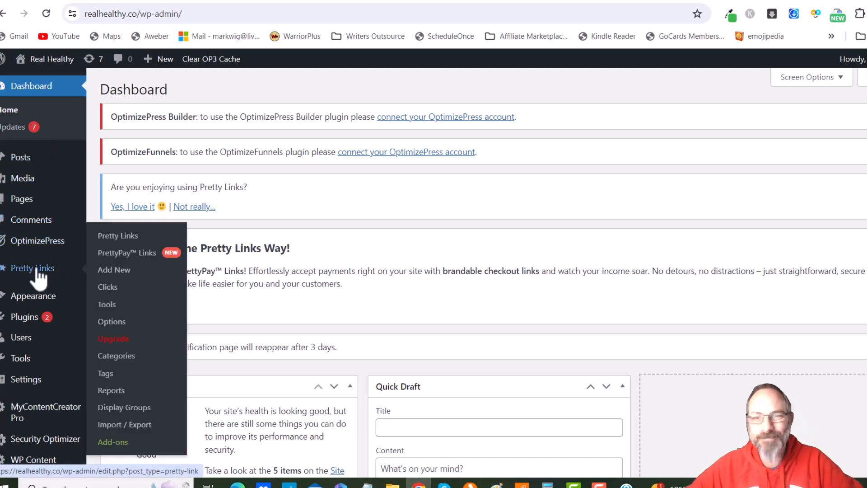
{"action": "left_click", "coordinate": [27, 317]}
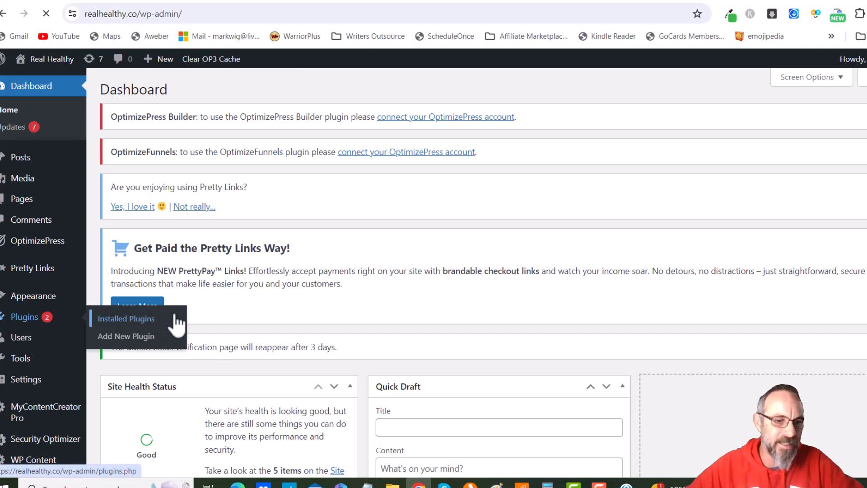
{"action": "left_click", "coordinate": [127, 335]}
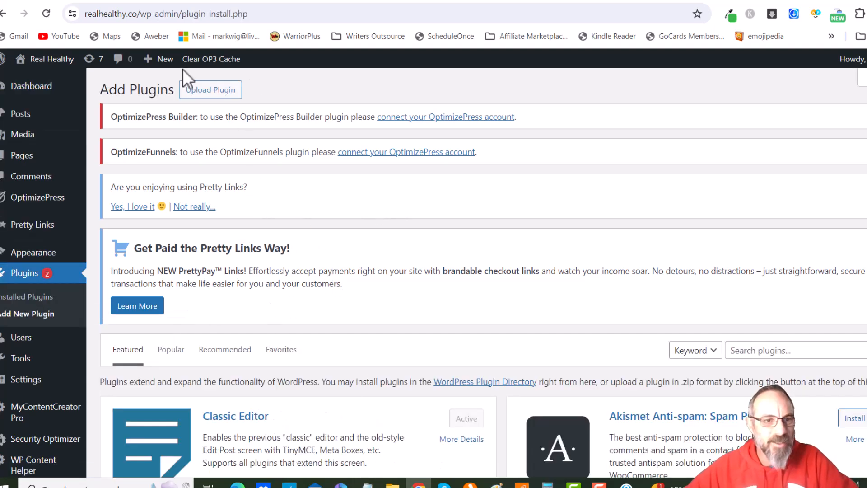
Search the plugin directory for Pretty link
{"action": "scroll", "coordinate": [397, 221], "scroll_direction": "down", "scroll_amount": 1}
{"action": "left_click", "coordinate": [782, 291]}
{"action": "type", "text": "Pretty link"}
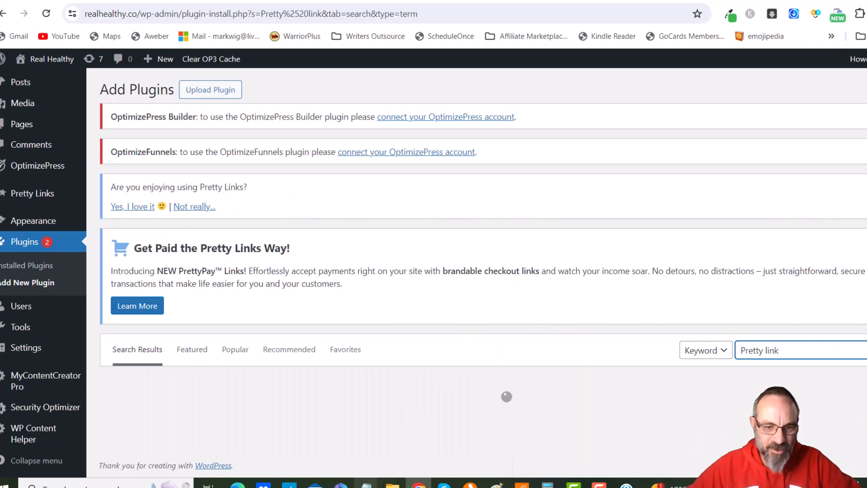
Open Notepad, paste the copied HopLink into it for safekeeping, and minimize the window
{"action": "right_click", "coordinate": [367, 483]}
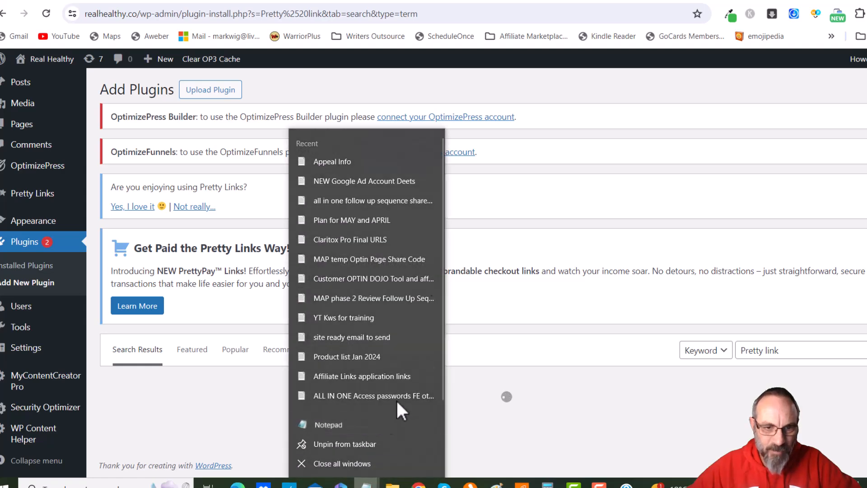
{"action": "left_click", "coordinate": [382, 424]}
{"action": "left_click_drag", "start_coordinate": [304, 84], "coordinate": [496, 91]}
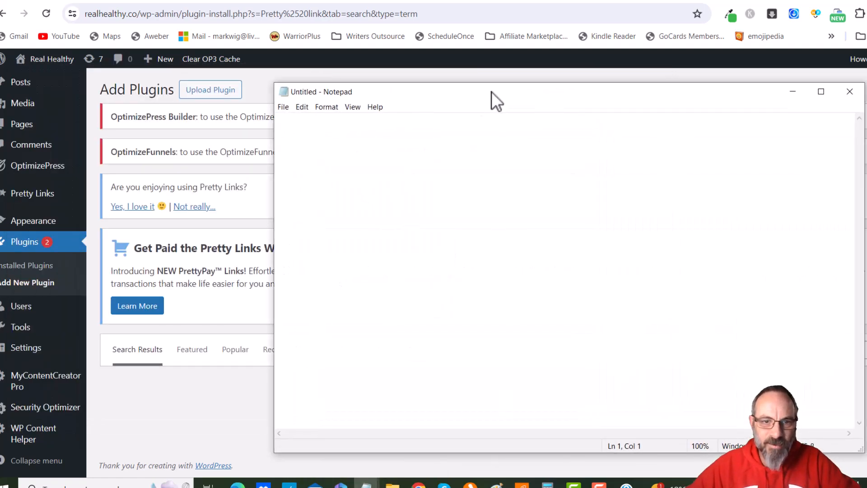
{"action": "key", "text": "ctrl+v"}
{"action": "left_click_drag", "start_coordinate": [530, 118], "coordinate": [275, 122]}
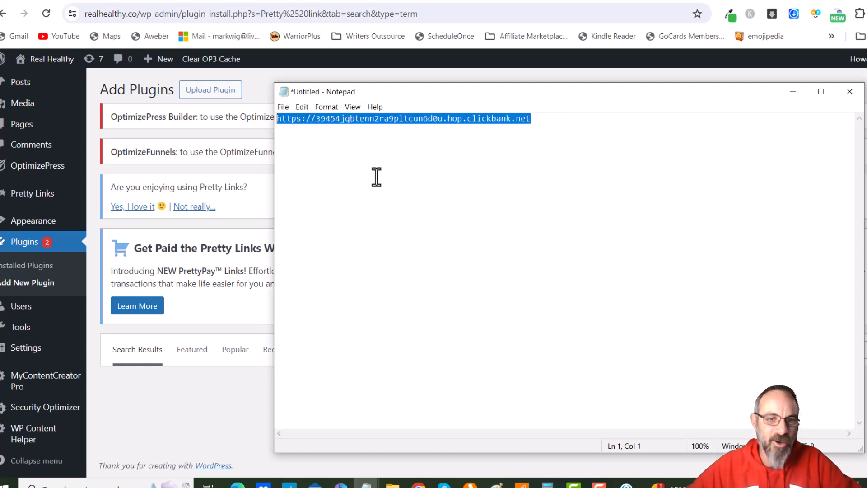
{"action": "left_click", "coordinate": [791, 93]}
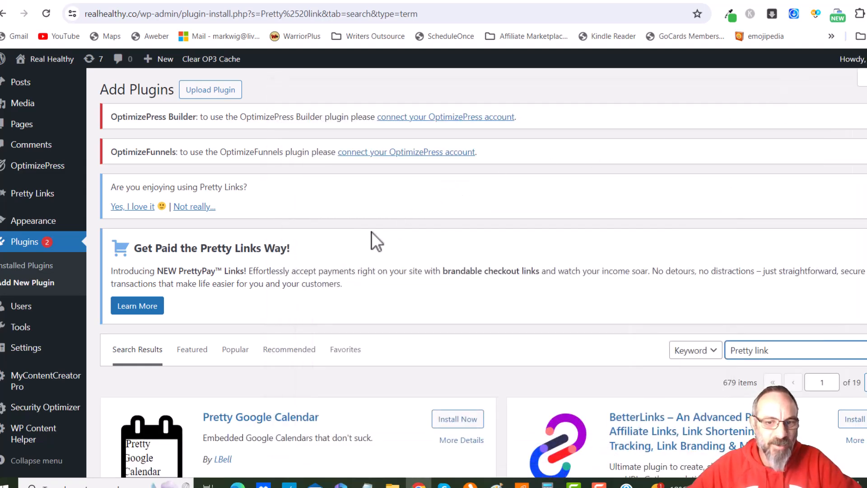
Find the Pretty Links – Affiliate Links plugin in the results and update it
{"action": "scroll", "coordinate": [390, 239], "scroll_direction": "down", "scroll_amount": 5}
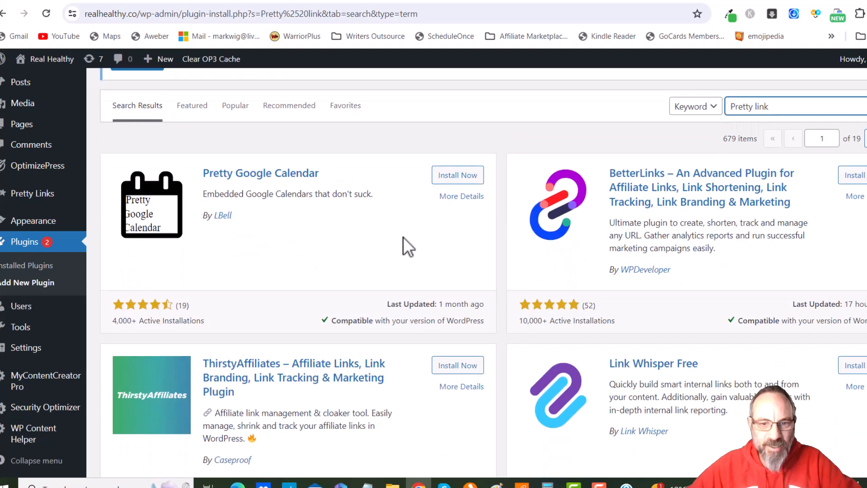
{"action": "scroll", "coordinate": [701, 212], "scroll_direction": "down", "scroll_amount": 4}
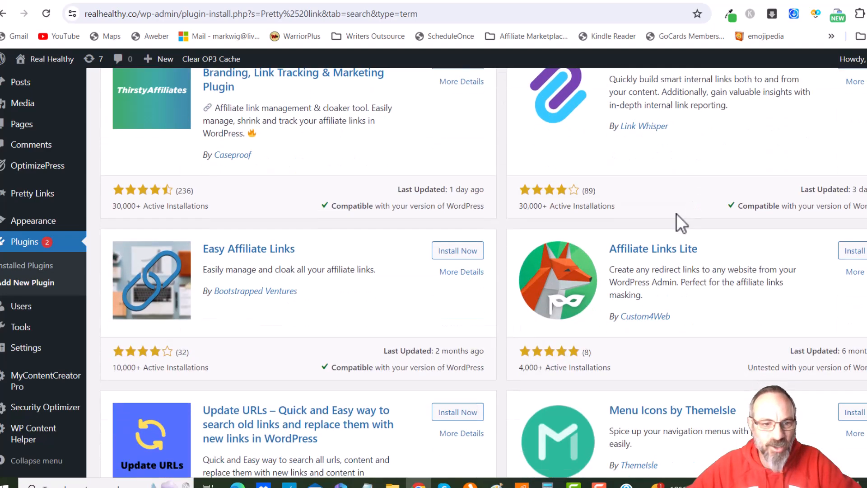
{"action": "scroll", "coordinate": [651, 238], "scroll_direction": "up", "scroll_amount": 4}
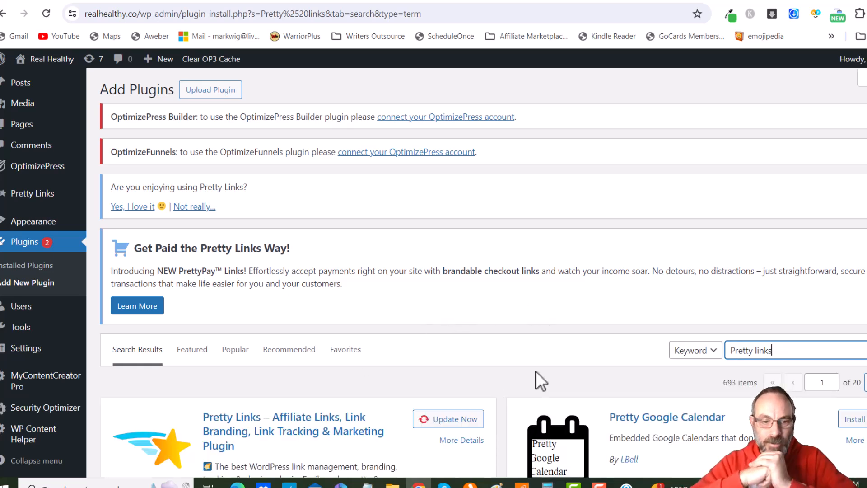
{"action": "scroll", "coordinate": [506, 360], "scroll_direction": "down", "scroll_amount": 3}
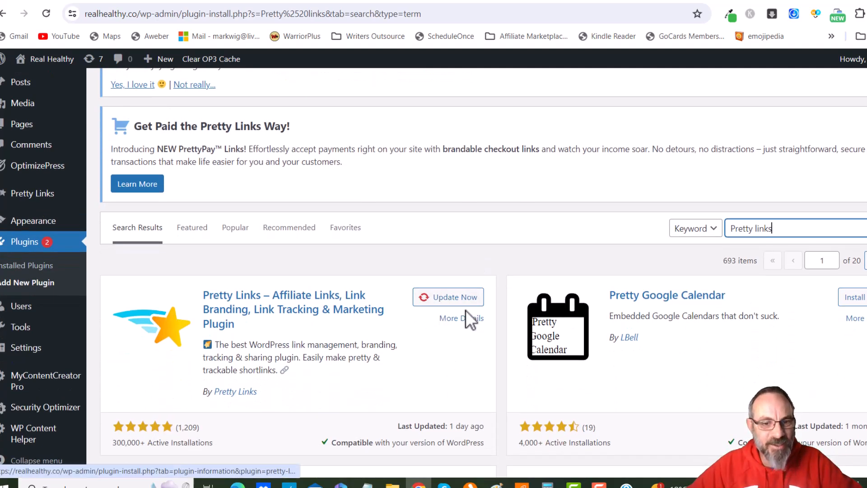
{"action": "left_click", "coordinate": [437, 309]}
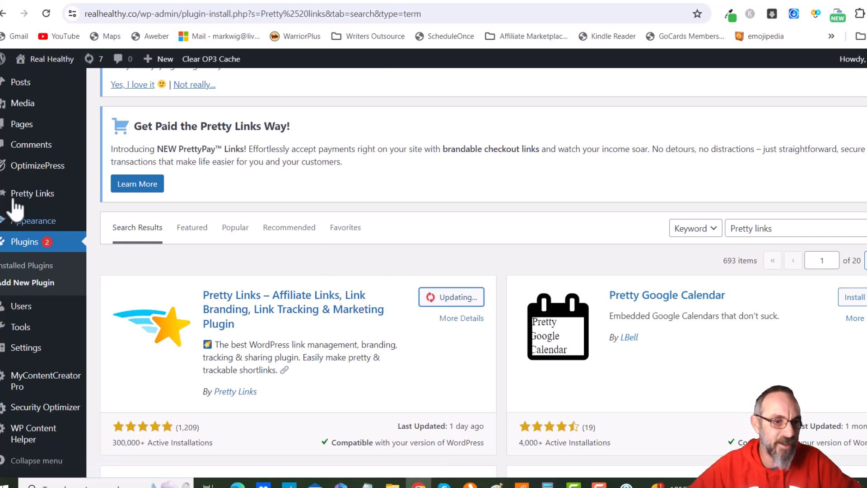
Open the Pretty Links list and scroll through the existing links
{"action": "mouse_move", "coordinate": [10, 205]}
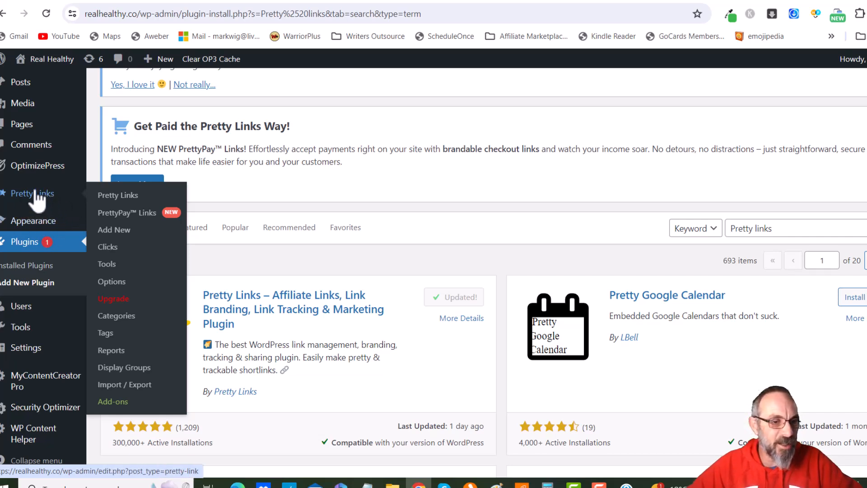
{"action": "left_click", "coordinate": [34, 196]}
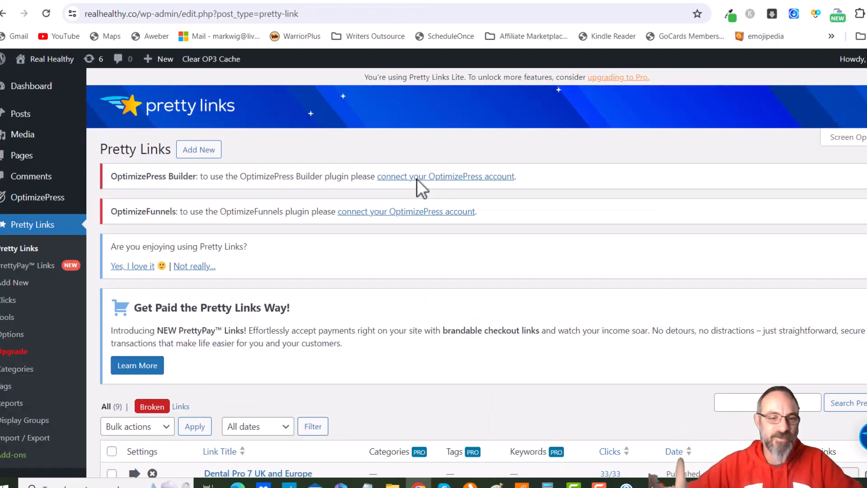
{"action": "scroll", "coordinate": [428, 189], "scroll_direction": "down", "scroll_amount": 3}
{"action": "scroll", "coordinate": [428, 188], "scroll_direction": "down", "scroll_amount": 10}
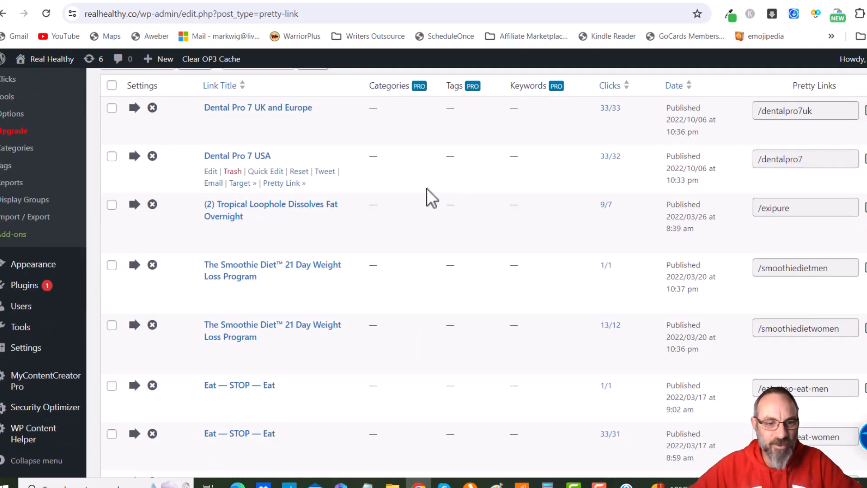
{"action": "scroll", "coordinate": [430, 212], "scroll_direction": "up", "scroll_amount": 6}
{"action": "scroll", "coordinate": [430, 212], "scroll_direction": "down", "scroll_amount": 6}
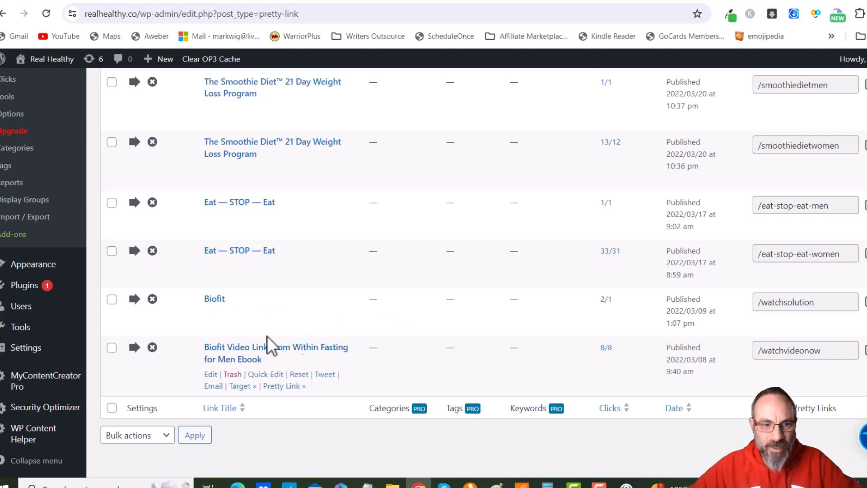
{"action": "scroll", "coordinate": [397, 357], "scroll_direction": "up", "scroll_amount": 10}
{"action": "scroll", "coordinate": [355, 319], "scroll_direction": "down", "scroll_amount": 2}
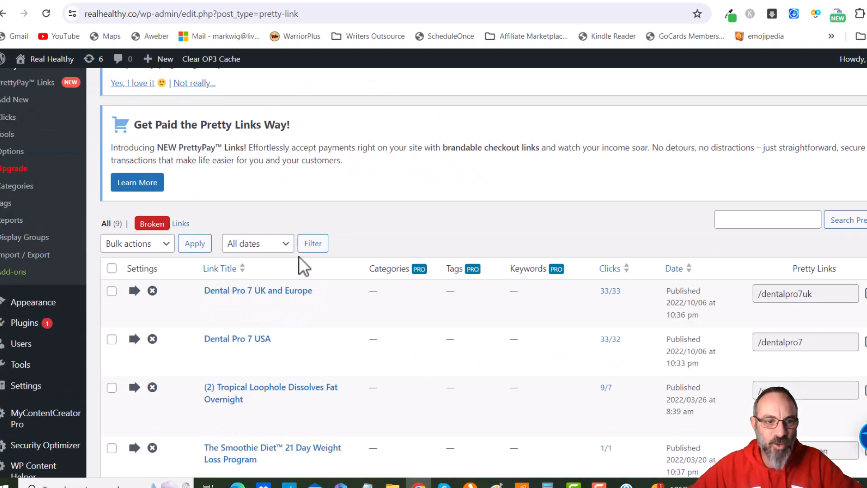
{"action": "scroll", "coordinate": [314, 221], "scroll_direction": "up", "scroll_amount": 5}
Add a new Pretty Link titled Biofit For YouTube
{"action": "left_click", "coordinate": [196, 151]}
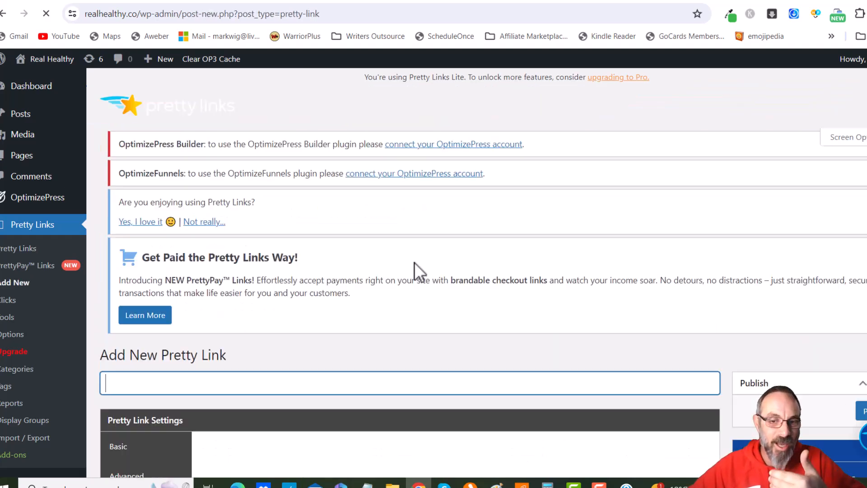
{"action": "scroll", "coordinate": [370, 285], "scroll_direction": "down", "scroll_amount": 3}
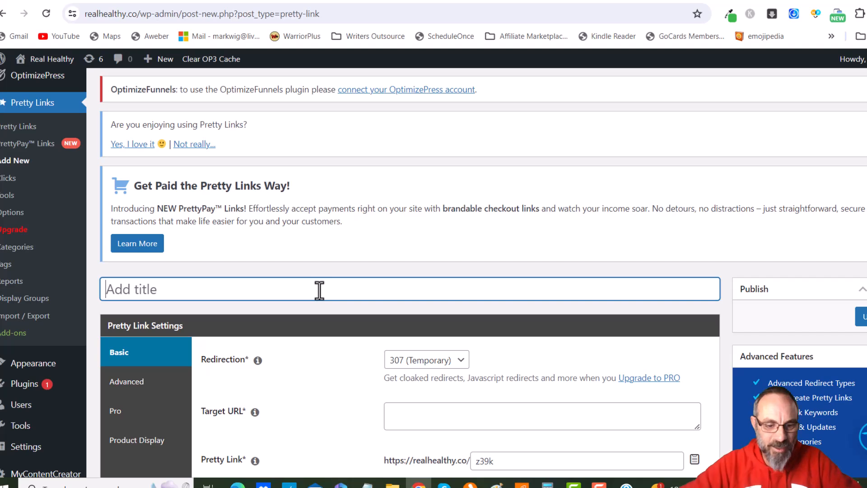
{"action": "type", "text": "Biofit For YouTube"}
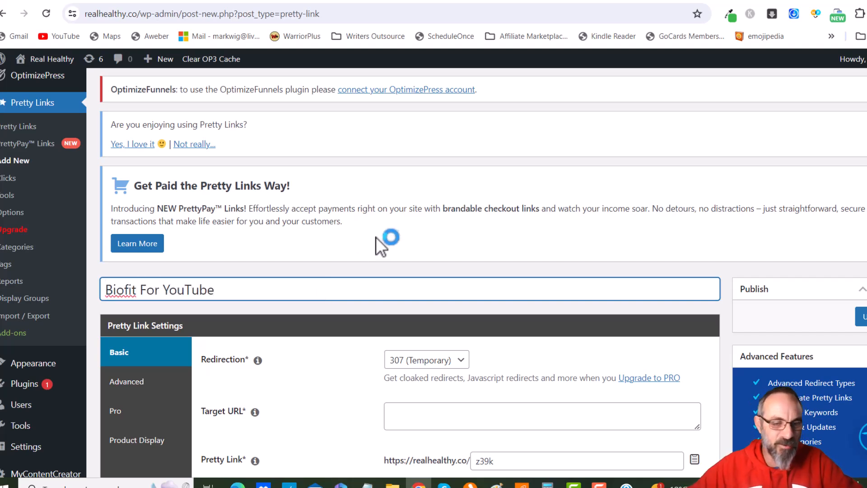
{"action": "scroll", "coordinate": [373, 238], "scroll_direction": "down", "scroll_amount": 3}
{"action": "scroll", "coordinate": [306, 310], "scroll_direction": "down", "scroll_amount": 2}
Paste the HopLink as the Target URL, set the pretty link slug to biofit, and publish the link
{"action": "left_click", "coordinate": [422, 233]}
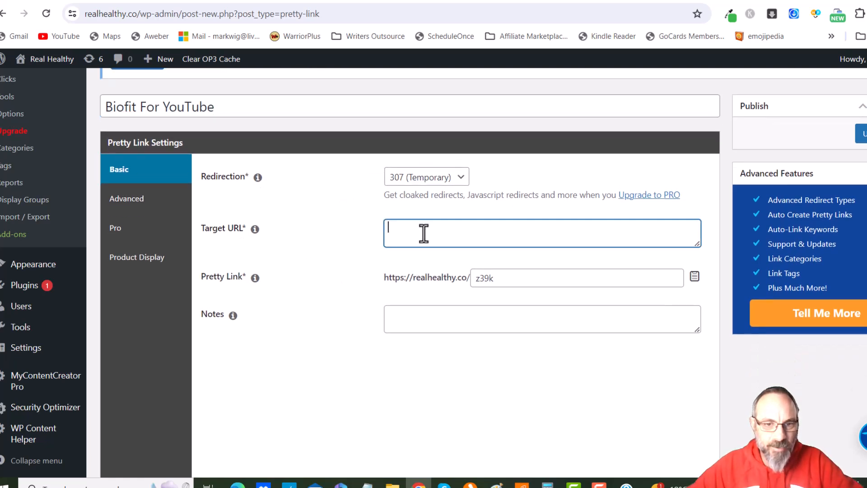
{"action": "type", "text": "https://3a454jqbtenn2ra9pltcun6d0u.hop.clickbank.net"}
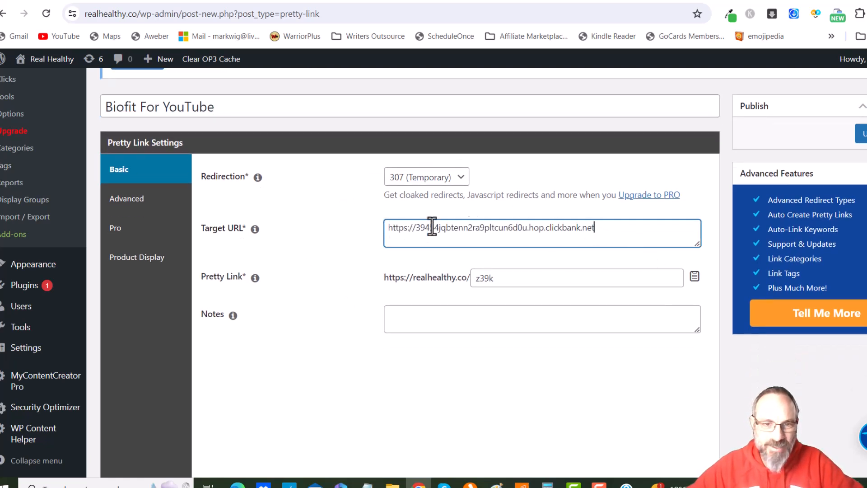
{"action": "left_click_drag", "start_coordinate": [519, 280], "coordinate": [443, 282]}
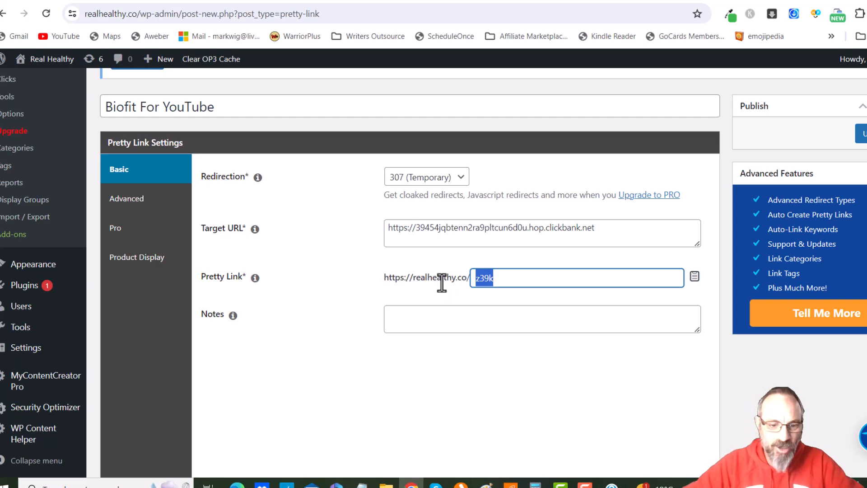
{"action": "type", "text": "biofit"}
{"action": "left_click", "coordinate": [355, 283]}
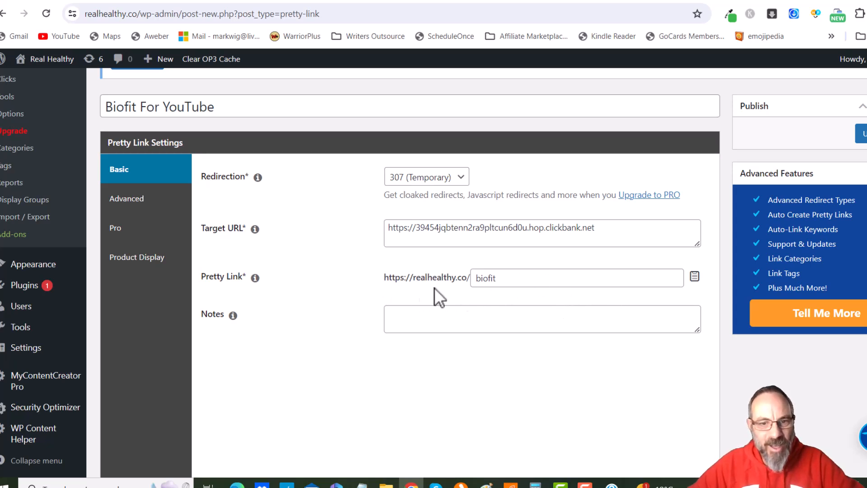
{"action": "left_click", "coordinate": [862, 134]}
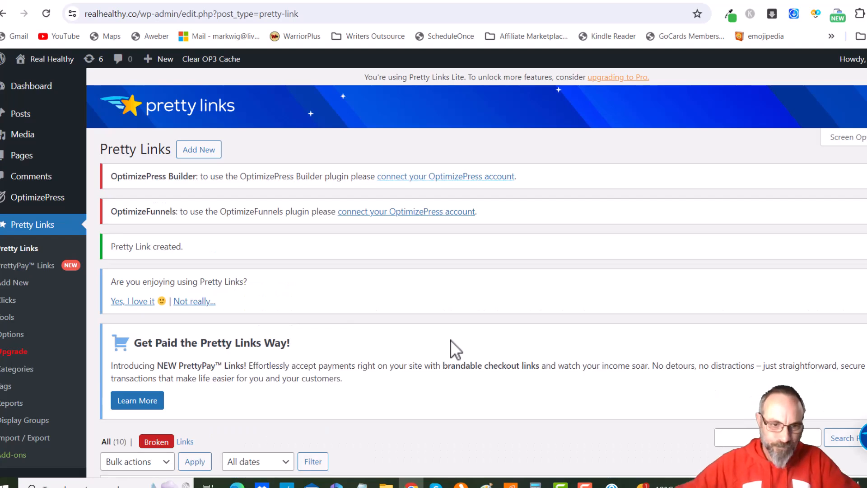
Copy the new /biofit pretty link from the links list
{"action": "scroll", "coordinate": [612, 216], "scroll_direction": "down", "scroll_amount": 9}
{"action": "scroll", "coordinate": [540, 251], "scroll_direction": "up", "scroll_amount": 3}
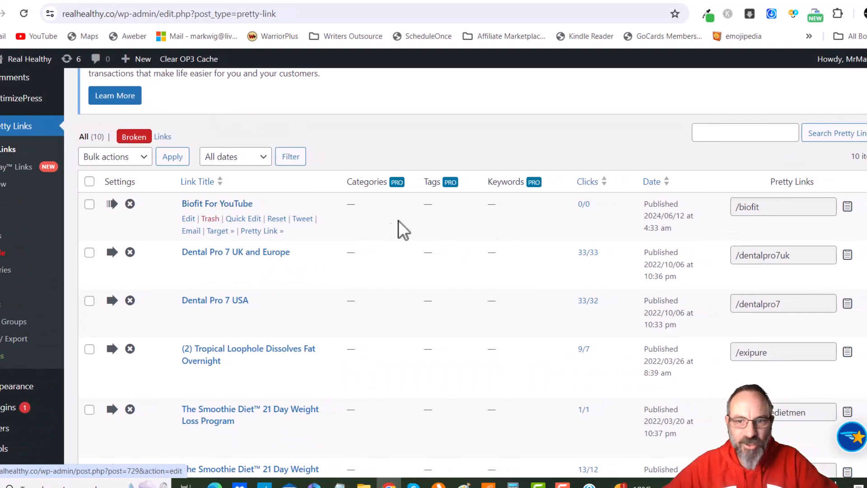
{"action": "left_click", "coordinate": [848, 209]}
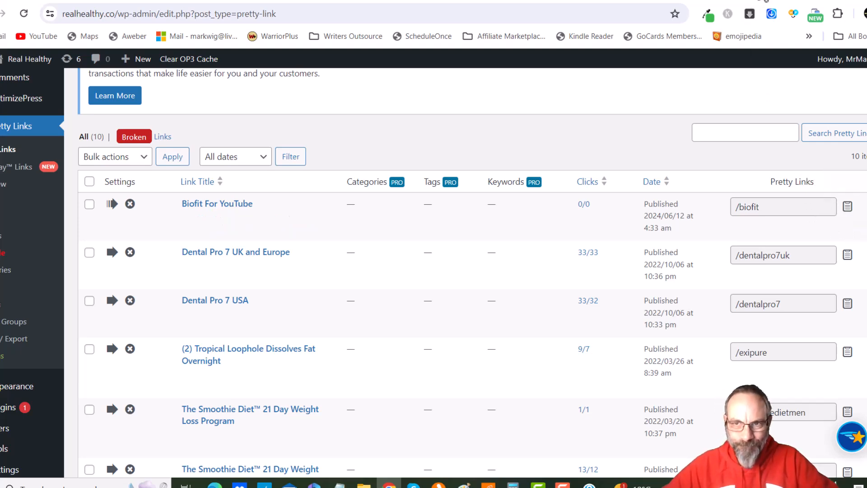
Switch to the YouTube Studio upload and paste the biofit link at the end of the description
{"action": "left_click", "coordinate": [763, 1]}
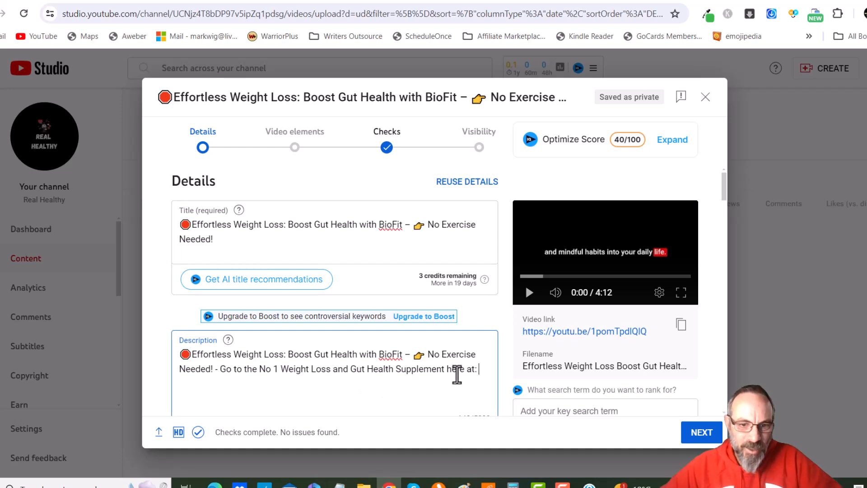
{"action": "left_click", "coordinate": [472, 370]}
{"action": "key", "text": "ctrl+v"}
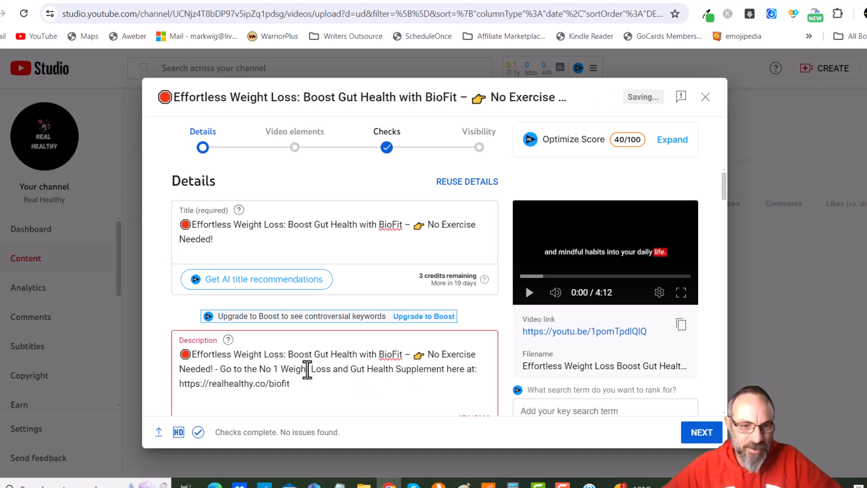
{"action": "scroll", "coordinate": [303, 369], "scroll_direction": "down", "scroll_amount": 1}
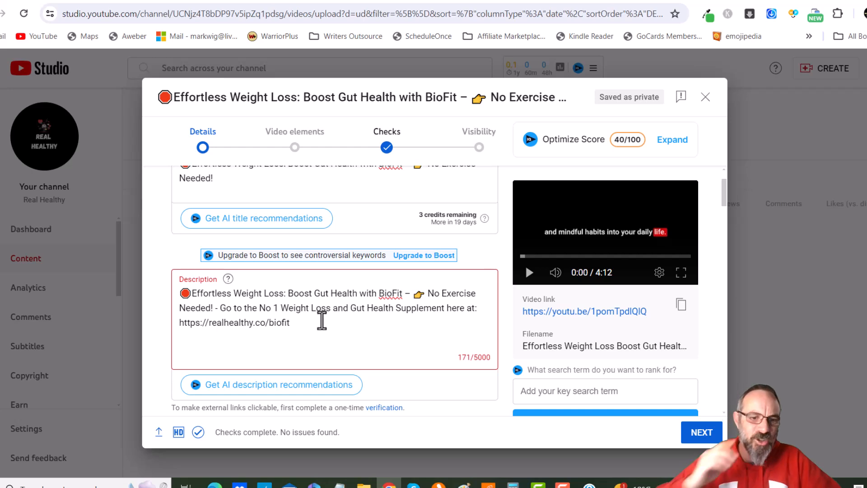
{"action": "scroll", "coordinate": [322, 320], "scroll_direction": "down", "scroll_amount": 3}
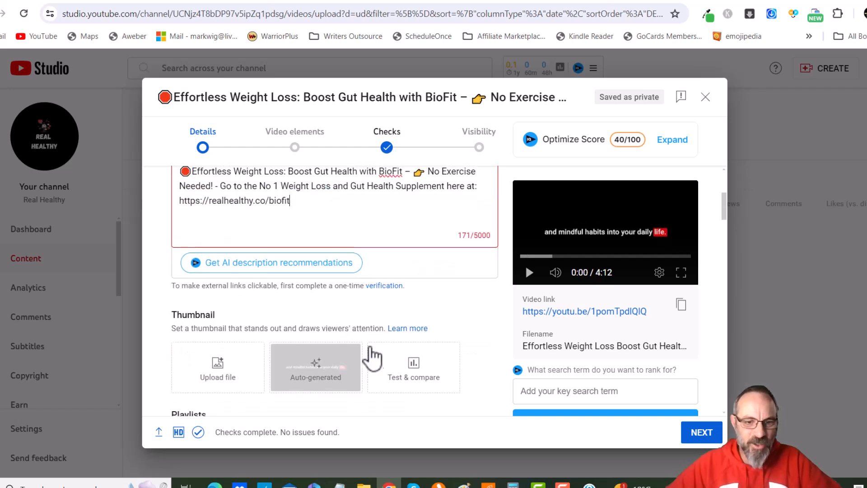
{"action": "left_click", "coordinate": [384, 287]}
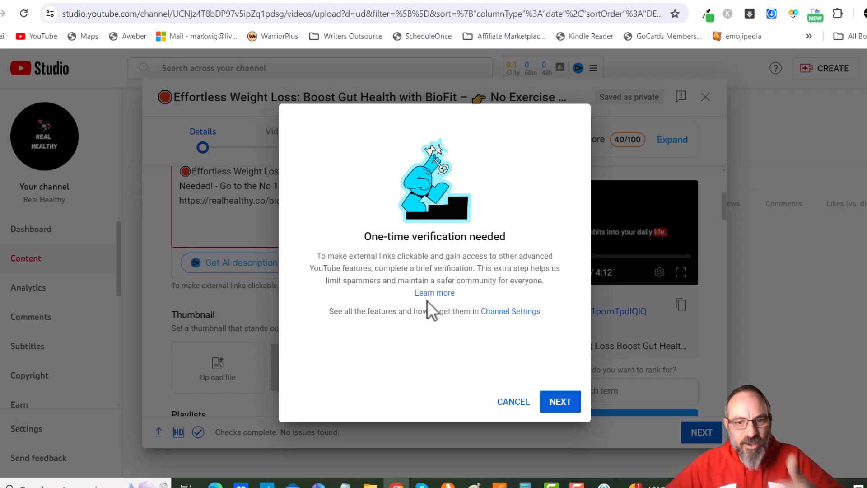
{"action": "left_click", "coordinate": [545, 399]}
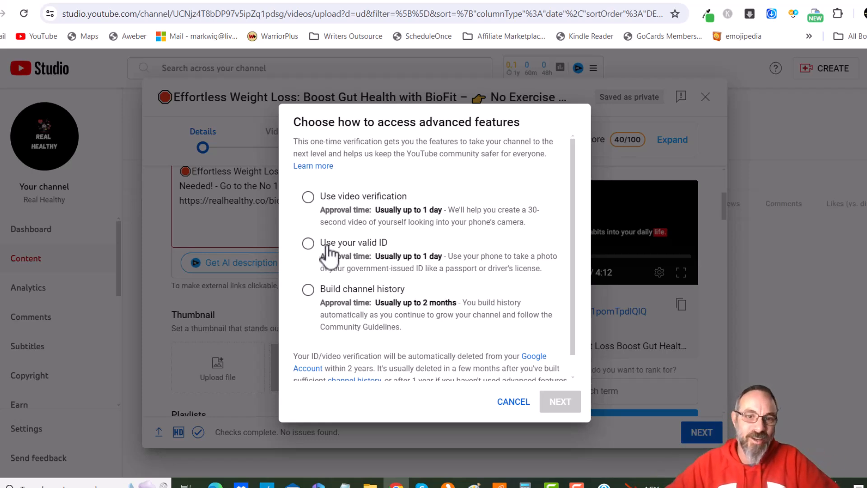
{"action": "left_click", "coordinate": [503, 400]}
Add a new line after the biofit link in the description
{"action": "left_click_drag", "start_coordinate": [290, 201], "coordinate": [179, 202]}
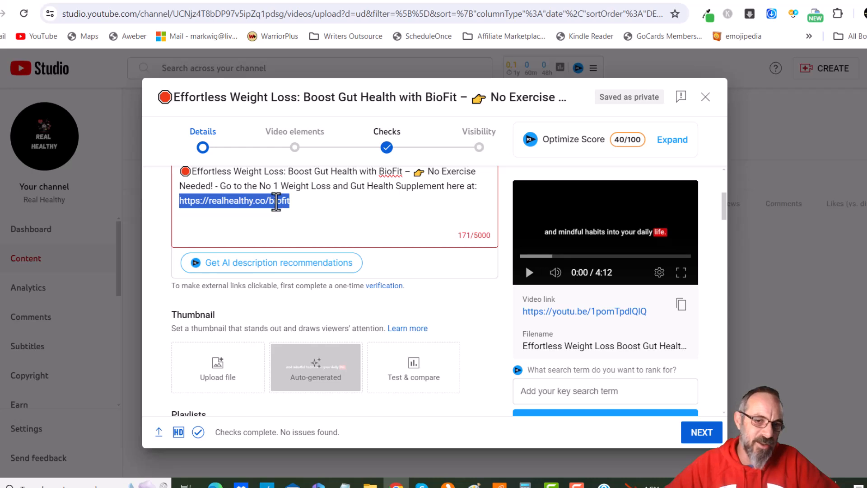
{"action": "left_click", "coordinate": [277, 201]}
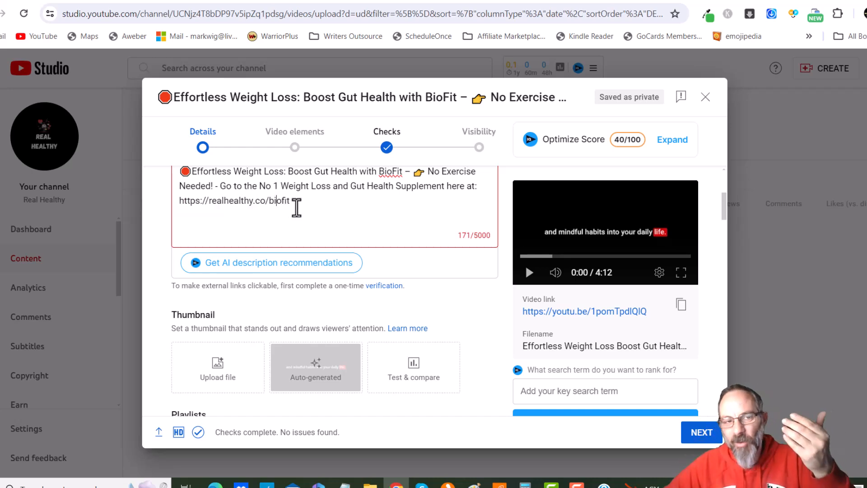
{"action": "left_click", "coordinate": [300, 202]}
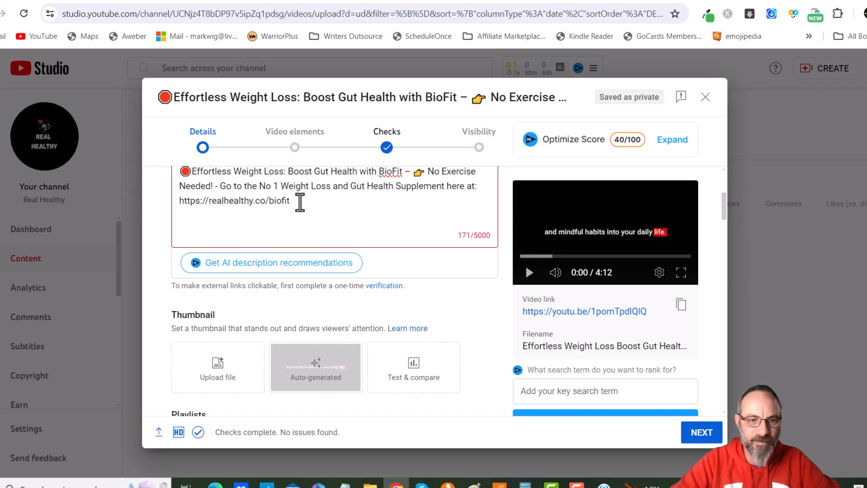
{"action": "key", "text": "Return"}
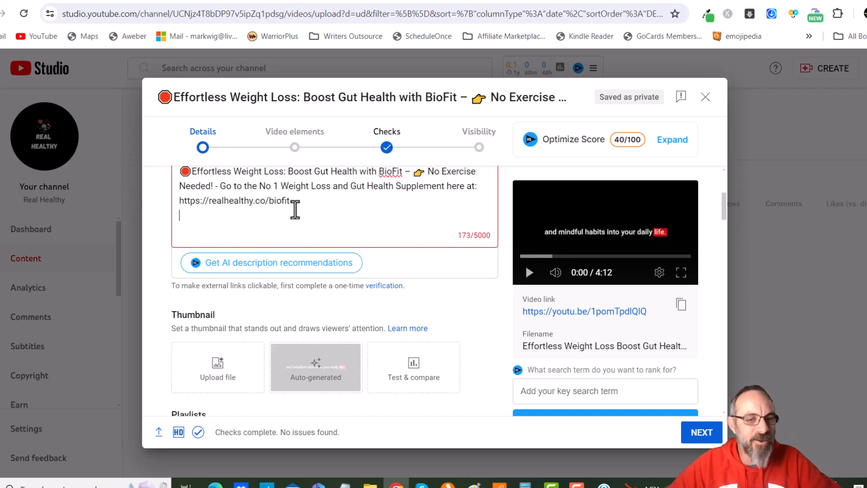
Switch to the ChatGPT conversation and scroll through the generated BioFit script text
{"action": "scroll", "coordinate": [294, 207], "scroll_direction": "up", "scroll_amount": 1}
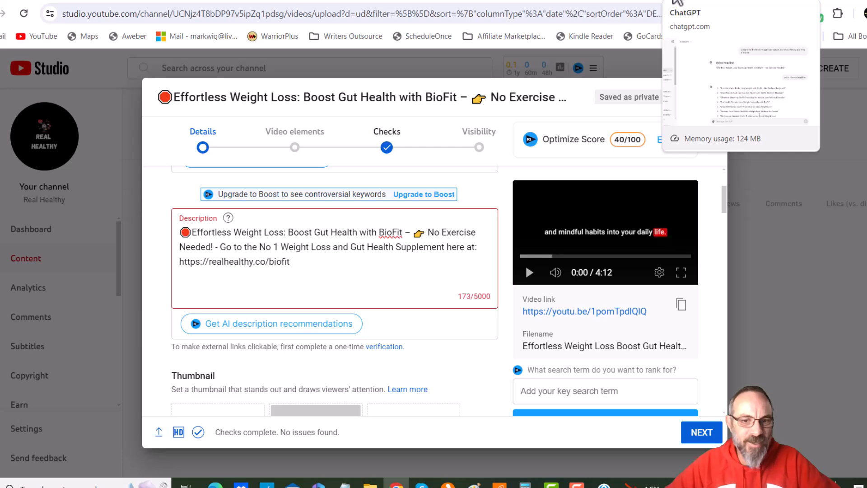
{"action": "left_click", "coordinate": [677, 2]}
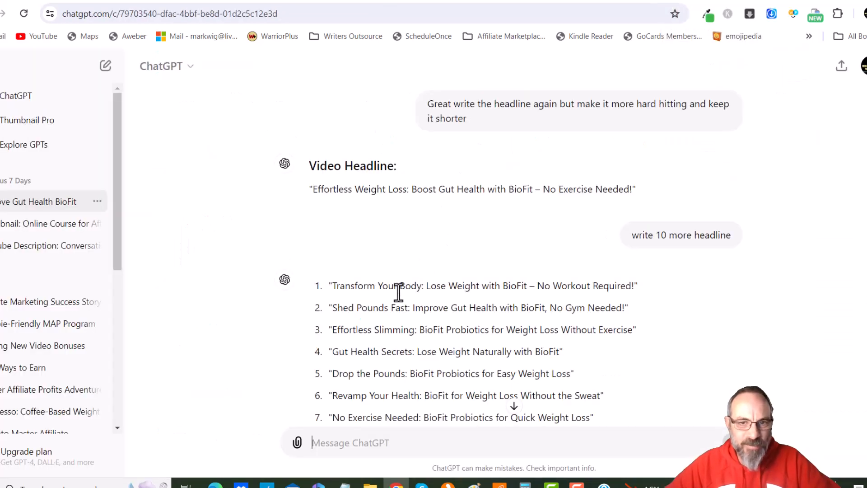
{"action": "scroll", "coordinate": [420, 305], "scroll_direction": "up", "scroll_amount": 10}
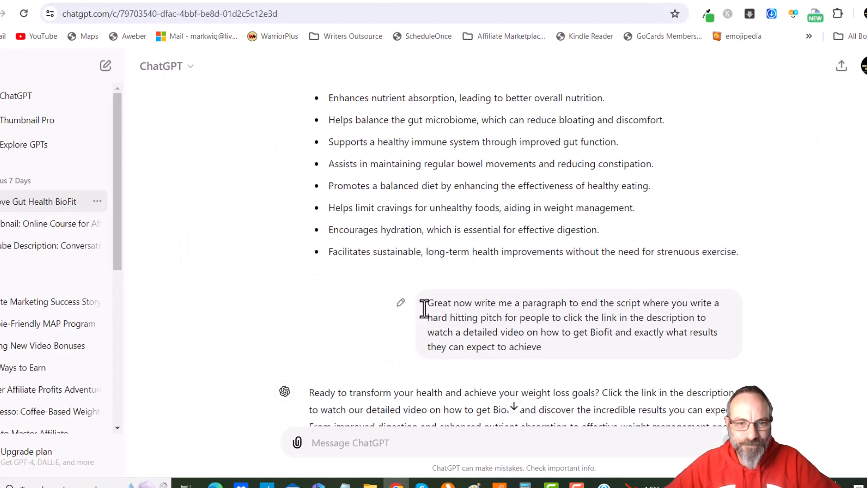
{"action": "scroll", "coordinate": [429, 299], "scroll_direction": "up", "scroll_amount": 15}
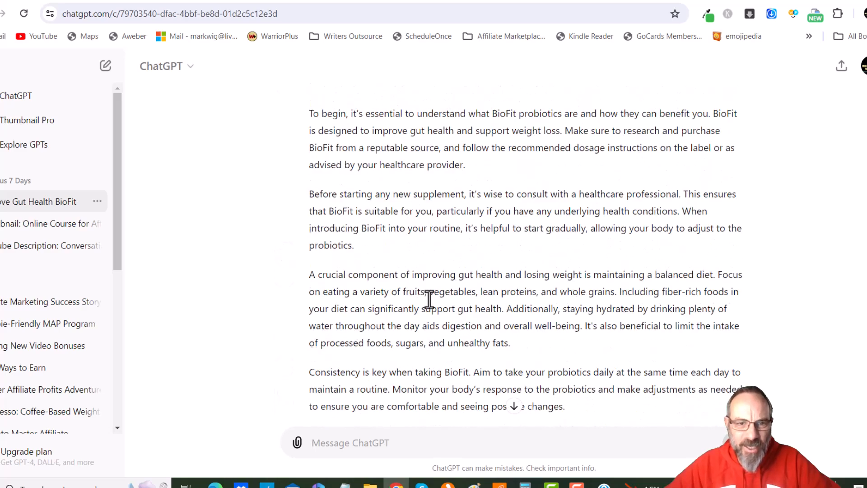
{"action": "left_click_drag", "start_coordinate": [312, 236], "coordinate": [402, 296]}
{"action": "left_click", "coordinate": [401, 297]}
{"action": "mouse_move", "coordinate": [310, 235]}
{"action": "left_mouse_down"}
{"action": "mouse_move", "coordinate": [437, 461]}
{"action": "mouse_move", "coordinate": [500, 158]}
{"action": "mouse_move", "coordinate": [530, 148]}
{"action": "mouse_move", "coordinate": [529, 53]}
{"action": "mouse_move", "coordinate": [515, 163]}
{"action": "mouse_move", "coordinate": [512, 62]}
{"action": "mouse_move", "coordinate": [512, 113]}
{"action": "mouse_move", "coordinate": [610, 269]}
{"action": "mouse_move", "coordinate": [717, 273]}
{"action": "left_mouse_up"}
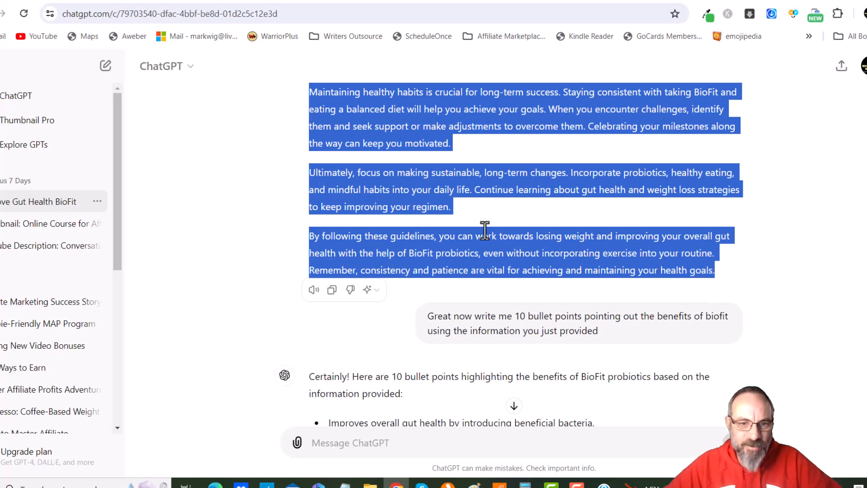
{"action": "left_click", "coordinate": [522, 161]}
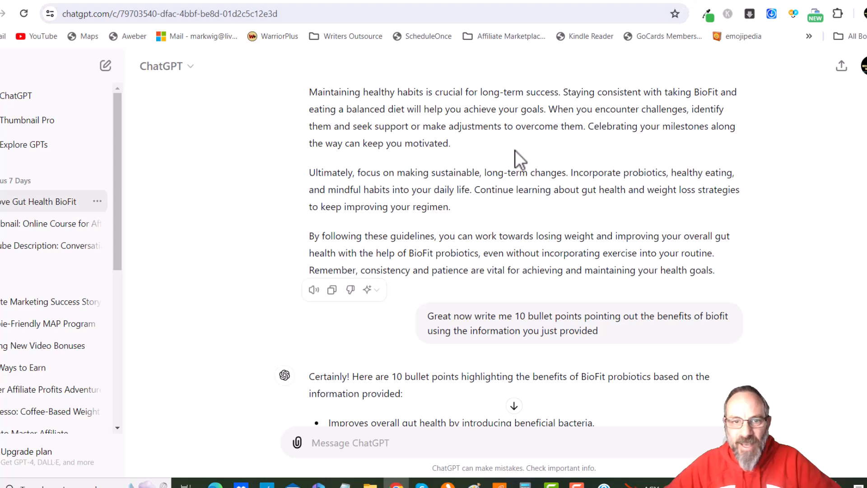
Switch to the Google Doc and select the script text from its opening question to the closing call to action
{"action": "left_click", "coordinate": [746, 3]}
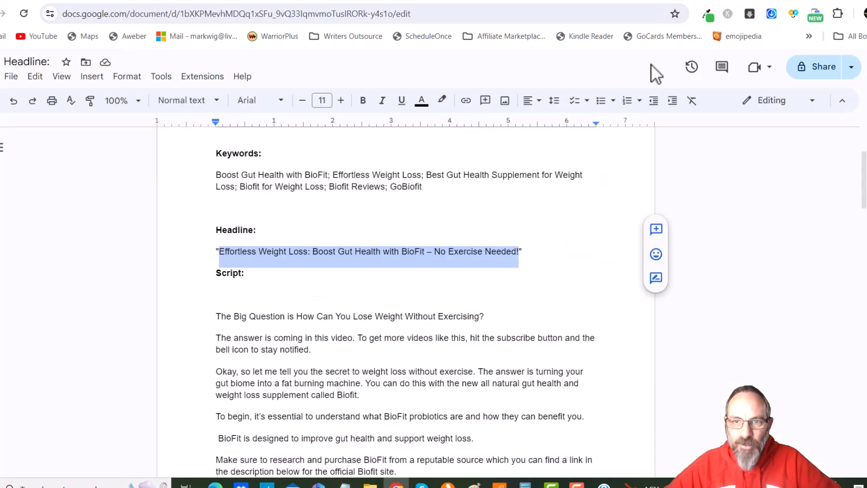
{"action": "scroll", "coordinate": [223, 294], "scroll_direction": "down", "scroll_amount": 1}
{"action": "left_click_drag", "start_coordinate": [219, 255], "coordinate": [352, 415]}
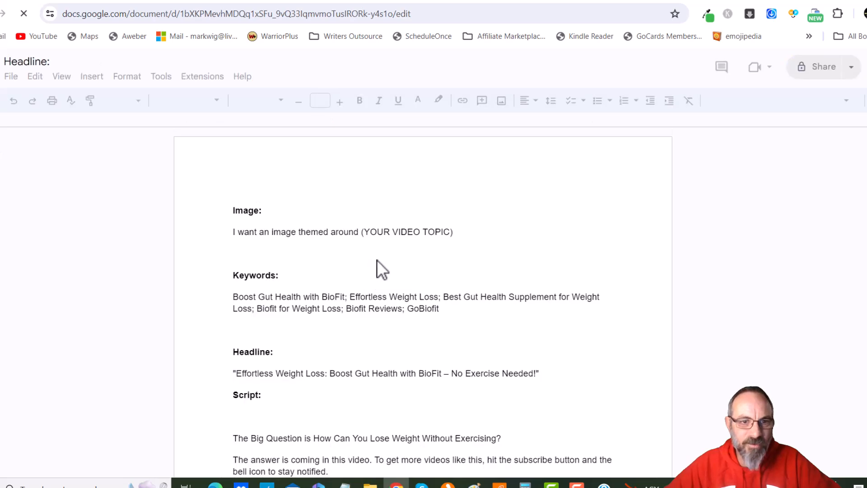
{"action": "scroll", "coordinate": [380, 256], "scroll_direction": "down", "scroll_amount": 6}
{"action": "scroll", "coordinate": [271, 239], "scroll_direction": "down", "scroll_amount": 1}
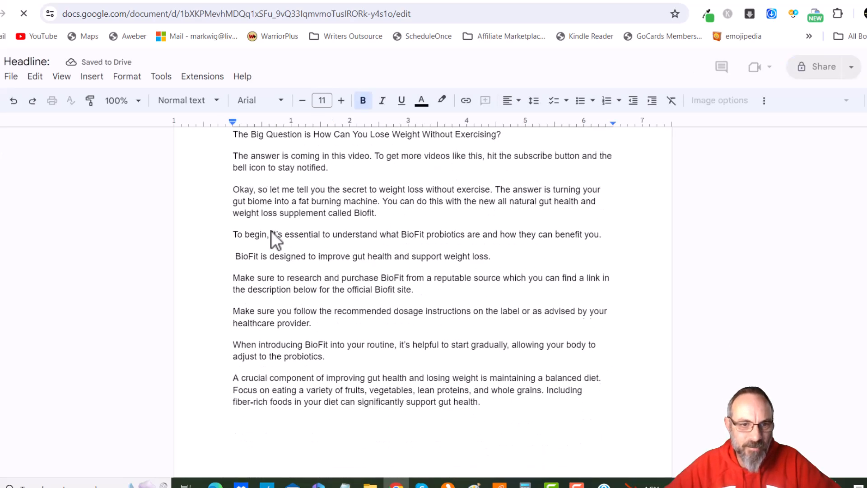
{"action": "scroll", "coordinate": [252, 271], "scroll_direction": "up", "scroll_amount": 3}
{"action": "mouse_move", "coordinate": [234, 255]}
{"action": "left_mouse_down"}
{"action": "mouse_move", "coordinate": [270, 266]}
{"action": "mouse_move", "coordinate": [334, 338]}
{"action": "mouse_move", "coordinate": [380, 439]}
{"action": "mouse_move", "coordinate": [381, 486]}
{"action": "mouse_move", "coordinate": [370, 455]}
{"action": "mouse_move", "coordinate": [375, 470]}
{"action": "mouse_move", "coordinate": [420, 459]}
{"action": "mouse_move", "coordinate": [422, 475]}
{"action": "mouse_move", "coordinate": [418, 397]}
{"action": "mouse_move", "coordinate": [429, 466]}
{"action": "mouse_move", "coordinate": [442, 474]}
{"action": "left_mouse_up"}
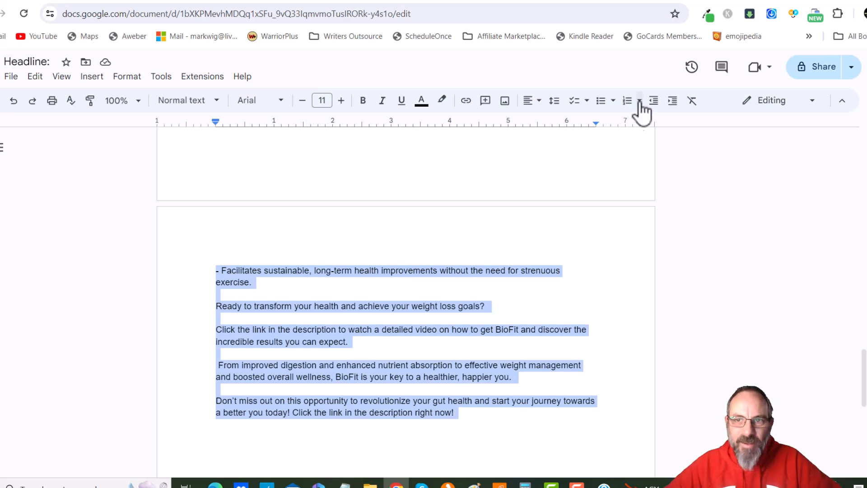
In ChatGPT, start a prompt asking to turn the script content into a conversational YouTube description of around 500 words
{"action": "left_click", "coordinate": [681, 2]}
{"action": "scroll", "coordinate": [382, 375], "scroll_direction": "down", "scroll_amount": 10}
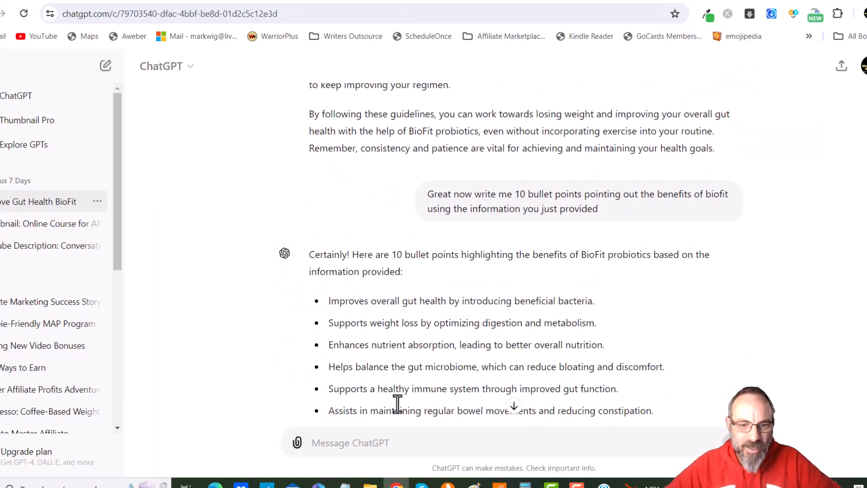
{"action": "type", "text": "Use"}
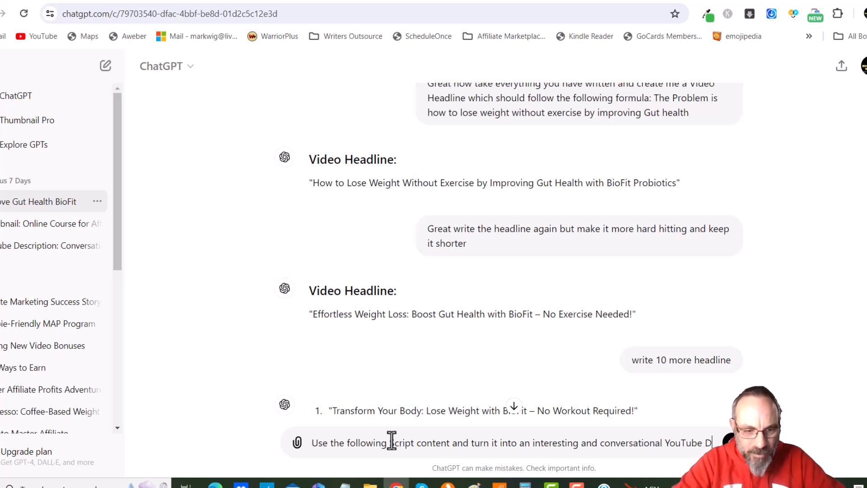
{"action": "type", "text": "scr"}
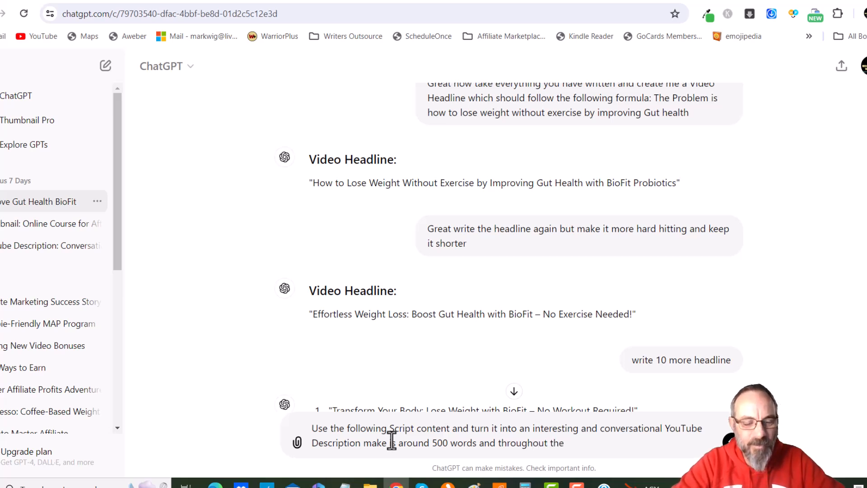
{"action": "type", "text": "contn"}
{"action": "key", "text": "BackSpace"}
{"action": "type", "text": "ent "}
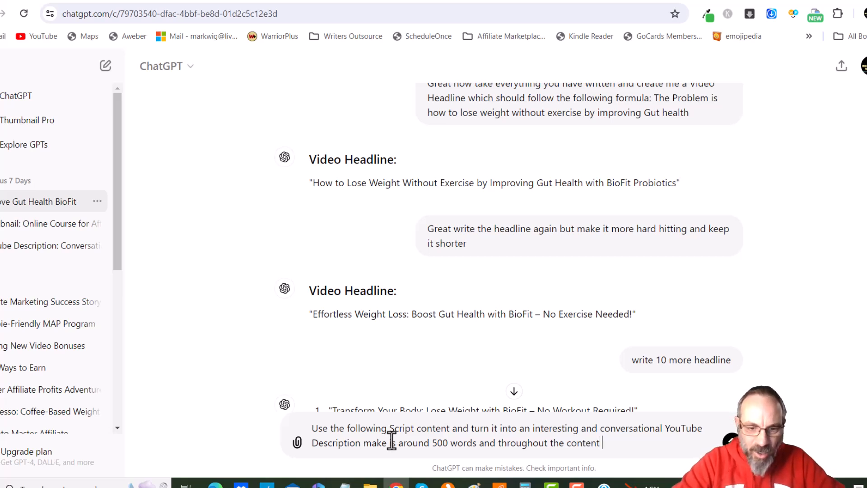
{"action": "type", "text": "I want you to sprinkly in"}
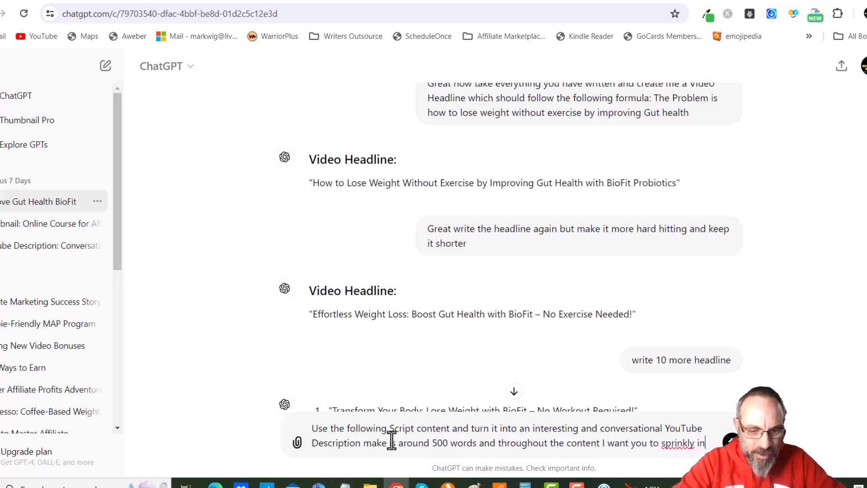
{"action": "type", "text": " these"}
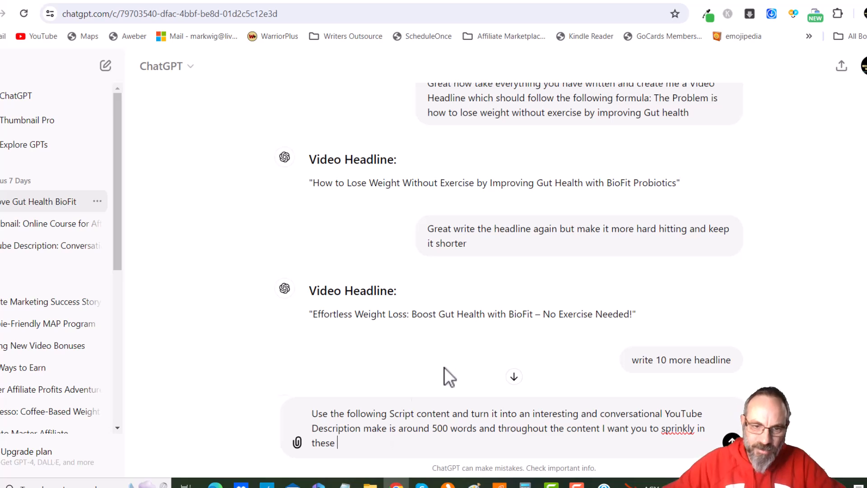
Correct "sprinkly" to "sprinkle" and extend the prompt with "these keywords: Here are the Keywords"
{"action": "left_click", "coordinate": [694, 431]}
{"action": "key", "text": "BackSpace"}
{"action": "type", "text": "e"}
{"action": "left_click", "coordinate": [387, 450]}
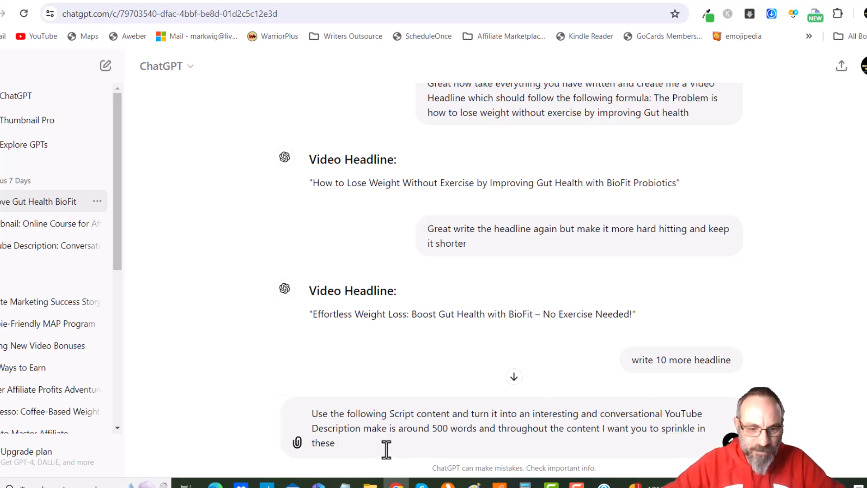
{"action": "type", "text": "keyword"}
{"action": "type", "text": "s:"}
{"action": "type", "text": " there are th"}
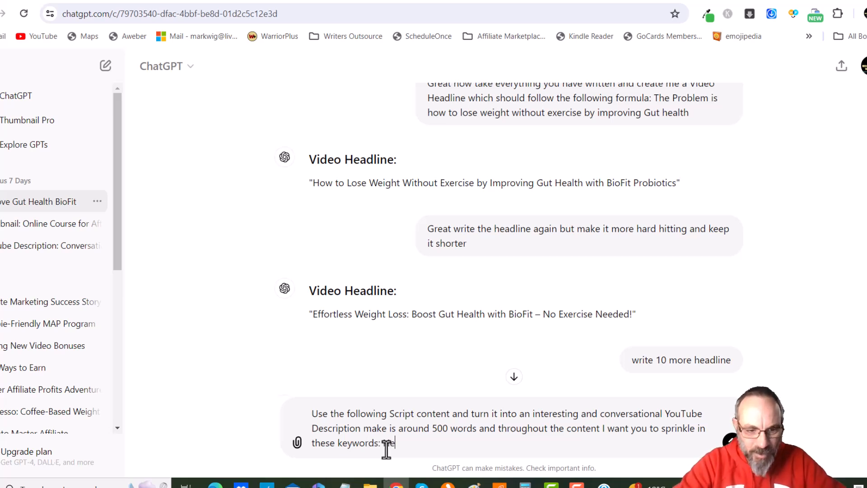
{"action": "type", "text": "e Keyw"}
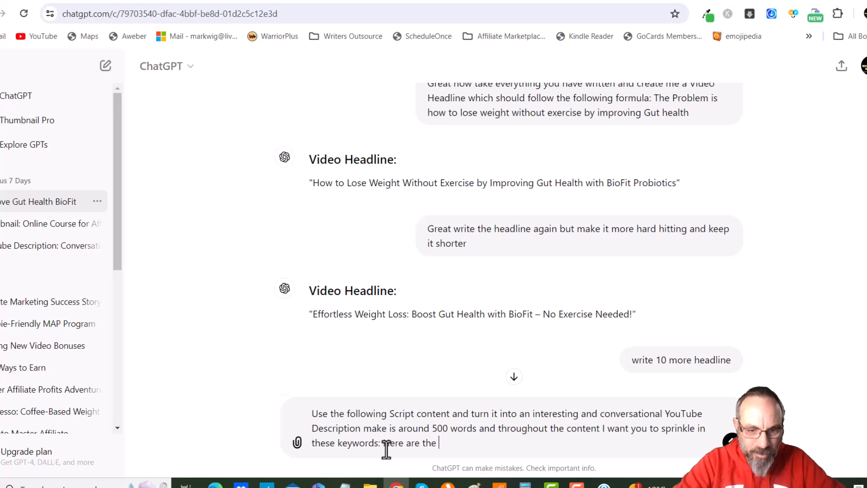
{"action": "type", "text": "ords"}
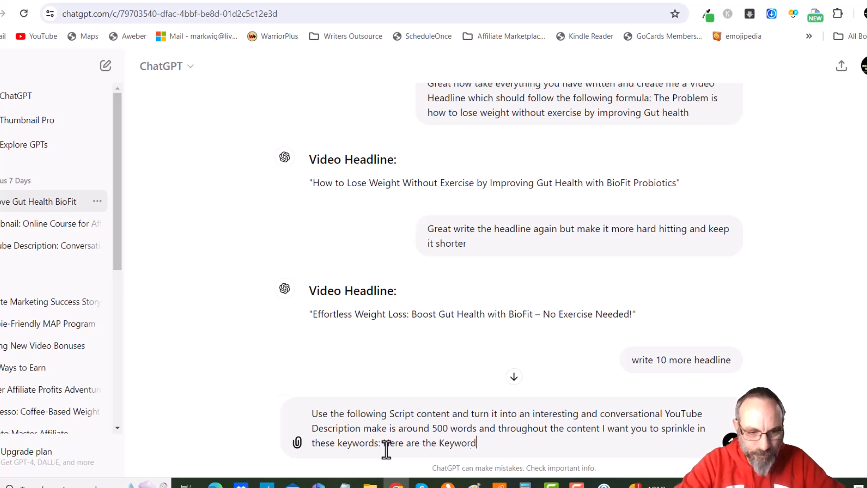
In the Google Doc, split the semicolon-separated keywords under Keywords onto separate lines
{"action": "left_click", "coordinate": [750, 1]}
{"action": "scroll", "coordinate": [407, 311], "scroll_direction": "up", "scroll_amount": 20}
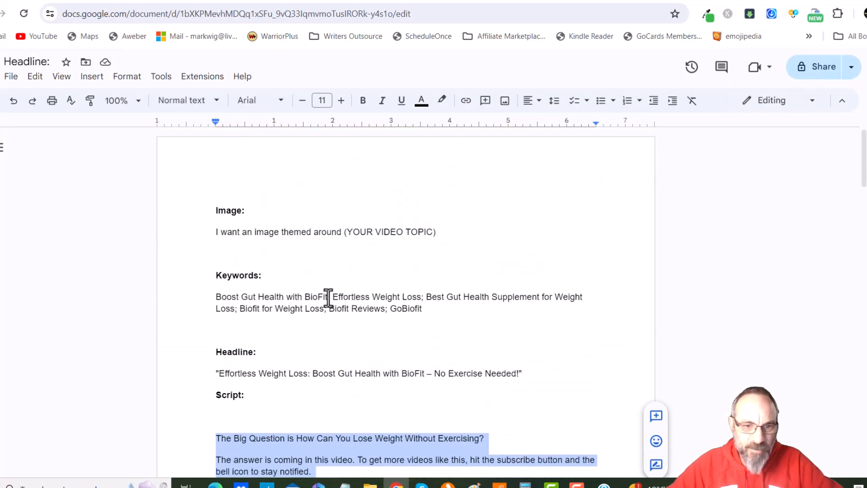
{"action": "left_click", "coordinate": [330, 298]}
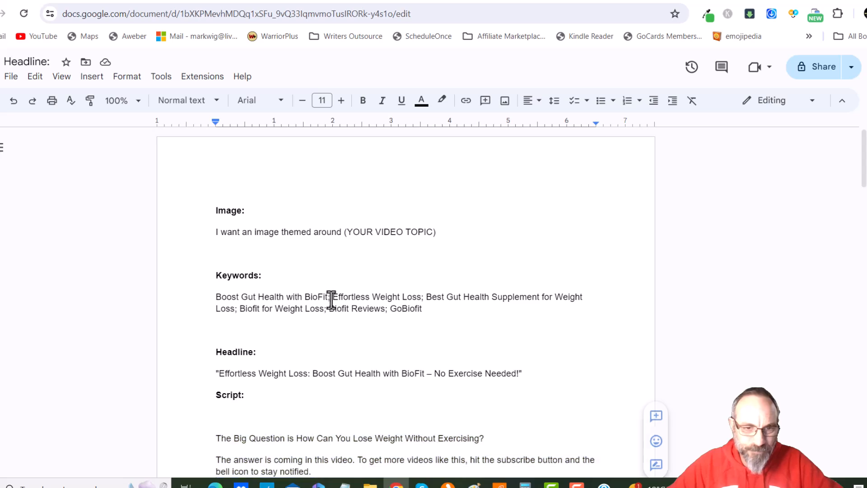
{"action": "key", "text": "BackSpace"}
{"action": "key", "text": "BackSpace"}
{"action": "key", "text": "Return"}
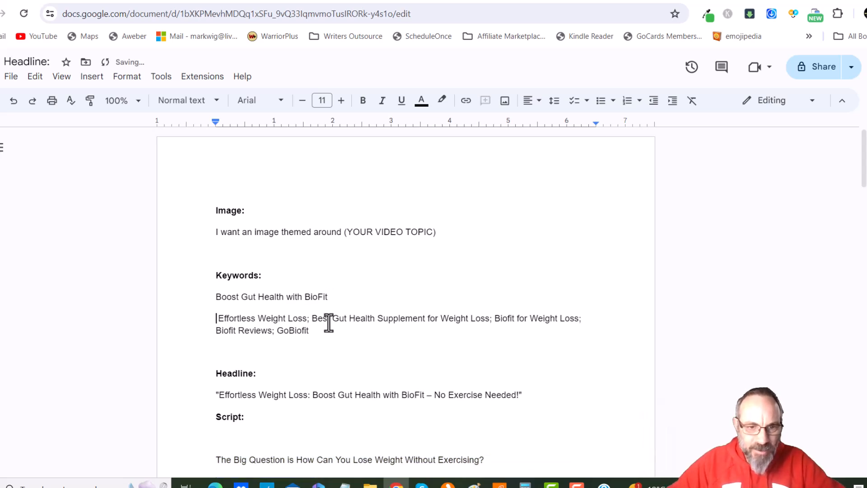
{"action": "left_click", "coordinate": [309, 319]}
{"action": "key", "text": "BackSpace"}
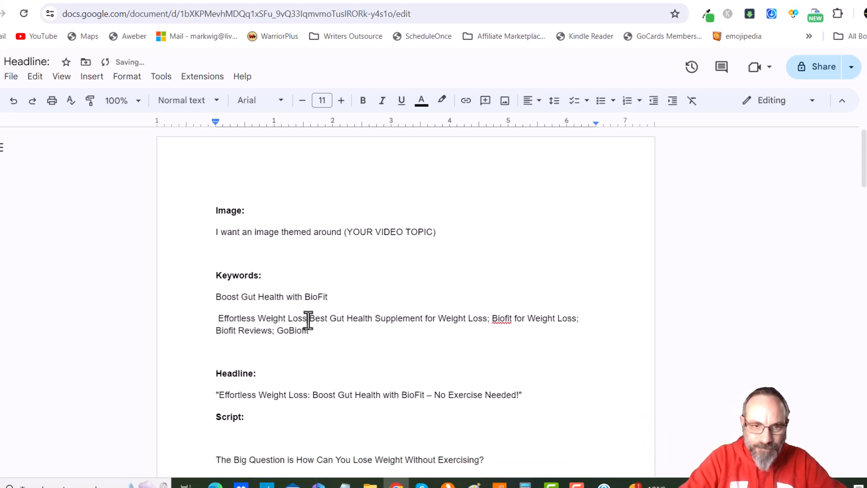
{"action": "key", "text": "Return"}
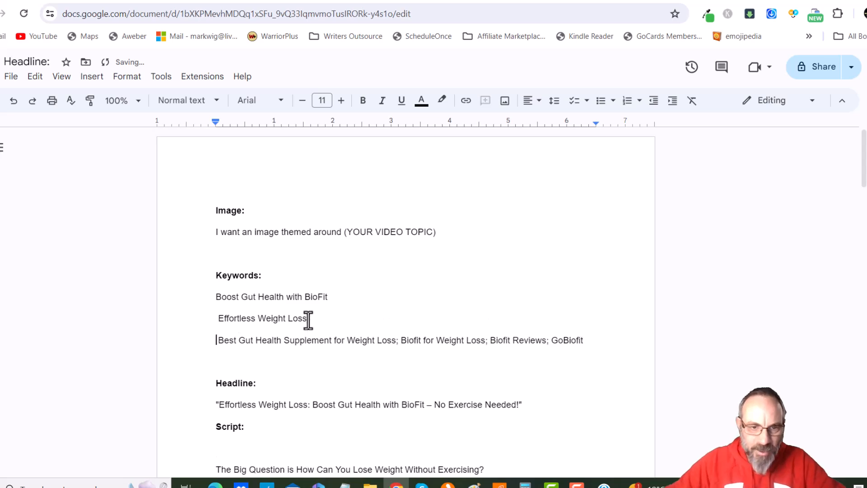
{"action": "left_click", "coordinate": [397, 344]}
{"action": "key", "text": "BackSpace"}
{"action": "key", "text": "Return"}
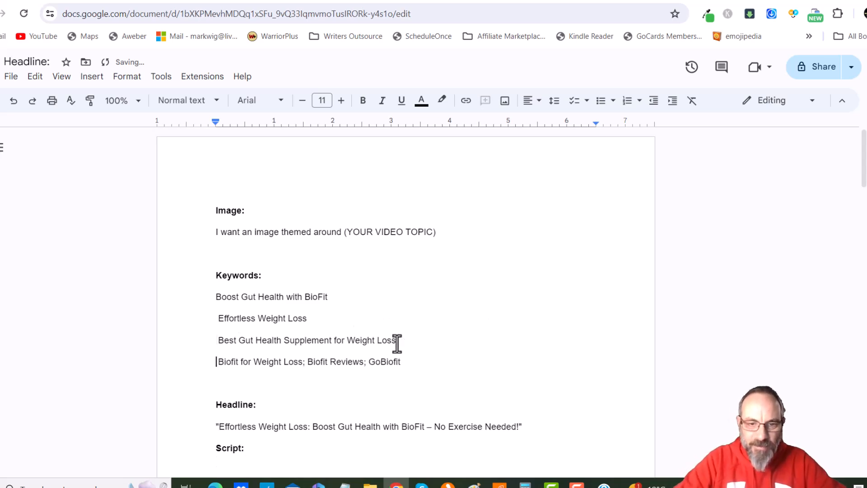
{"action": "left_click", "coordinate": [305, 364]}
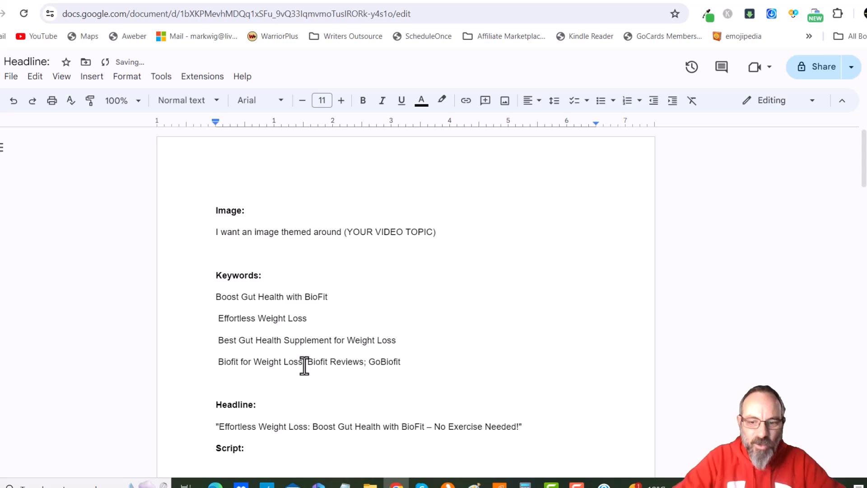
{"action": "key", "text": "BackSpace"}
{"action": "key", "text": "Return"}
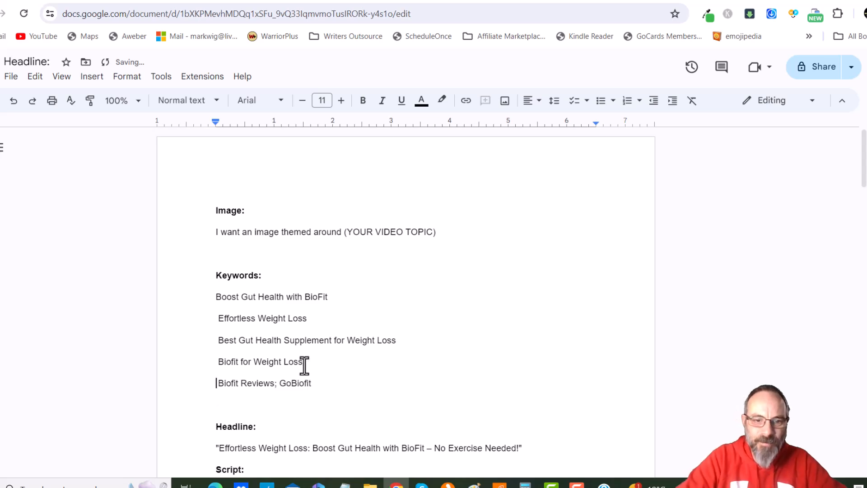
{"action": "left_click", "coordinate": [275, 385]}
{"action": "key", "text": "BackSpace"}
{"action": "key", "text": "Return"}
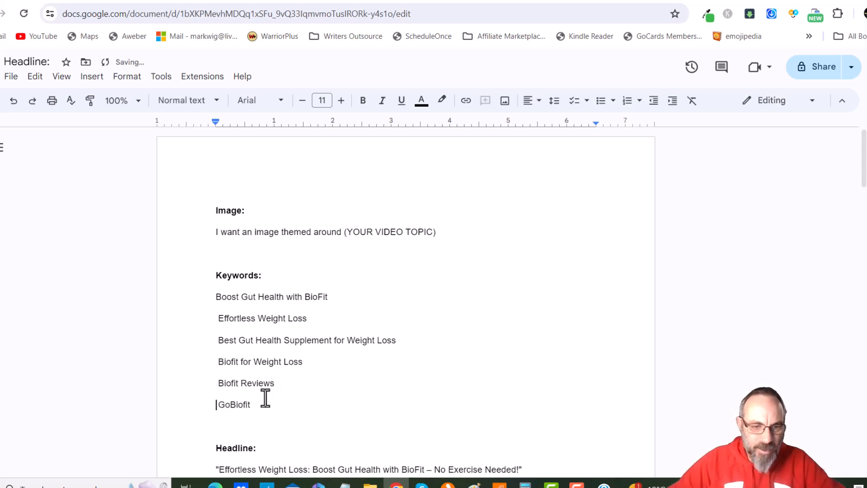
Select the keyword list and paste it at the end of the ChatGPT prompt
{"action": "left_click_drag", "start_coordinate": [248, 400], "coordinate": [218, 307]}
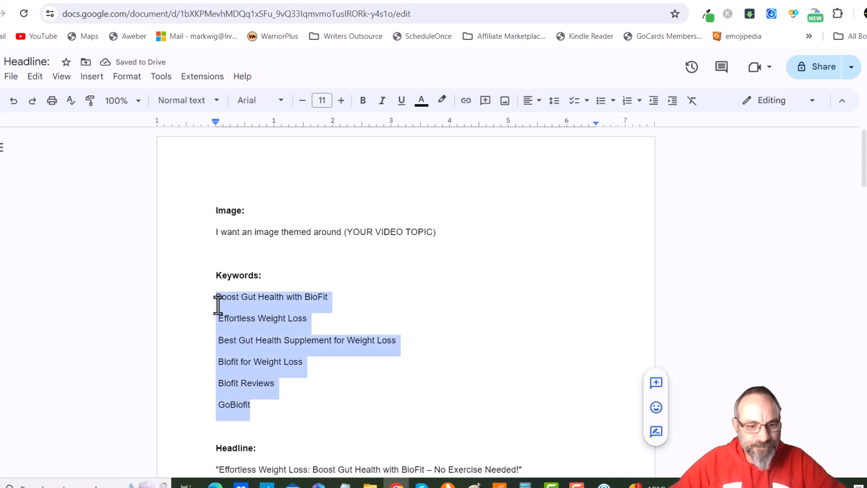
{"action": "left_click", "coordinate": [679, 4]}
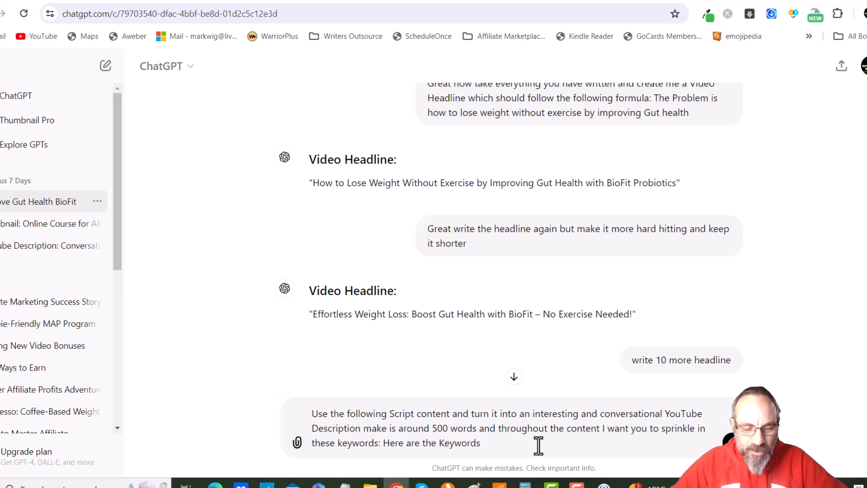
{"action": "type", "text": "Boost Gut Health with BioFit  Effortless Weight Loss  Best Gut Health Supplement for Weight Loss  Biofit for Weight Loss  Biofit Reviews  GoBiofit"}
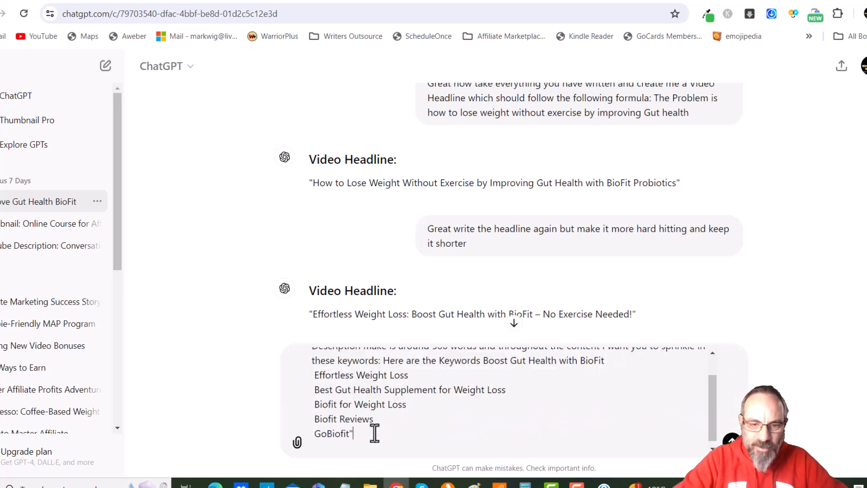
Wrap the keyword list in the ChatGPT prompt in quotation marks and start a new line reading "Here's the content to use:"
{"action": "scroll", "coordinate": [434, 425], "scroll_direction": "up", "scroll_amount": 2}
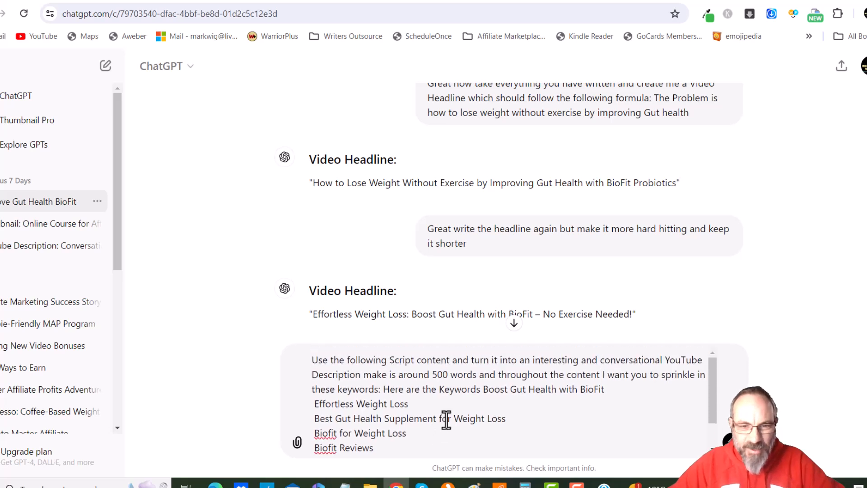
{"action": "left_click", "coordinate": [484, 389]}
{"action": "type", "text": "\""}
{"action": "scroll", "coordinate": [465, 405], "scroll_direction": "down", "scroll_amount": 2}
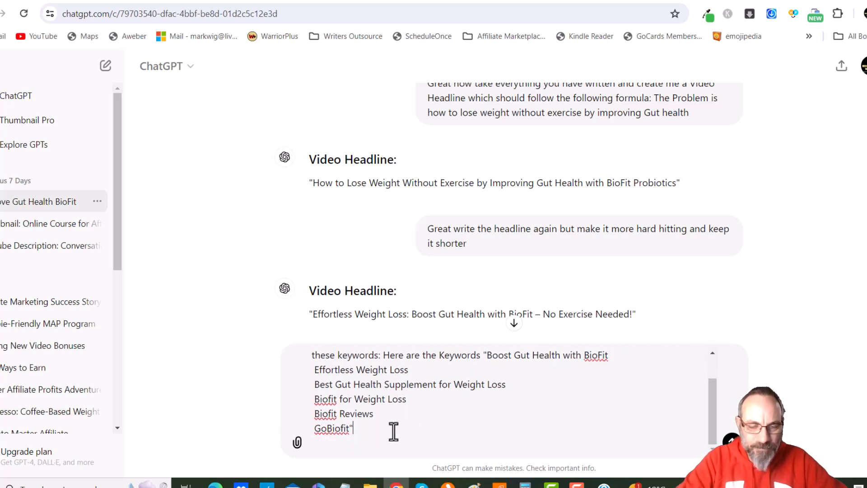
{"action": "key", "text": "shift+Return"}
{"action": "key", "text": "shift+Return"}
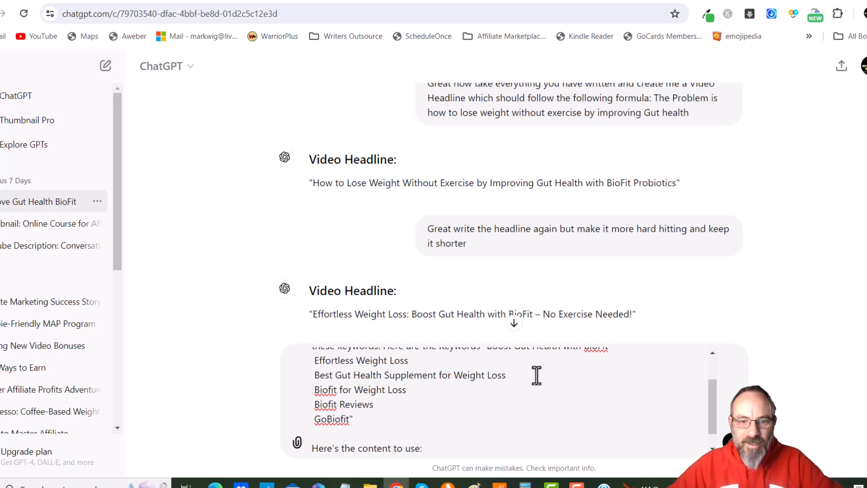
Copy the video script from the Google Doc, paste it at the end of the ChatGPT prompt, and submit it
{"action": "left_click", "coordinate": [753, 4]}
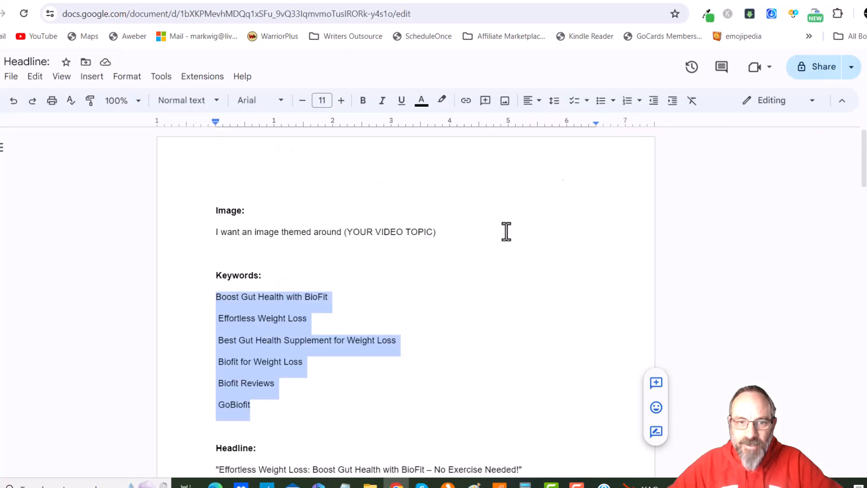
{"action": "scroll", "coordinate": [365, 327], "scroll_direction": "down", "scroll_amount": 8}
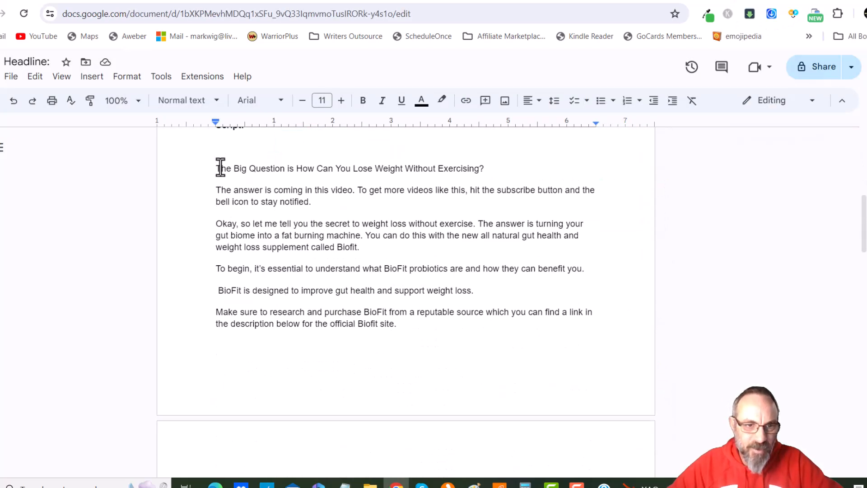
{"action": "left_click_drag", "start_coordinate": [216, 170], "coordinate": [477, 424]}
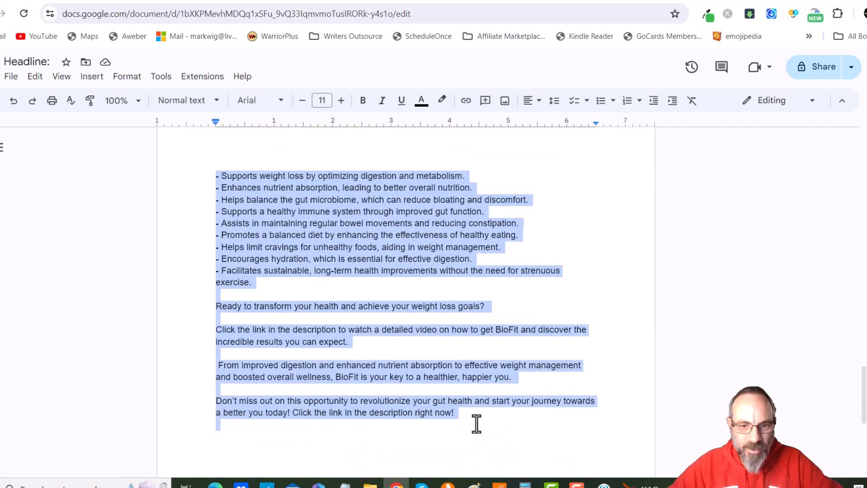
{"action": "left_click", "coordinate": [684, 1]}
{"action": "left_click", "coordinate": [452, 451]}
{"action": "key", "text": "ctrl+v"}
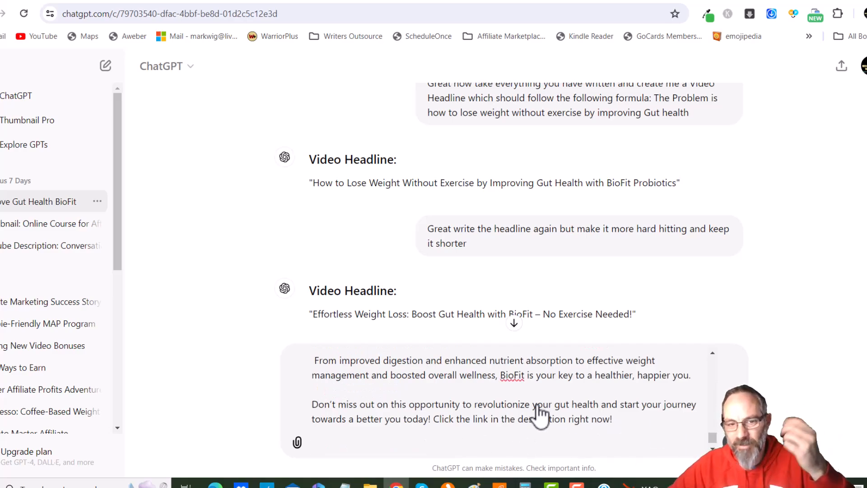
{"action": "key", "text": "Return"}
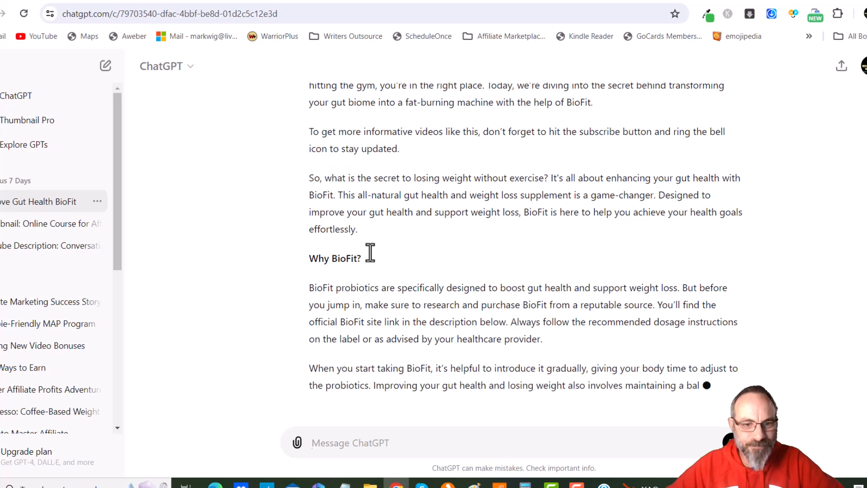
Copy ChatGPT's generated YouTube description body and paste it into the YouTube Studio description below the affiliate link
{"action": "left_click_drag", "start_coordinate": [420, 178], "coordinate": [406, 176]}
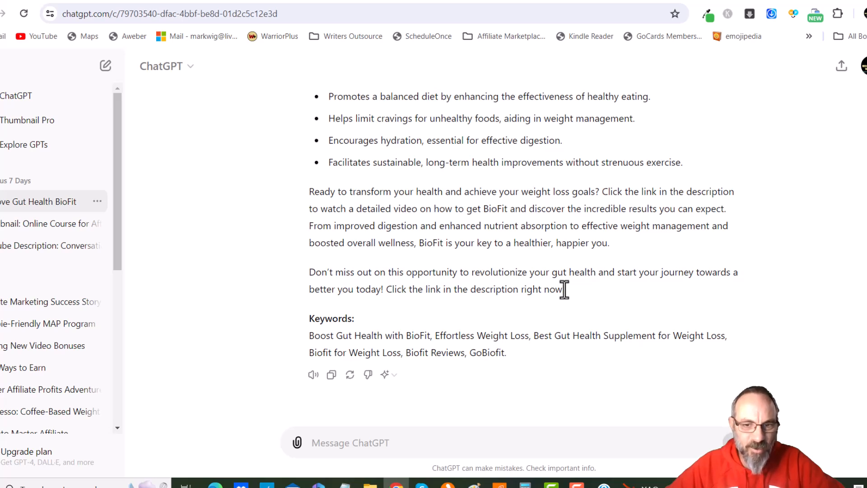
{"action": "left_click_drag", "start_coordinate": [564, 290], "coordinate": [320, 195]}
{"action": "scroll", "coordinate": [356, 191], "scroll_direction": "up", "scroll_amount": 1}
{"action": "scroll", "coordinate": [357, 192], "scroll_direction": "up", "scroll_amount": 10}
{"action": "scroll", "coordinate": [321, 221], "scroll_direction": "up", "scroll_amount": 6}
{"action": "scroll", "coordinate": [310, 224], "scroll_direction": "up", "scroll_amount": 3}
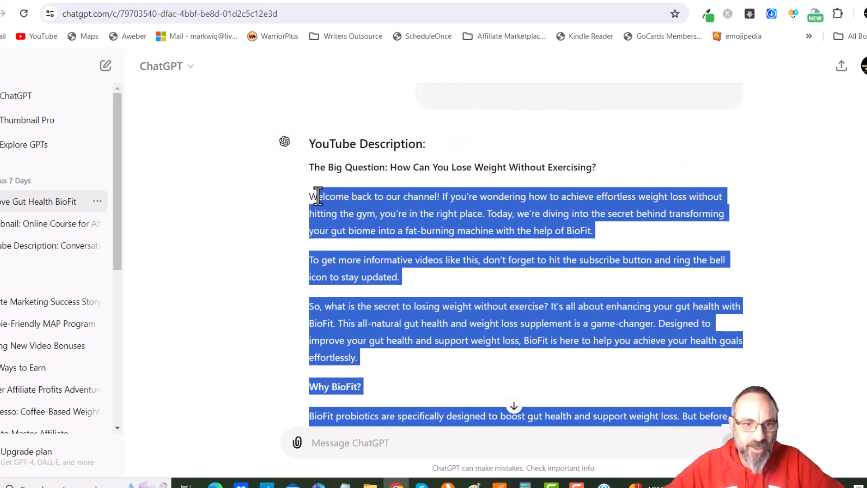
{"action": "left_click", "coordinate": [469, 265]}
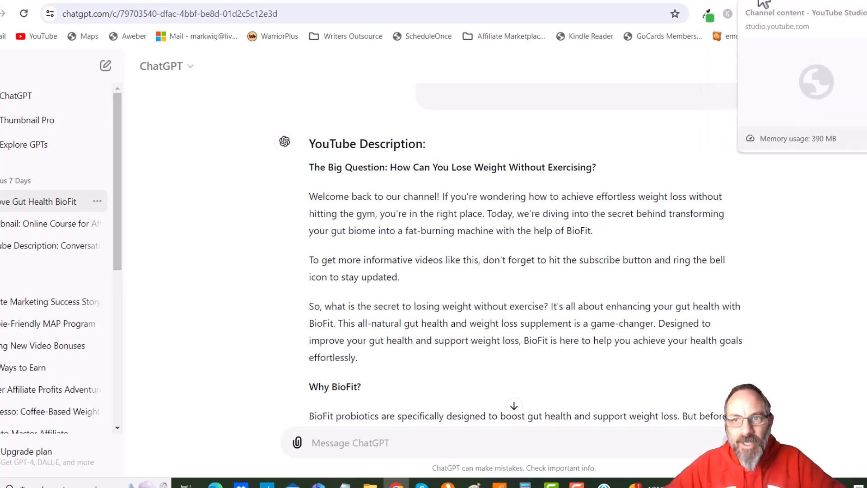
{"action": "left_click", "coordinate": [761, 1]}
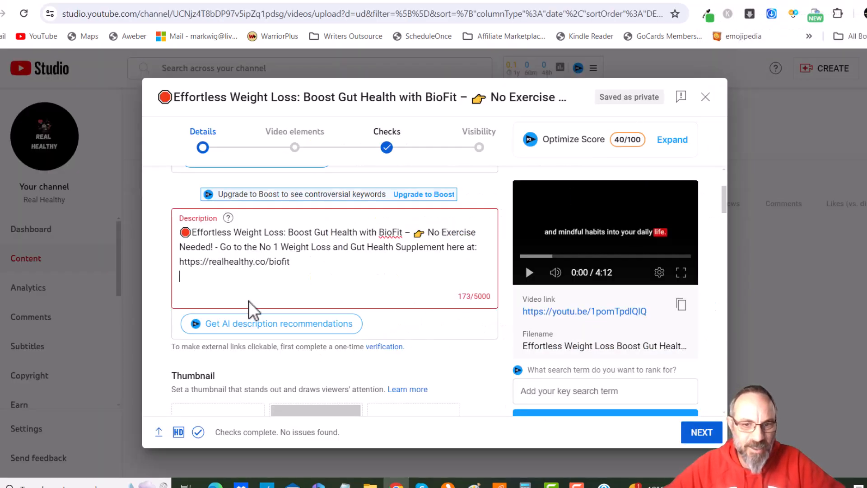
{"action": "key", "text": "ctrl+v"}
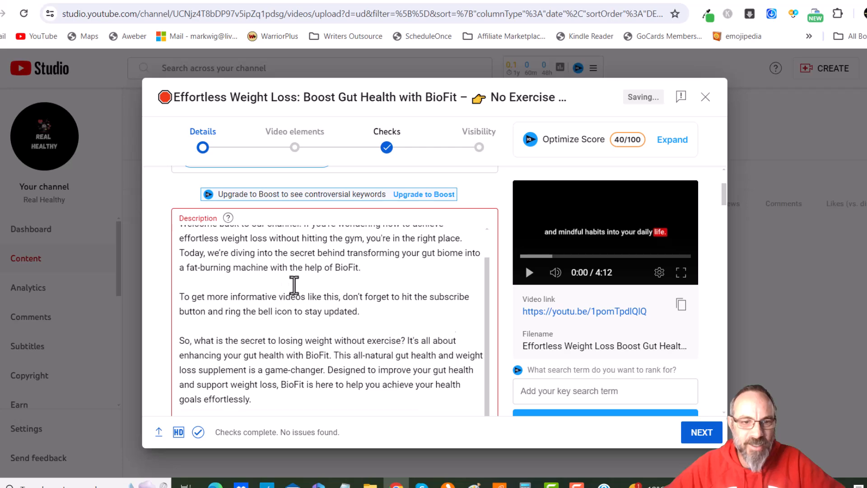
Scroll through the pasted text in the description field to review it
{"action": "scroll", "coordinate": [289, 286], "scroll_direction": "down", "scroll_amount": 4}
{"action": "scroll", "coordinate": [297, 286], "scroll_direction": "down", "scroll_amount": 5}
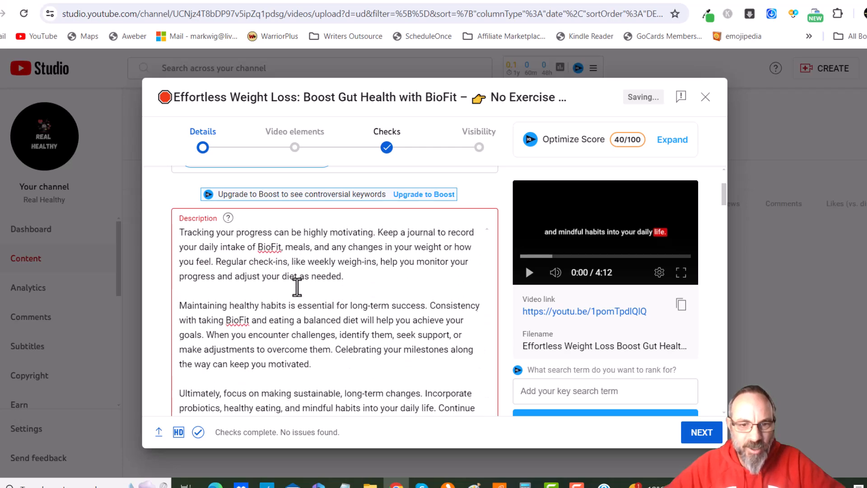
{"action": "scroll", "coordinate": [297, 286], "scroll_direction": "down", "scroll_amount": 3}
{"action": "scroll", "coordinate": [528, 316], "scroll_direction": "down", "scroll_amount": 7}
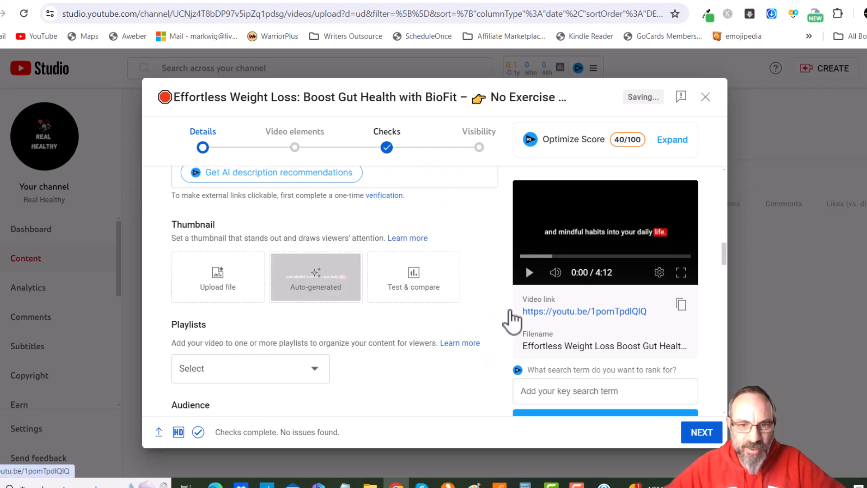
{"action": "scroll", "coordinate": [471, 314], "scroll_direction": "up", "scroll_amount": 3}
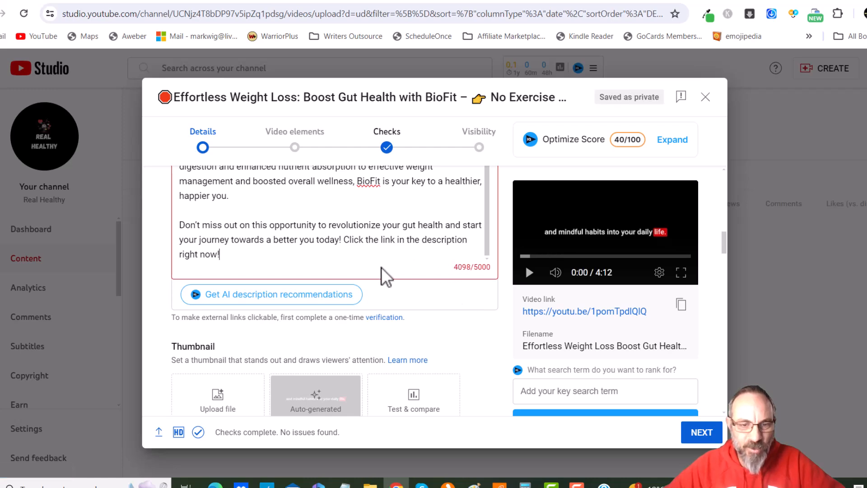
{"action": "scroll", "coordinate": [401, 246], "scroll_direction": "up", "scroll_amount": 3}
{"action": "scroll", "coordinate": [333, 294], "scroll_direction": "up", "scroll_amount": 3}
{"action": "scroll", "coordinate": [305, 281], "scroll_direction": "up", "scroll_amount": 8}
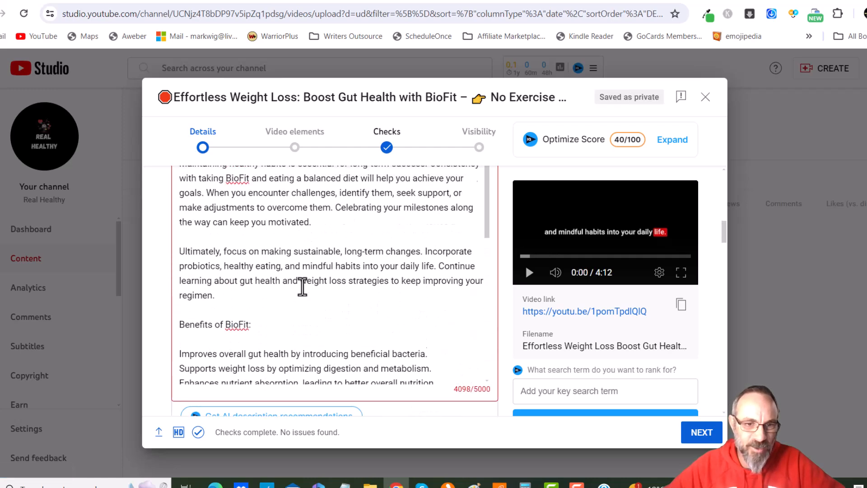
{"action": "scroll", "coordinate": [299, 288], "scroll_direction": "up", "scroll_amount": 5}
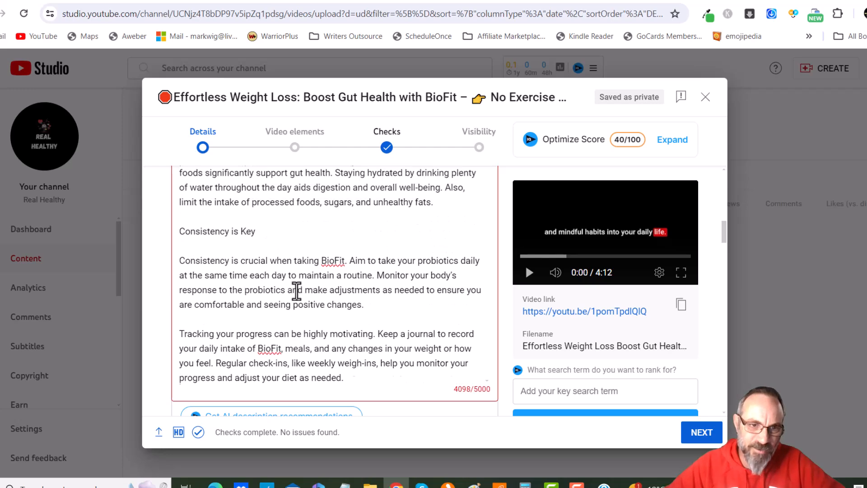
{"action": "scroll", "coordinate": [297, 290], "scroll_direction": "up", "scroll_amount": 6}
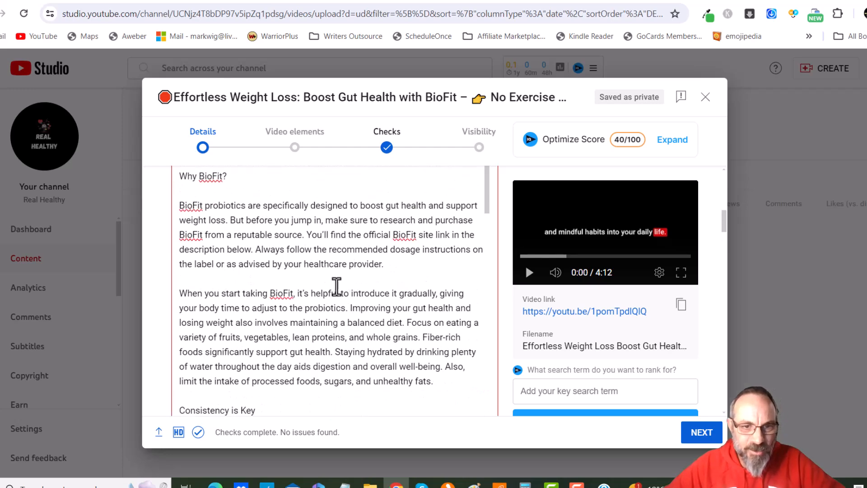
{"action": "scroll", "coordinate": [319, 286], "scroll_direction": "up", "scroll_amount": 5}
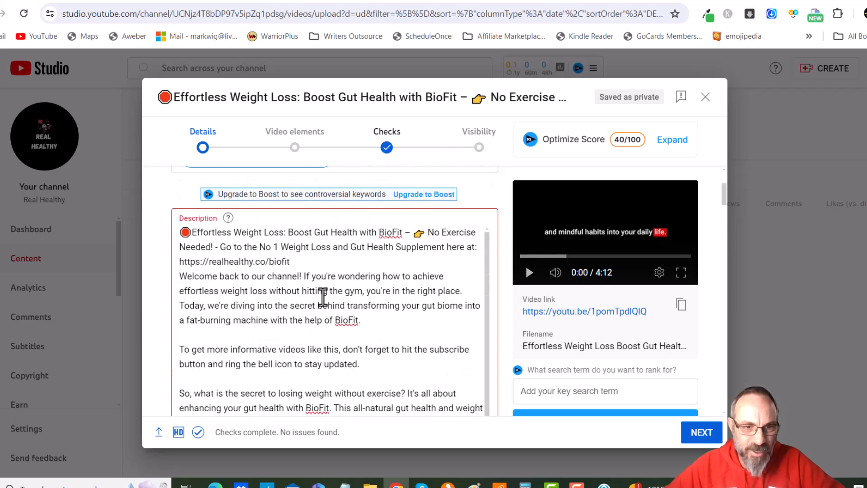
Break the description's opening into shorter paragraphs and delete the closing sentence "Click the link in the description right now!"
{"action": "left_click", "coordinate": [301, 265]}
{"action": "key", "text": "Return"}
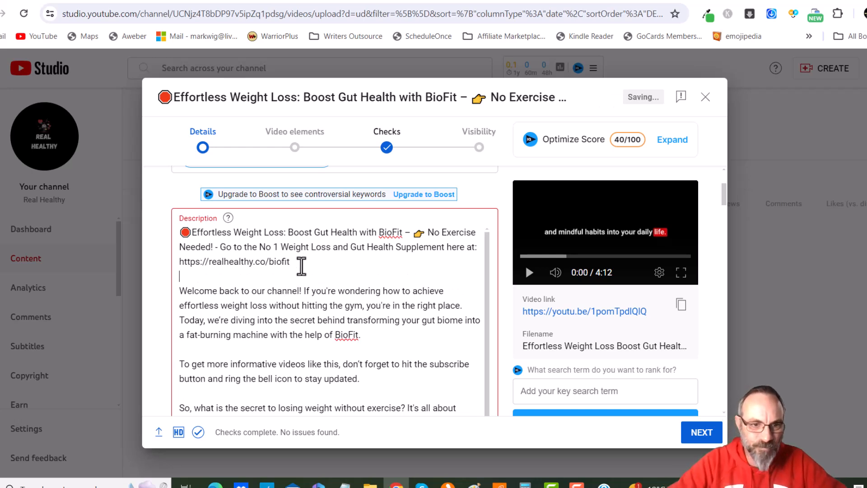
{"action": "left_click", "coordinate": [181, 320]}
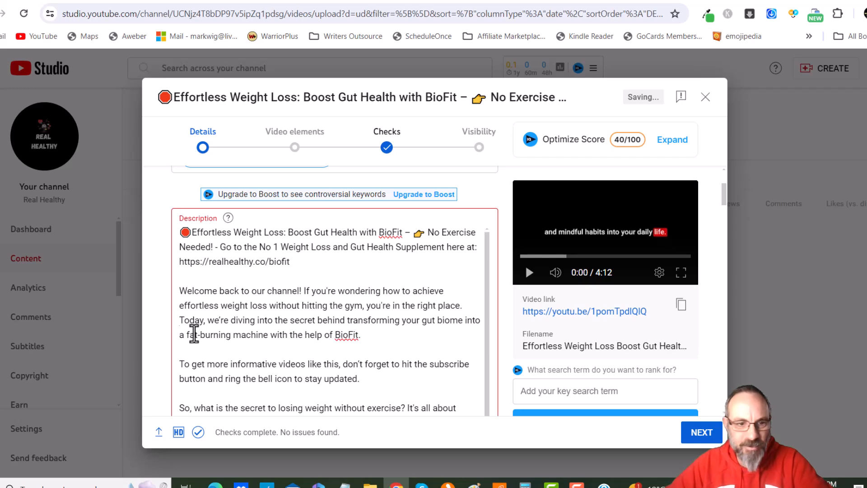
{"action": "key", "text": "Return"}
{"action": "scroll", "coordinate": [254, 316], "scroll_direction": "down", "scroll_amount": 3}
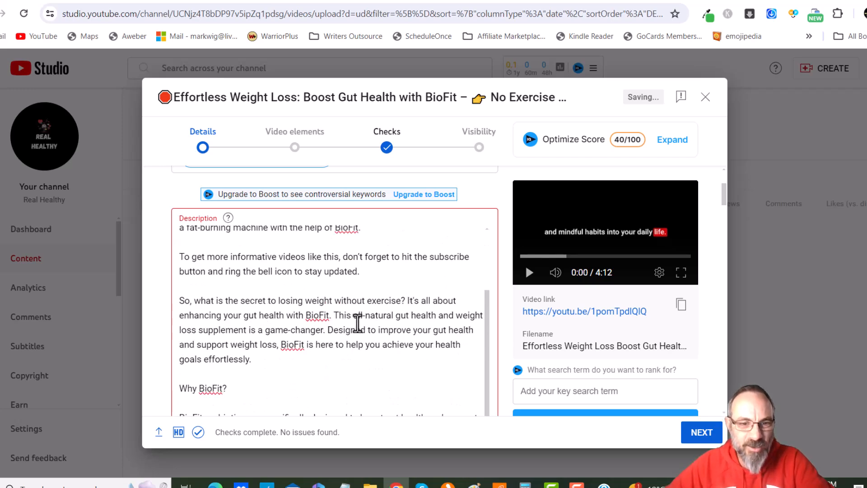
{"action": "left_click", "coordinate": [336, 316]}
{"action": "key", "text": "Return"}
{"action": "scroll", "coordinate": [335, 316], "scroll_direction": "down", "scroll_amount": 10}
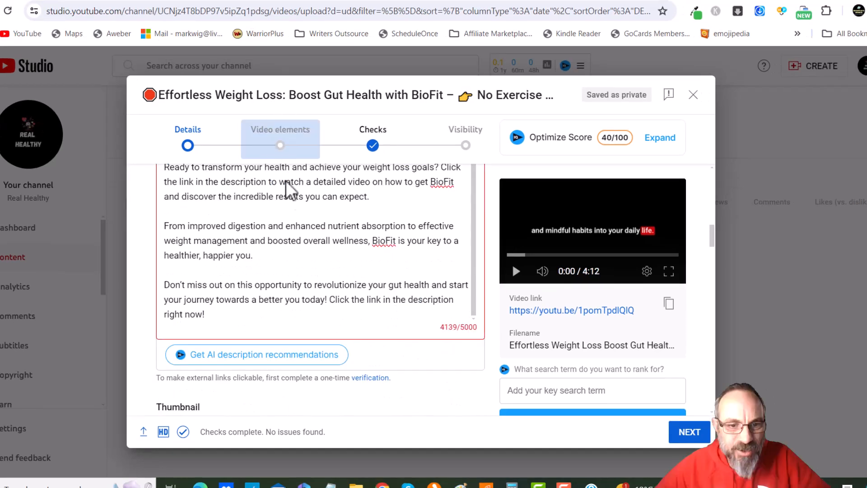
{"action": "left_click_drag", "start_coordinate": [329, 302], "coordinate": [416, 315]}
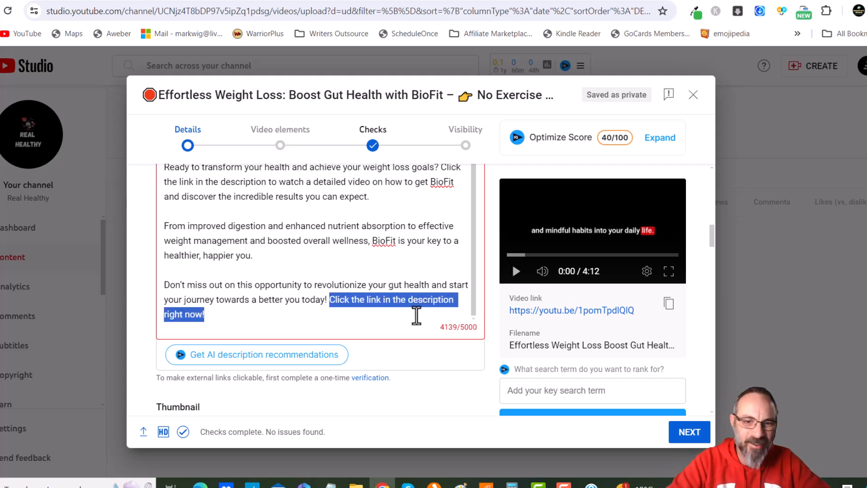
{"action": "key", "text": "BackSpace"}
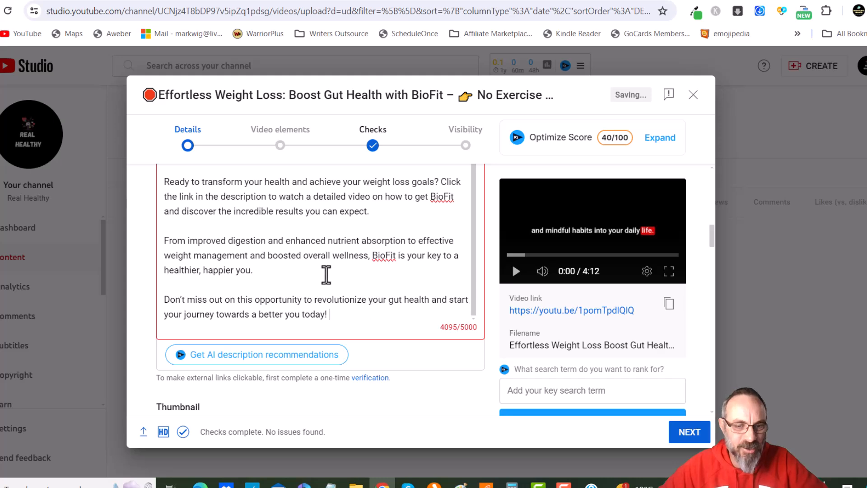
Copy the headline and affiliate link paragraph and paste it again at the end of the description after a blank line
{"action": "scroll", "coordinate": [332, 277], "scroll_direction": "up", "scroll_amount": 10}
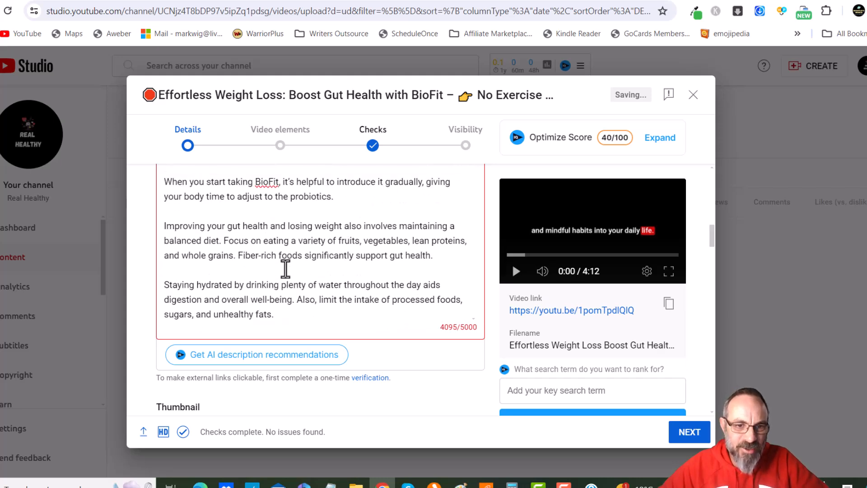
{"action": "scroll", "coordinate": [288, 267], "scroll_direction": "up", "scroll_amount": 10}
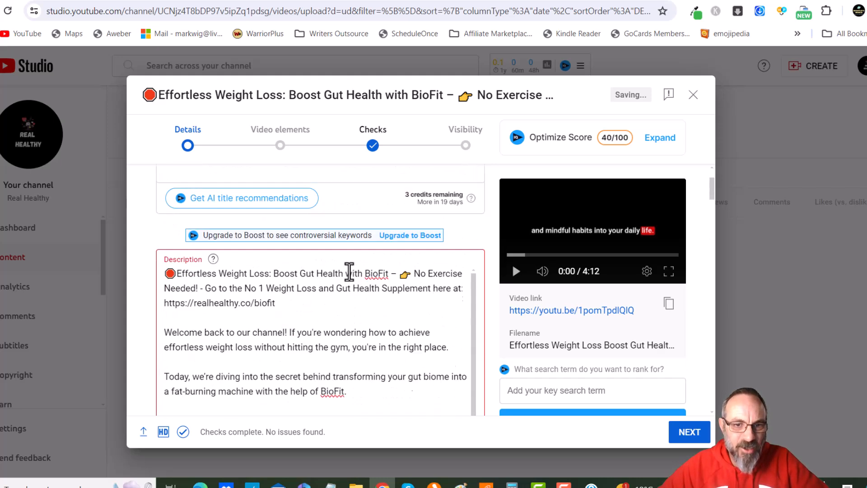
{"action": "triple_click", "coordinate": [330, 301]}
{"action": "scroll", "coordinate": [393, 324], "scroll_direction": "down", "scroll_amount": 6}
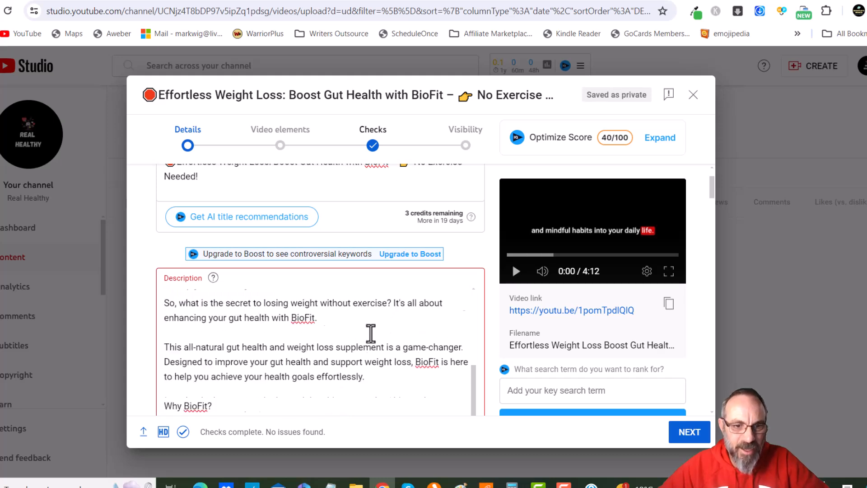
{"action": "scroll", "coordinate": [338, 331], "scroll_direction": "down", "scroll_amount": 6}
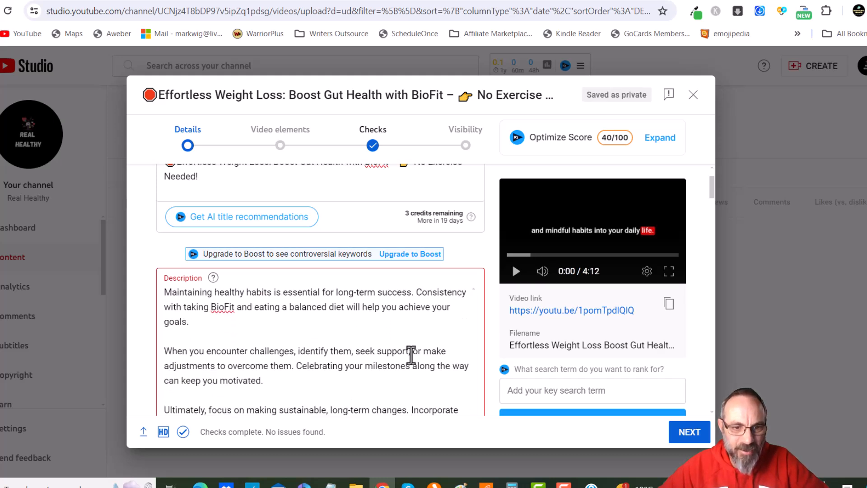
{"action": "scroll", "coordinate": [407, 358], "scroll_direction": "down", "scroll_amount": 2}
{"action": "scroll", "coordinate": [498, 343], "scroll_direction": "down", "scroll_amount": 9}
{"action": "scroll", "coordinate": [499, 342], "scroll_direction": "up", "scroll_amount": 5}
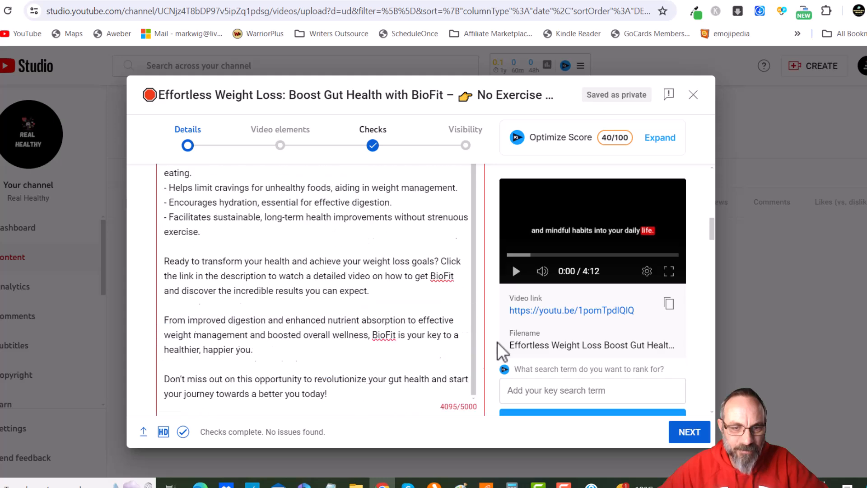
{"action": "scroll", "coordinate": [498, 343], "scroll_direction": "down", "scroll_amount": 6}
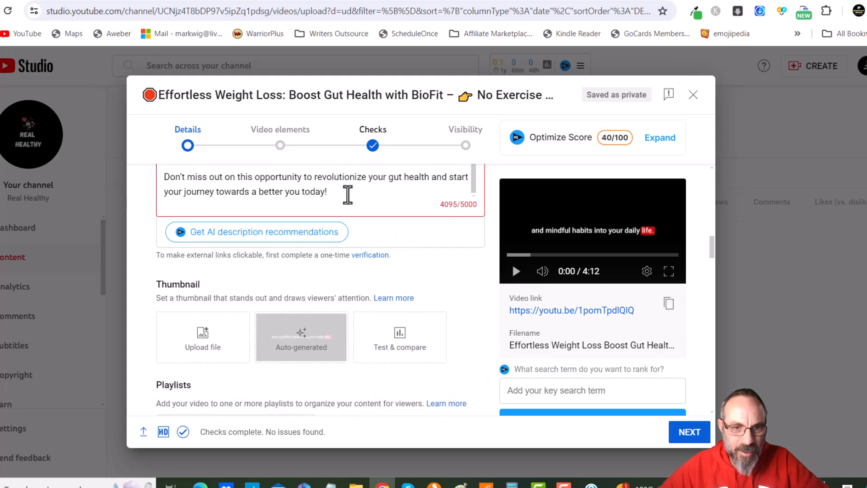
{"action": "key", "text": "Return"}
{"action": "key", "text": "Return"}
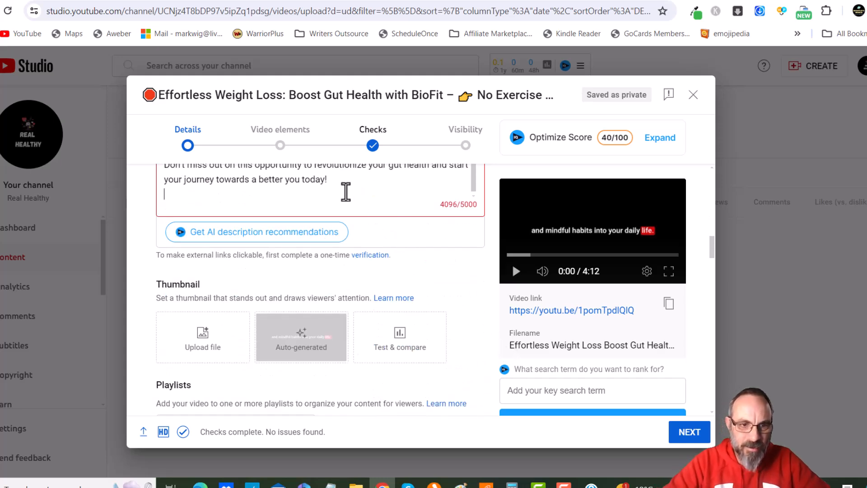
{"action": "key", "text": "ctrl+v"}
{"action": "scroll", "coordinate": [354, 189], "scroll_direction": "down", "scroll_amount": 1}
{"action": "scroll", "coordinate": [449, 313], "scroll_direction": "up", "scroll_amount": 6}
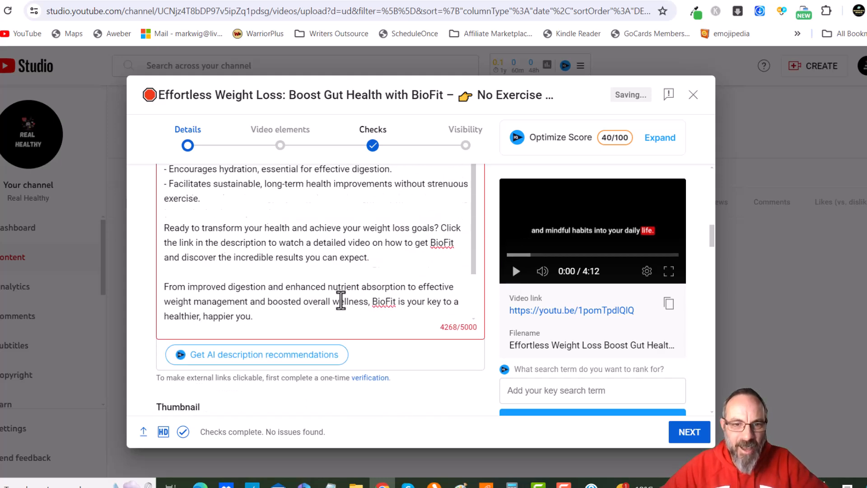
{"action": "scroll", "coordinate": [348, 275], "scroll_direction": "down", "scroll_amount": 3}
{"action": "scroll", "coordinate": [437, 325], "scroll_direction": "down", "scroll_amount": 4}
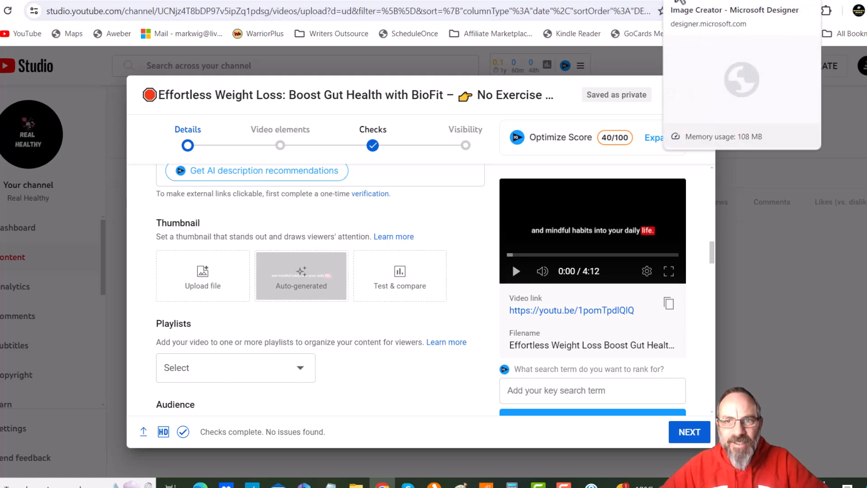
Switch to Microsoft Designer and download the generated image of a cartoon stomach drawn on a belly
{"action": "left_click", "coordinate": [680, 2]}
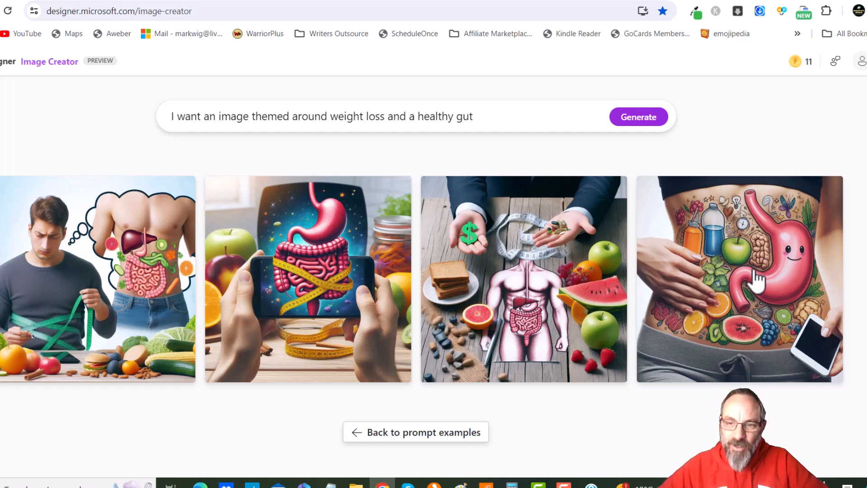
{"action": "left_click", "coordinate": [754, 283]}
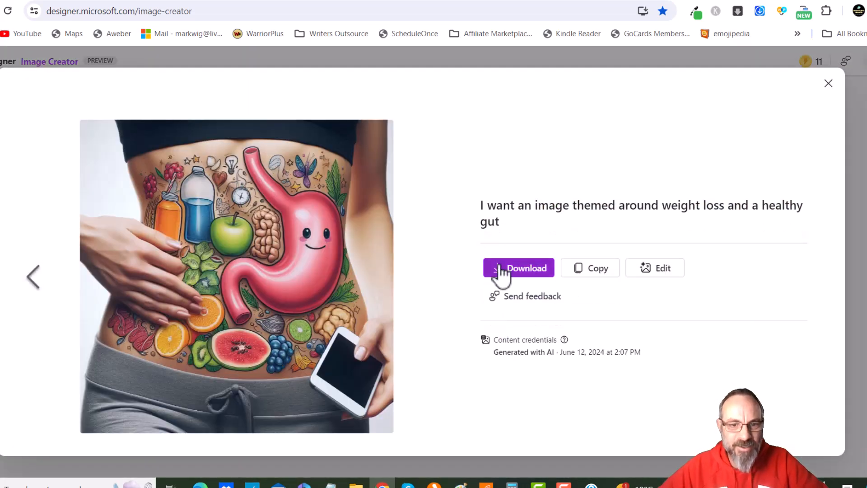
{"action": "left_click", "coordinate": [500, 269]}
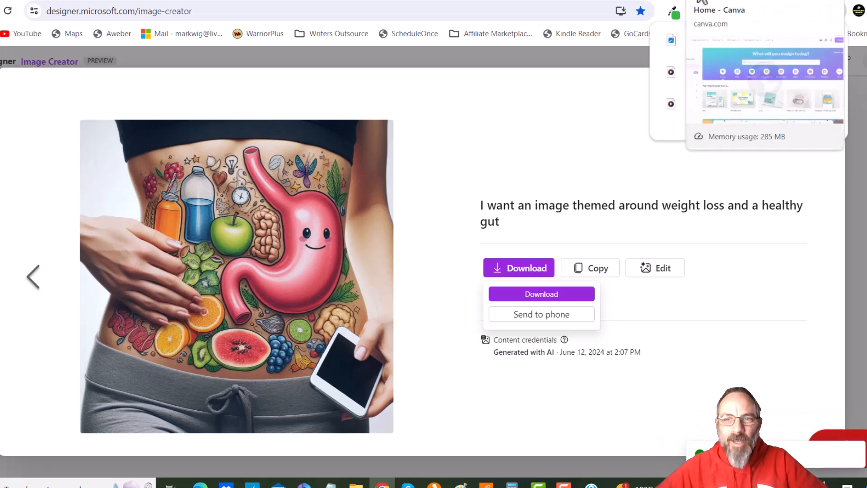
Switch to Canva and start a new YouTube Thumbnail design at 1280 × 720 px
{"action": "left_click", "coordinate": [678, 1]}
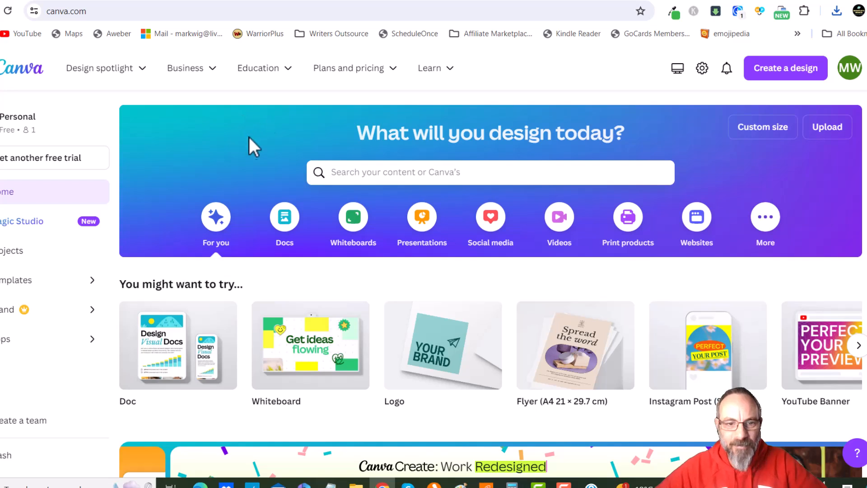
{"action": "left_click", "coordinate": [781, 72]}
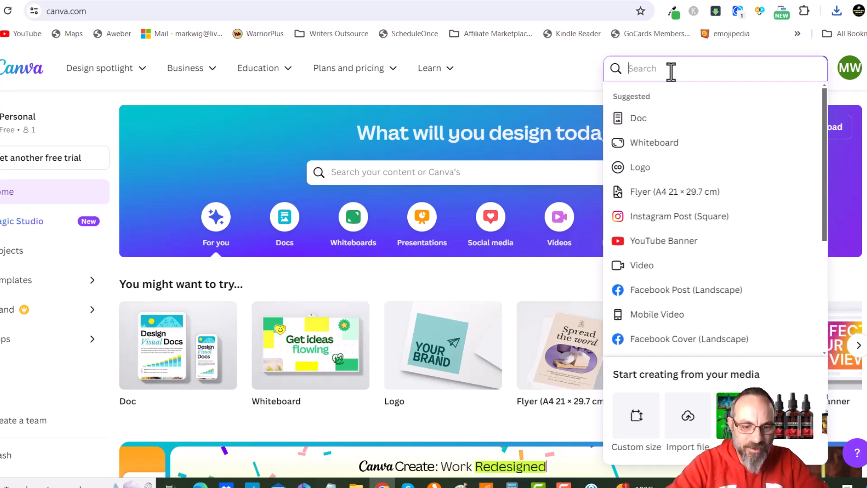
{"action": "type", "text": "YouTube Thumb"}
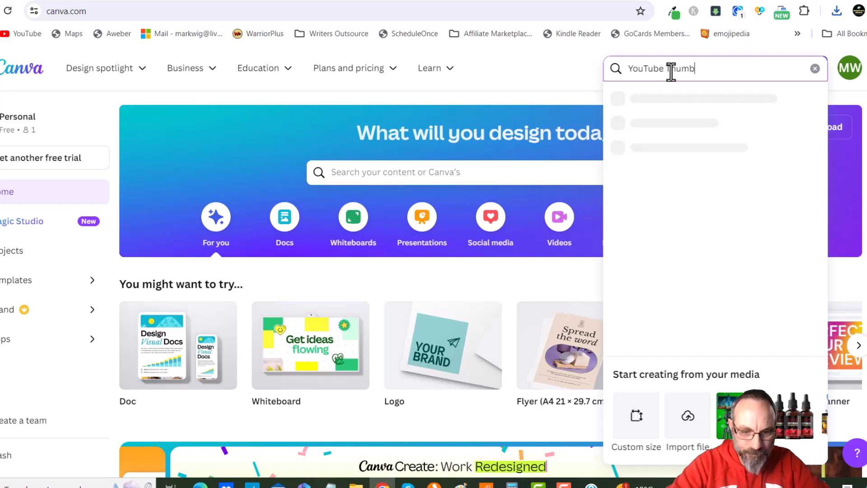
{"action": "type", "text": "nail"}
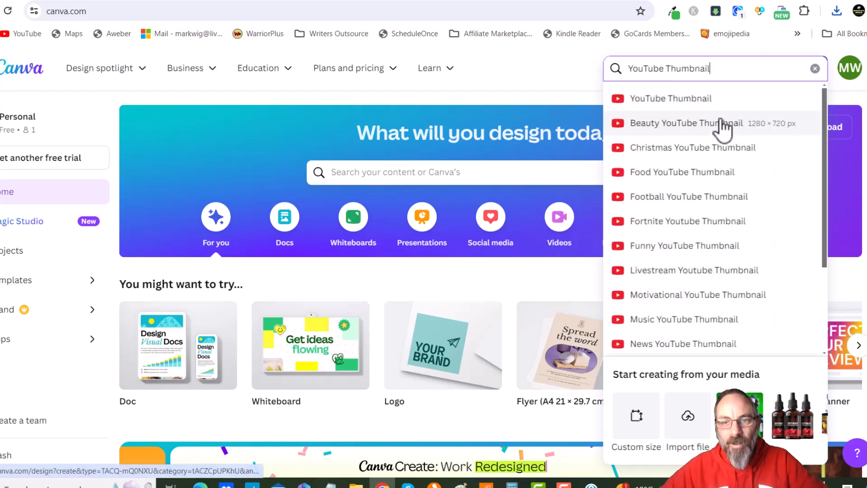
{"action": "left_click", "coordinate": [684, 98]}
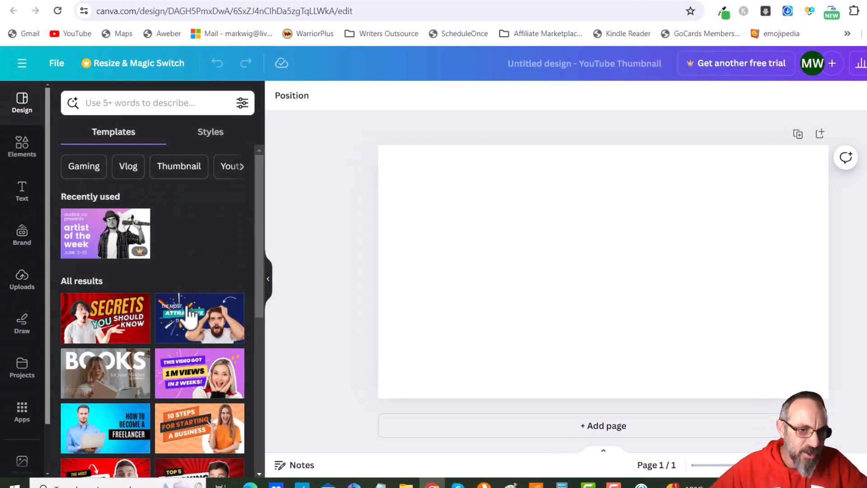
Apply the Blue Gradient Modern Freelancer YouTube Thumbnail template to the design
{"action": "scroll", "coordinate": [211, 344], "scroll_direction": "down", "scroll_amount": 3}
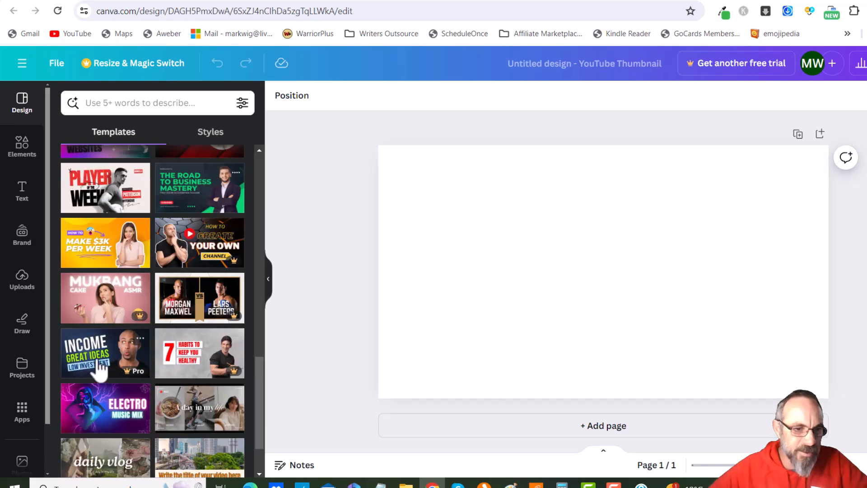
{"action": "scroll", "coordinate": [96, 353], "scroll_direction": "up", "scroll_amount": 10}
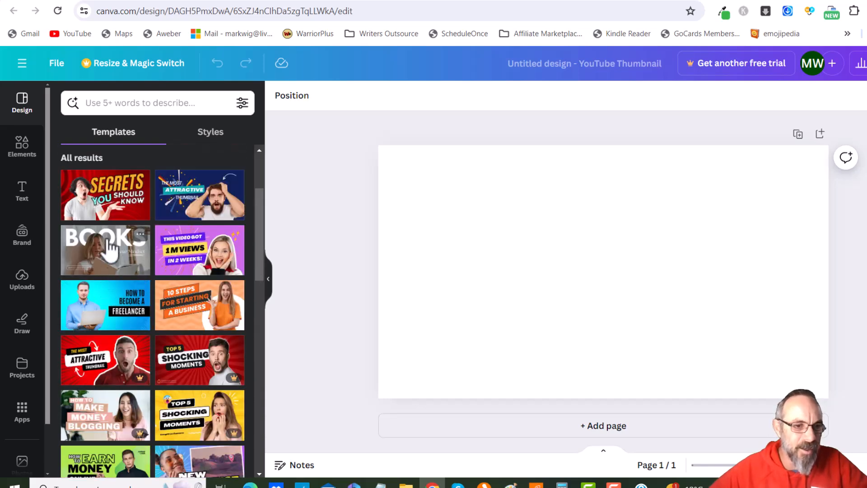
{"action": "left_click", "coordinate": [109, 314]}
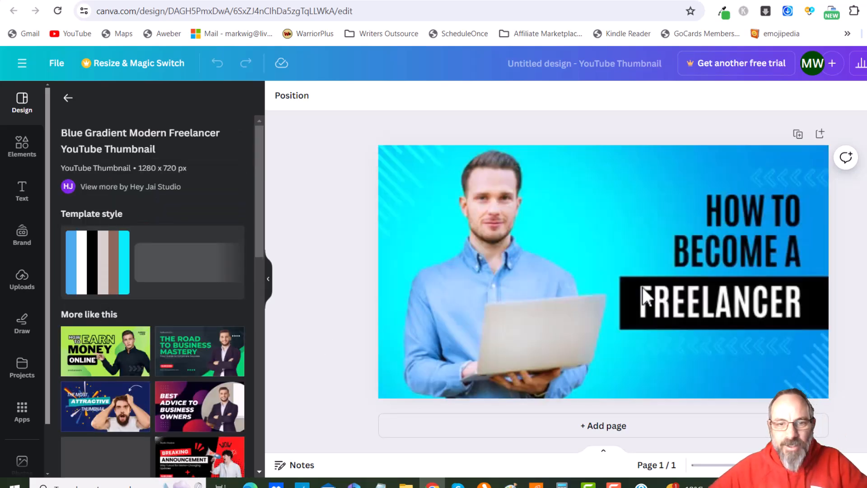
Delete the photo of the man holding a laptop from the template
{"action": "left_click", "coordinate": [529, 266]}
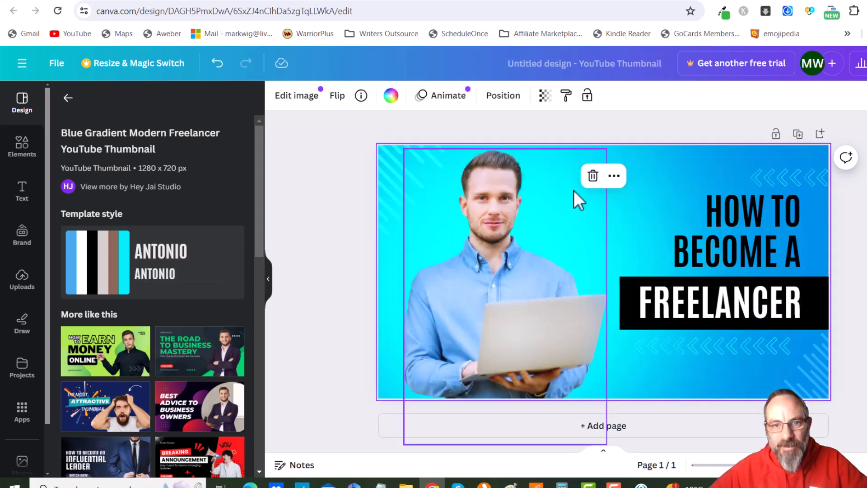
{"action": "left_click", "coordinate": [502, 253]}
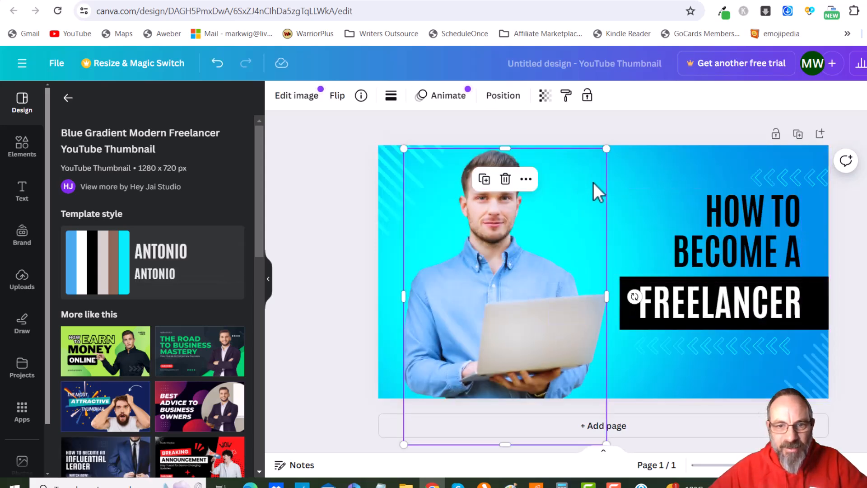
{"action": "left_click", "coordinate": [505, 180]}
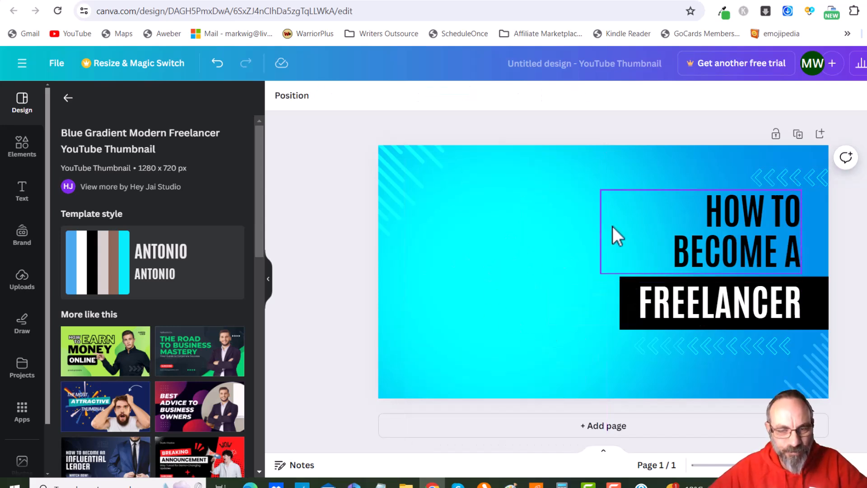
Upload the Designer (1) image from the Downloads folder into Canva
{"action": "left_click", "coordinate": [25, 284]}
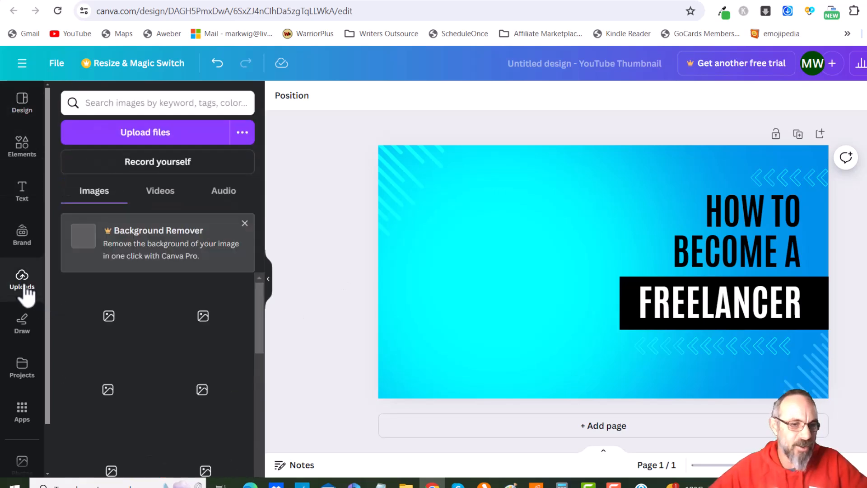
{"action": "left_click", "coordinate": [143, 133]}
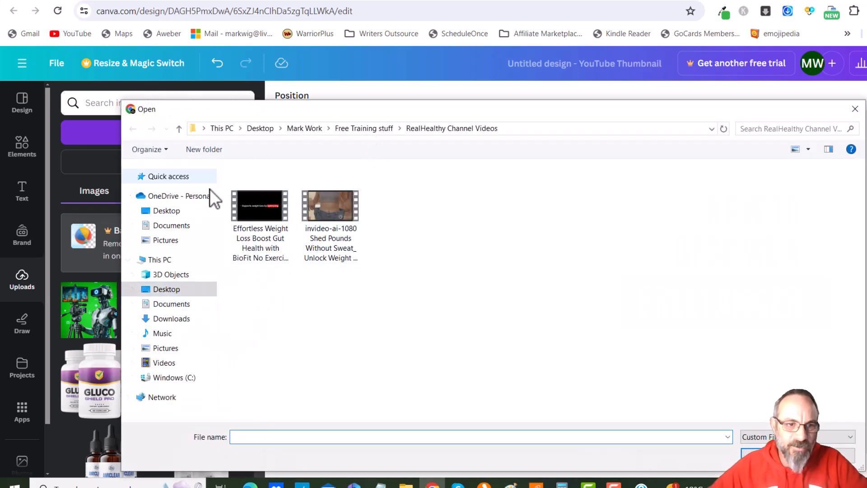
{"action": "left_click", "coordinate": [171, 319]}
{"action": "left_click", "coordinate": [256, 202]}
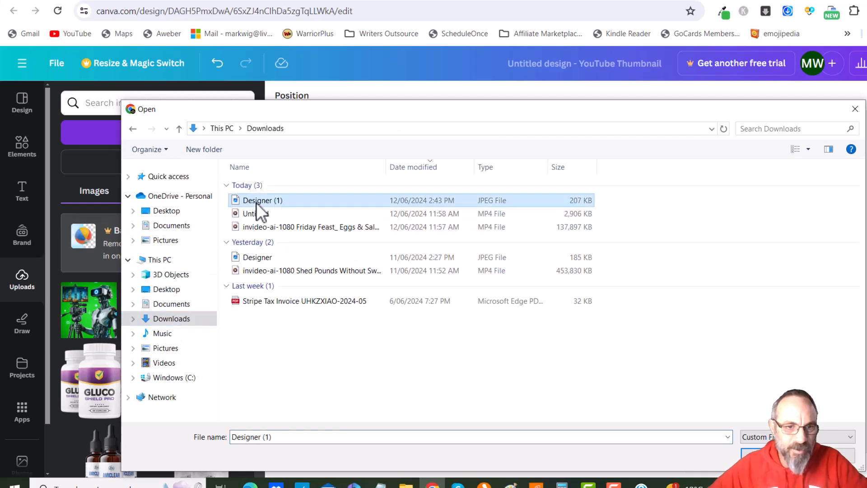
{"action": "double_click", "coordinate": [256, 203]}
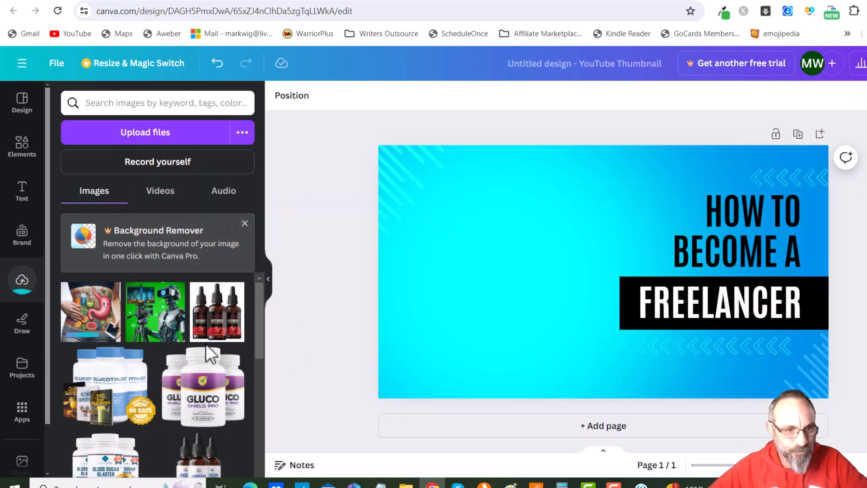
Add the uploaded gut image to the thumbnail and enlarge it to fill the left part of the canvas
{"action": "left_click", "coordinate": [93, 321]}
{"action": "left_click_drag", "start_coordinate": [558, 288], "coordinate": [438, 243]}
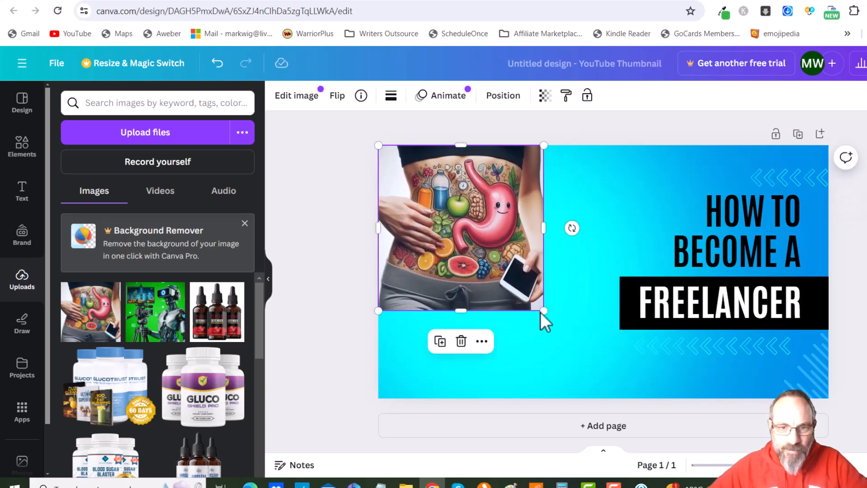
{"action": "left_click_drag", "start_coordinate": [544, 312], "coordinate": [615, 411]}
{"action": "left_click_drag", "start_coordinate": [541, 371], "coordinate": [541, 371]}
{"action": "left_click", "coordinate": [355, 291]}
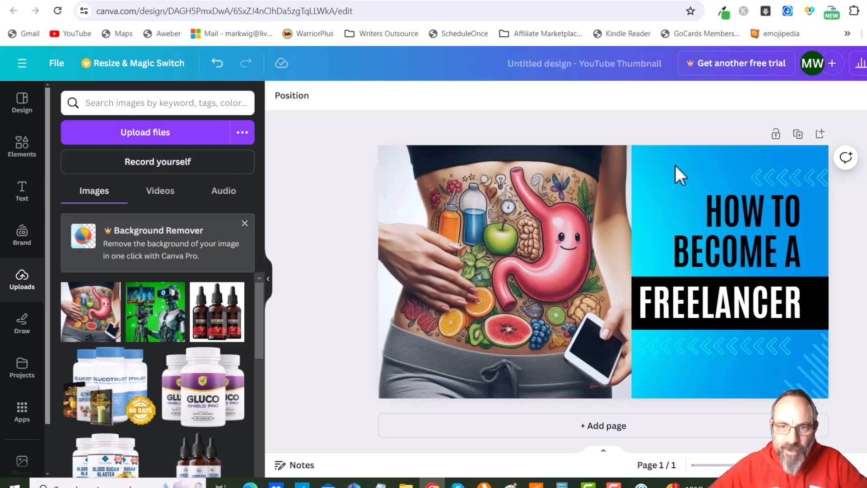
Recolour the thumbnail background with a light grey sampled from the gut image using the eyedropper, #D5D8DD
{"action": "left_click", "coordinate": [687, 188]}
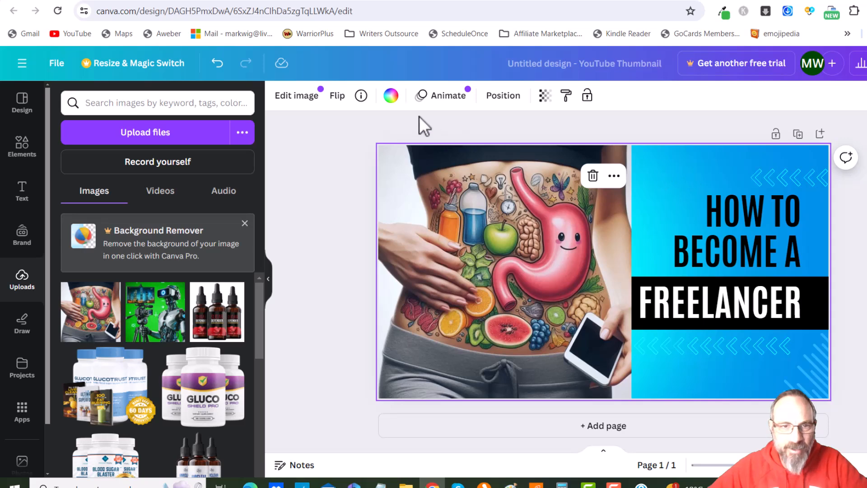
{"action": "left_click", "coordinate": [391, 96]}
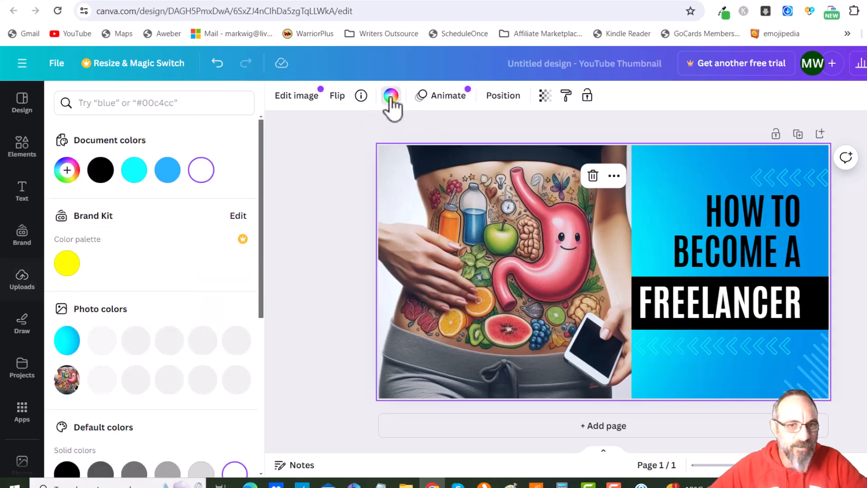
{"action": "left_click", "coordinate": [69, 171]}
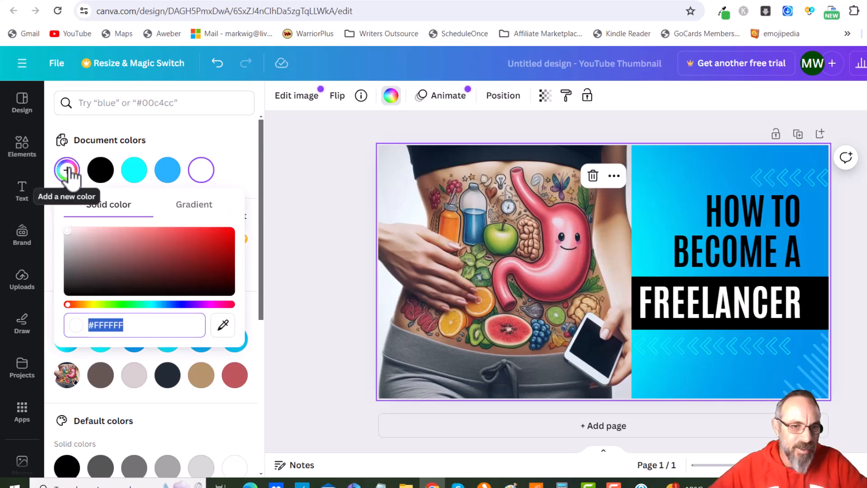
{"action": "left_click", "coordinate": [223, 325]}
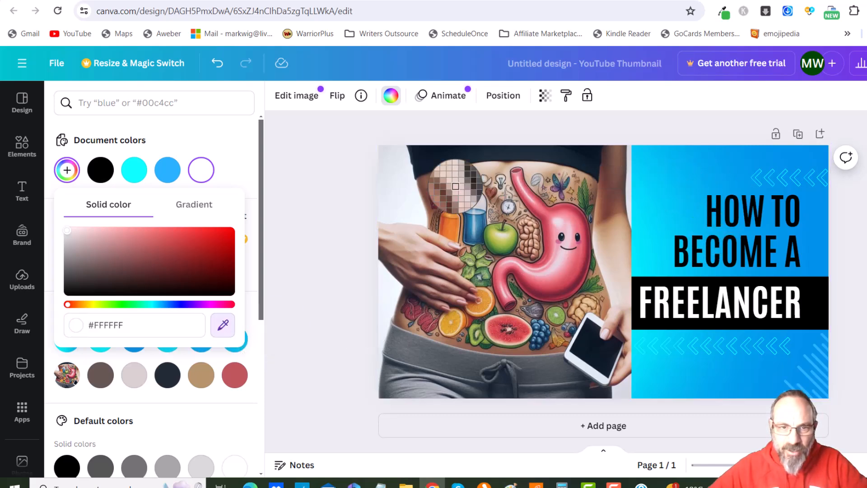
{"action": "left_click", "coordinate": [398, 190]}
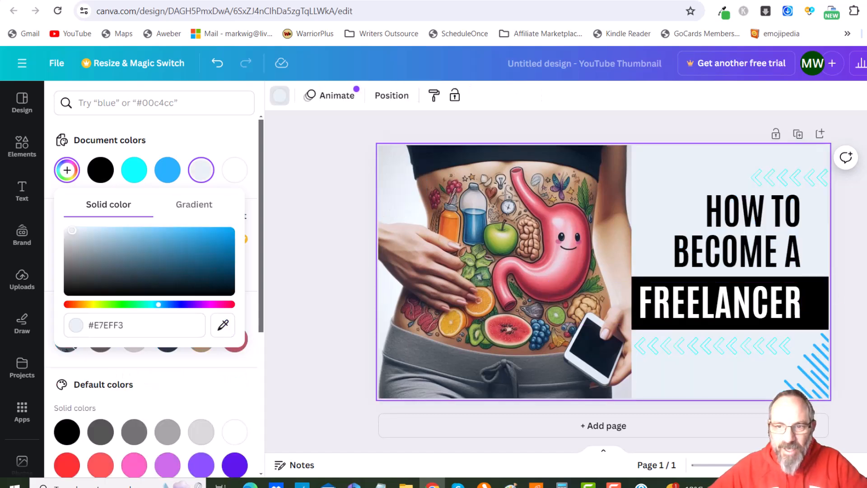
{"action": "left_click", "coordinate": [797, 406]}
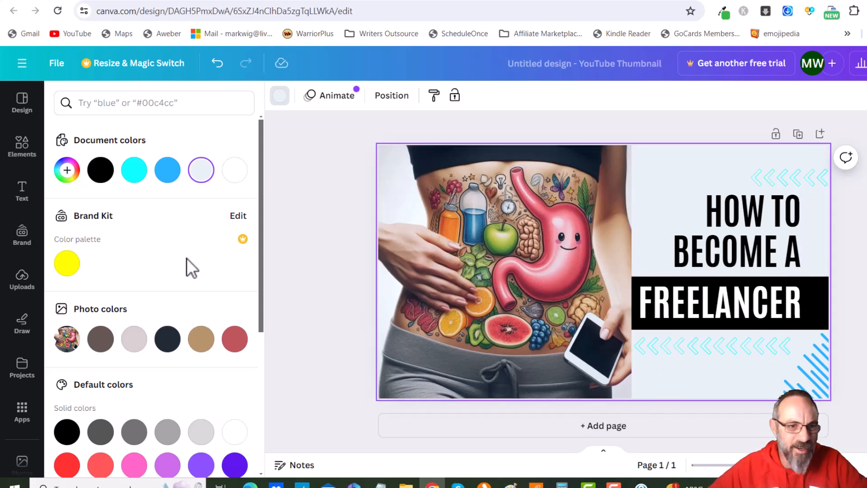
{"action": "left_click", "coordinate": [68, 171]}
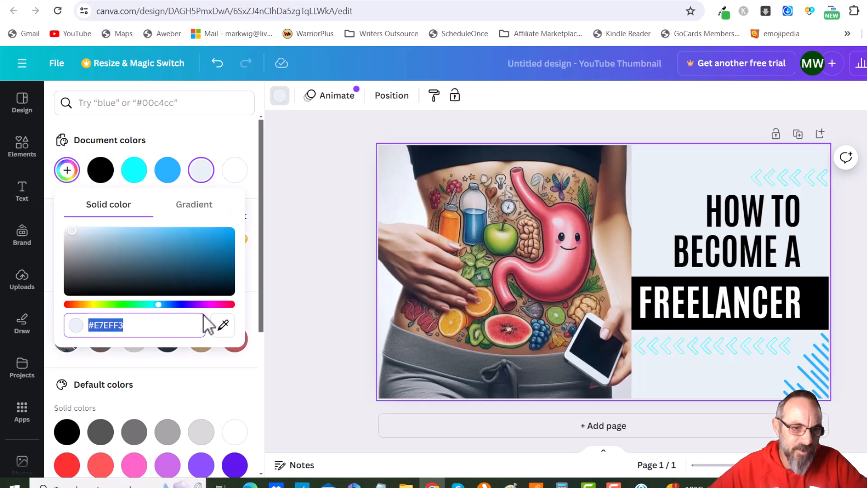
{"action": "left_click", "coordinate": [222, 325]}
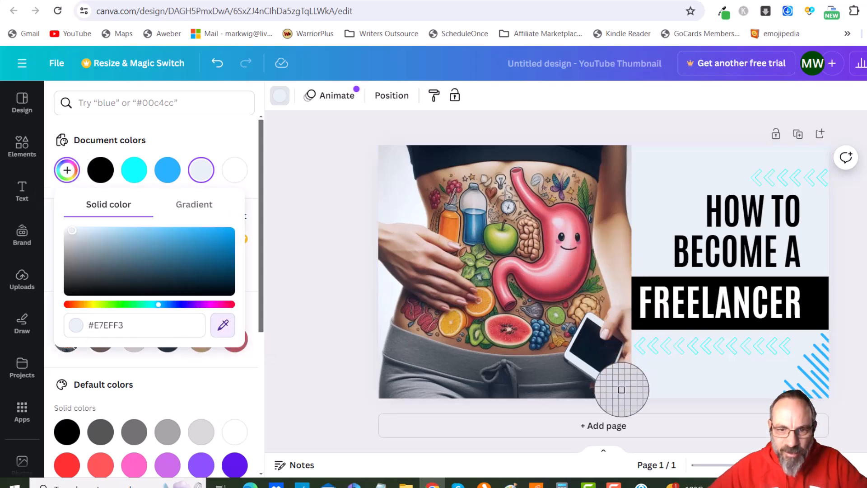
{"action": "left_click", "coordinate": [622, 389]}
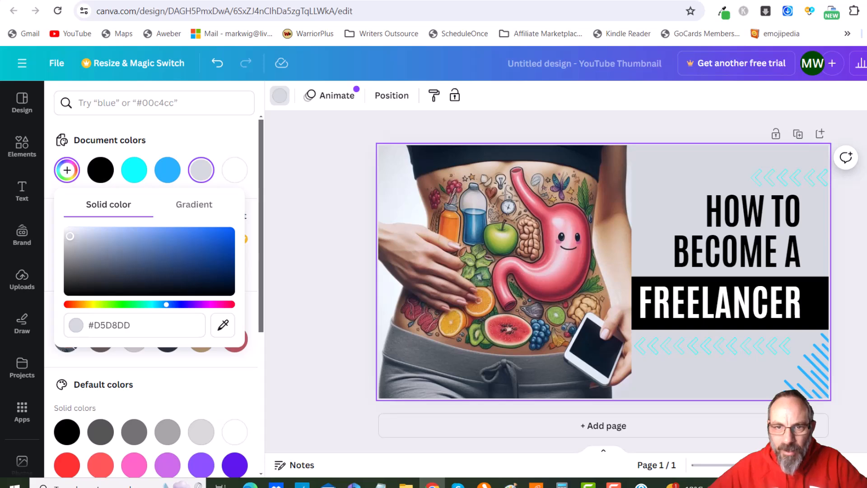
{"action": "left_click", "coordinate": [351, 311]}
{"action": "left_click", "coordinate": [333, 327]}
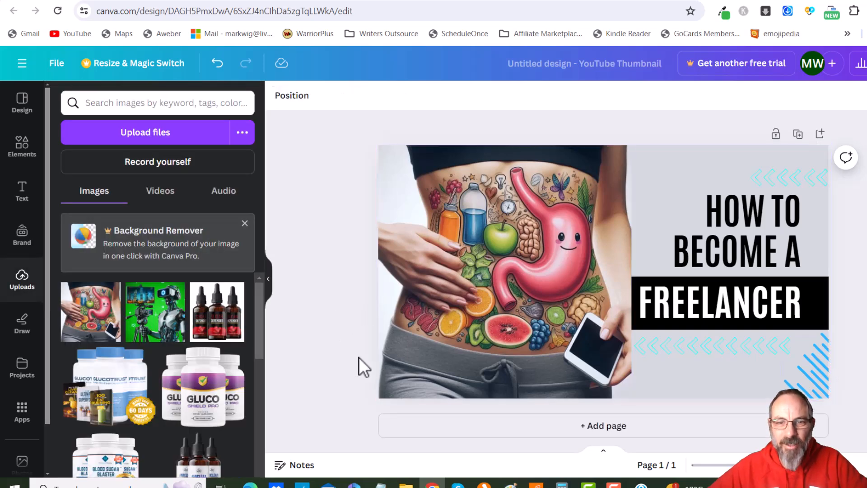
Nudge the gut image slightly and delete the row of chevron arrows below the FREELANCER banner
{"action": "mouse_move", "coordinate": [475, 307]}
{"action": "left_mouse_down"}
{"action": "mouse_move", "coordinate": [683, 307]}
{"action": "mouse_move", "coordinate": [408, 304]}
{"action": "mouse_move", "coordinate": [472, 310]}
{"action": "left_mouse_up"}
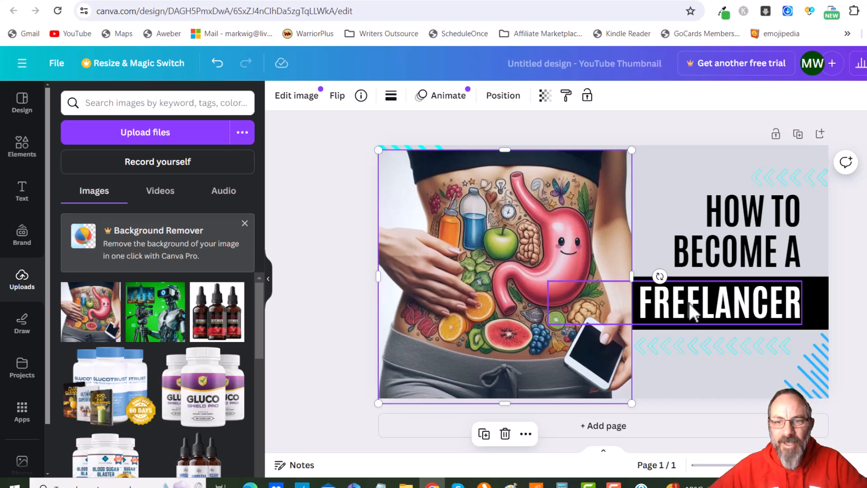
{"action": "left_click", "coordinate": [752, 349]}
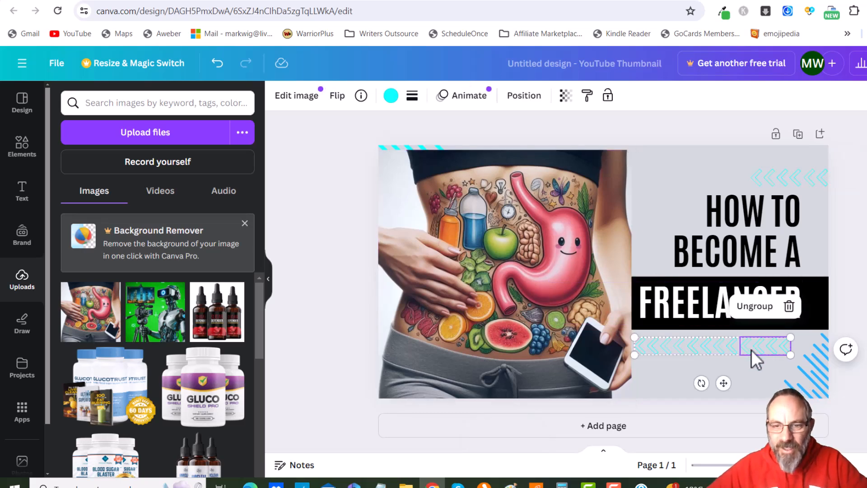
{"action": "left_click", "coordinate": [789, 306]}
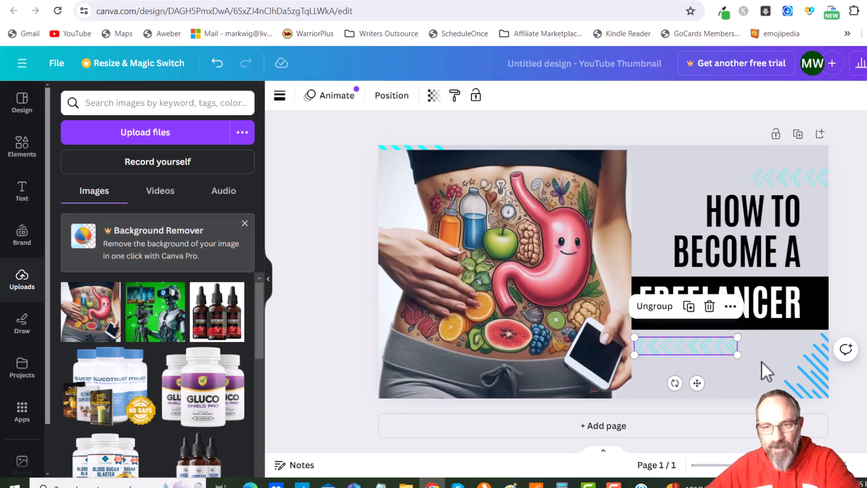
{"action": "left_click", "coordinate": [719, 349]}
{"action": "left_click", "coordinate": [737, 308]}
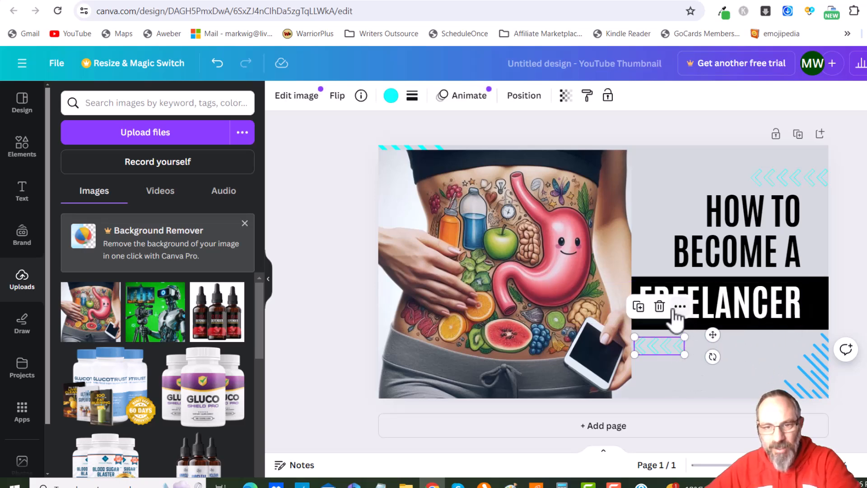
{"action": "left_click", "coordinate": [659, 306]}
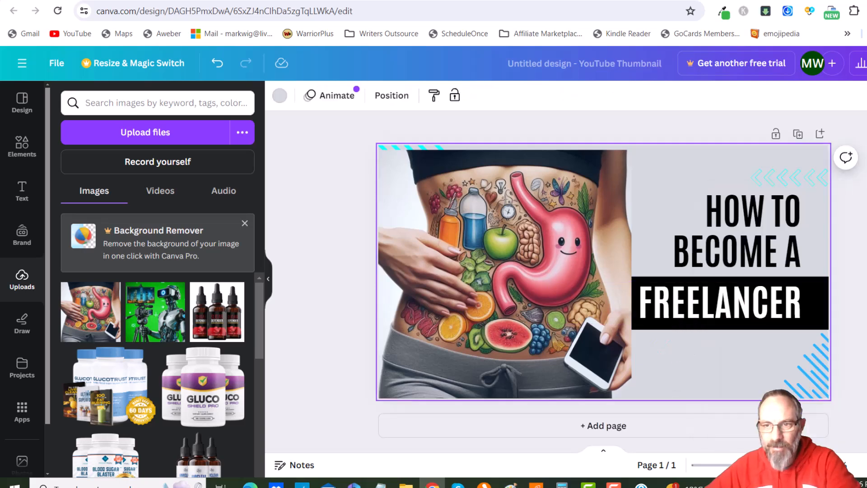
Delete the striped corner decoration at the thumbnail's lower right and the chevron arrows at its upper right
{"action": "left_click", "coordinate": [807, 376]}
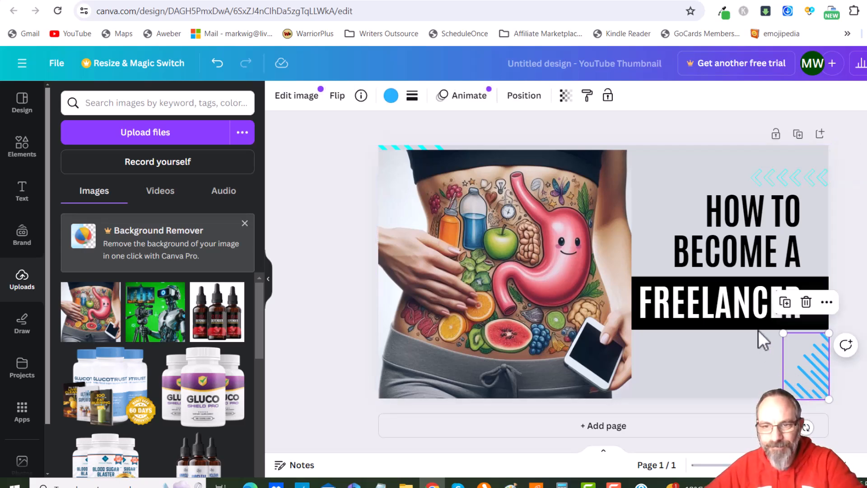
{"action": "left_click", "coordinate": [807, 302]}
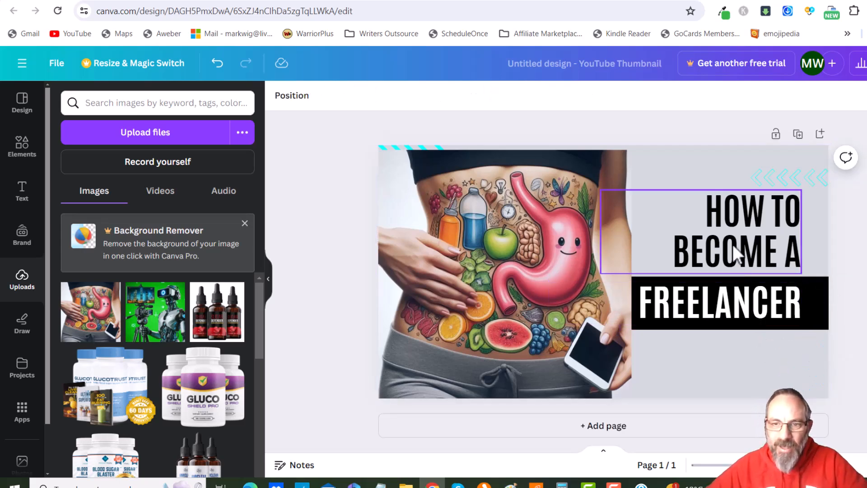
{"action": "left_click", "coordinate": [776, 178]}
{"action": "left_click", "coordinate": [800, 138]}
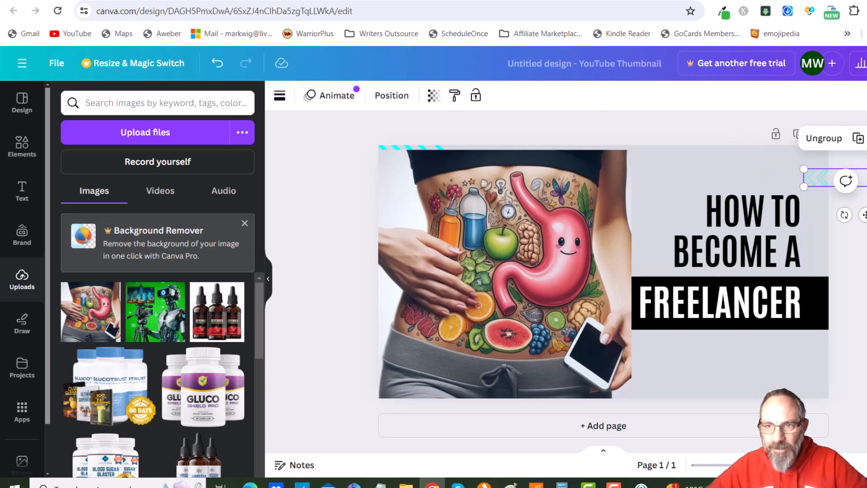
{"action": "key", "text": "Delete"}
Select the HOW TO BECOME A heading, then switch to the Google Doc and review its Headline section
{"action": "left_click", "coordinate": [736, 233]}
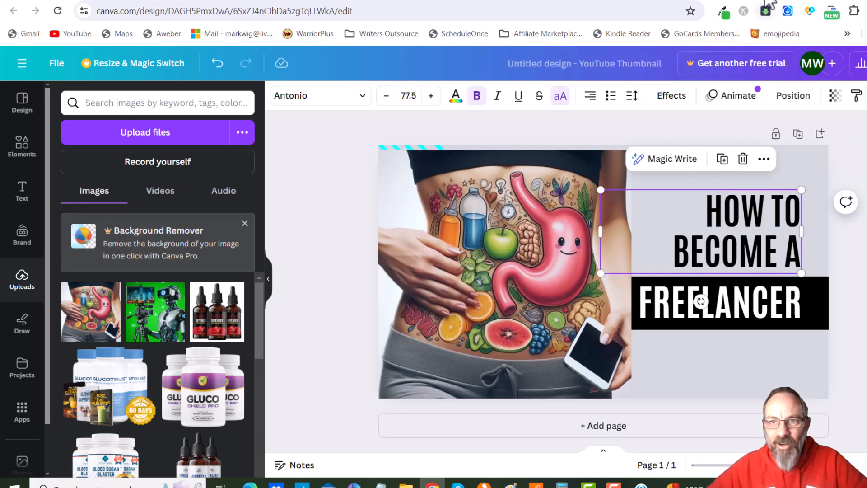
{"action": "left_click", "coordinate": [798, 4]}
{"action": "scroll", "coordinate": [447, 251], "scroll_direction": "up", "scroll_amount": 15}
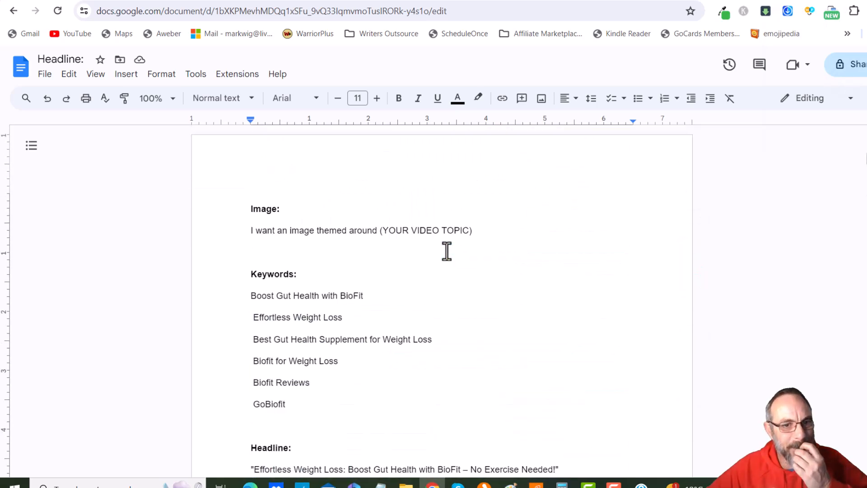
{"action": "scroll", "coordinate": [448, 251], "scroll_direction": "down", "scroll_amount": 1}
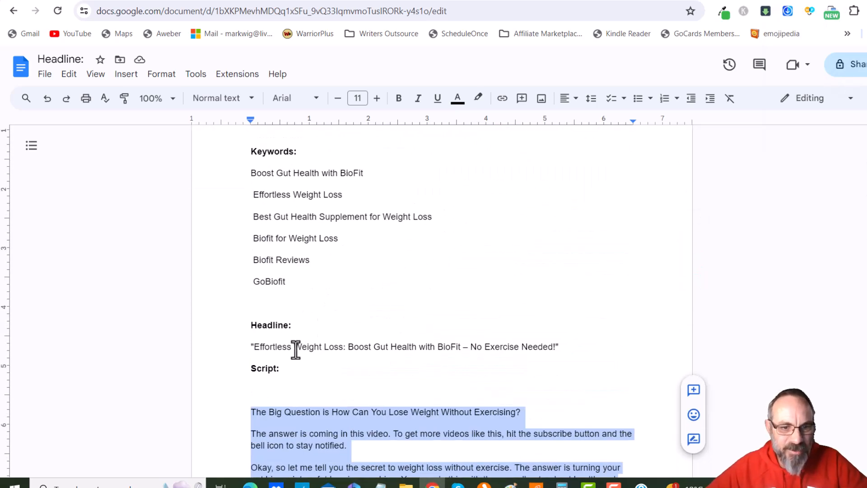
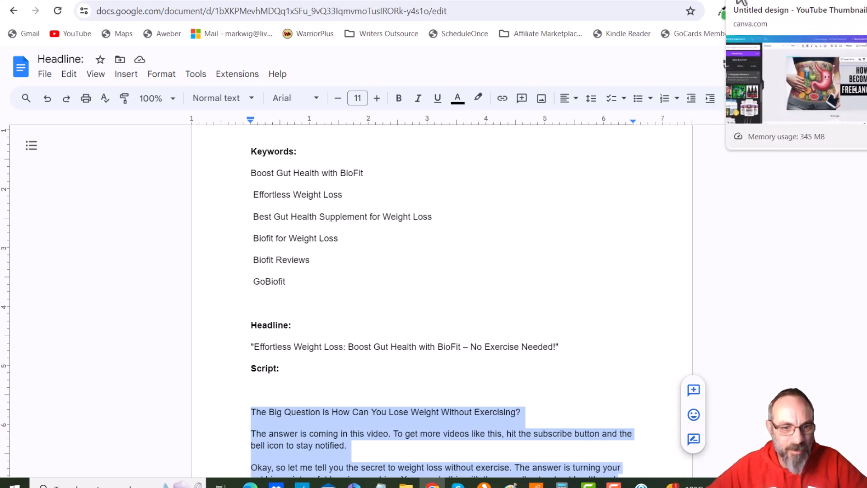
Return to the thumbnail and replace the selected heading with EFFORTLESS WEIGHT LOSS & GUT HEALTH
{"action": "left_click", "coordinate": [741, 2]}
{"action": "type", "text": "EFFOR"}
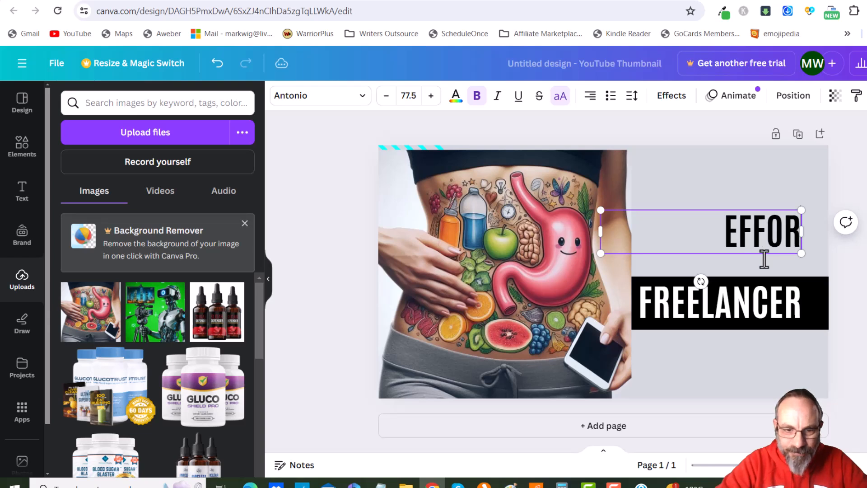
{"action": "type", "text": "TLESS WE"}
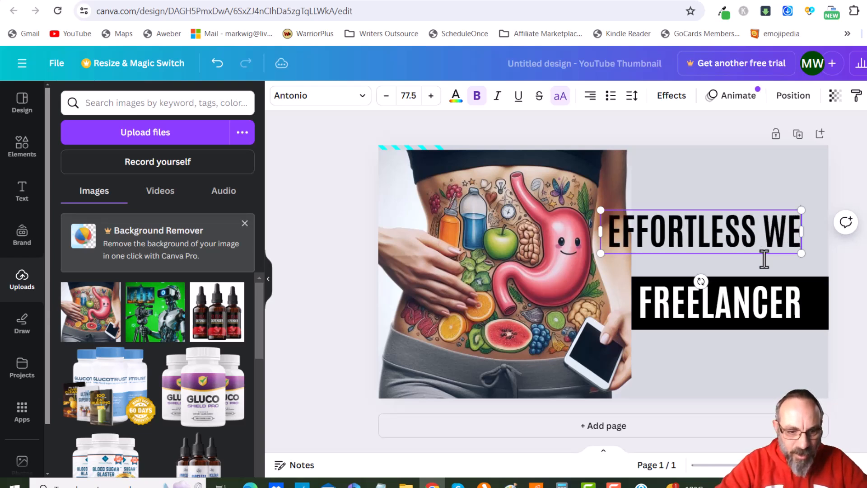
{"action": "type", "text": "IGHT LOSS"}
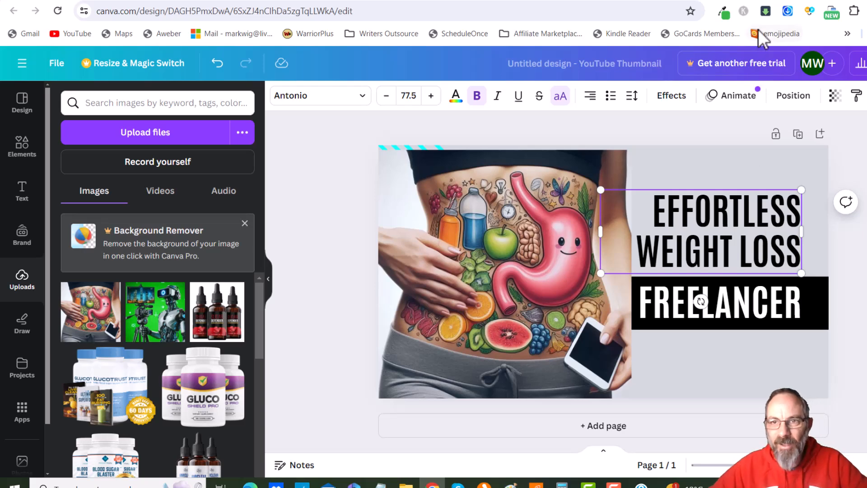
{"action": "type", "text": " &"}
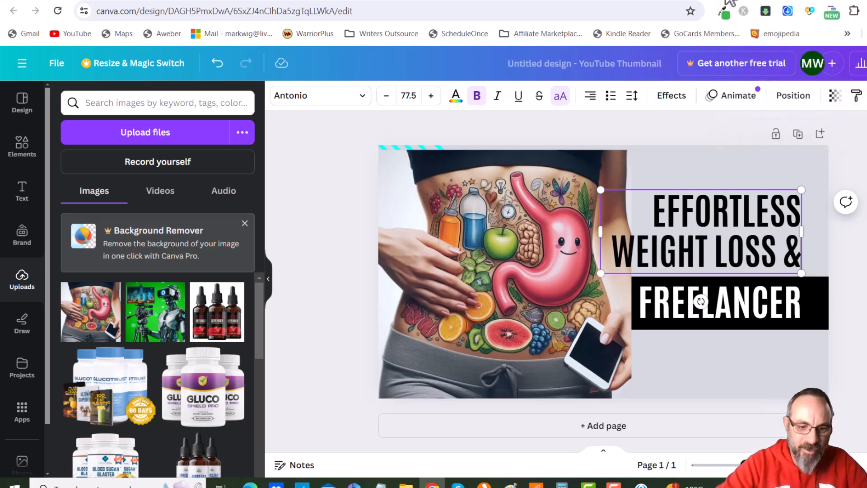
{"action": "type", "text": " GUT HEALTH"}
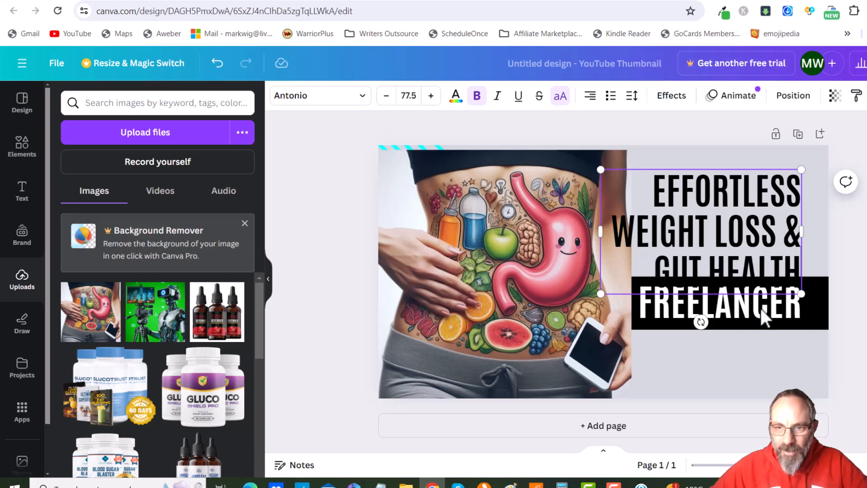
Replace the FREELANCER banner text with WITHOUT EXERCISE
{"action": "left_click", "coordinate": [785, 316]}
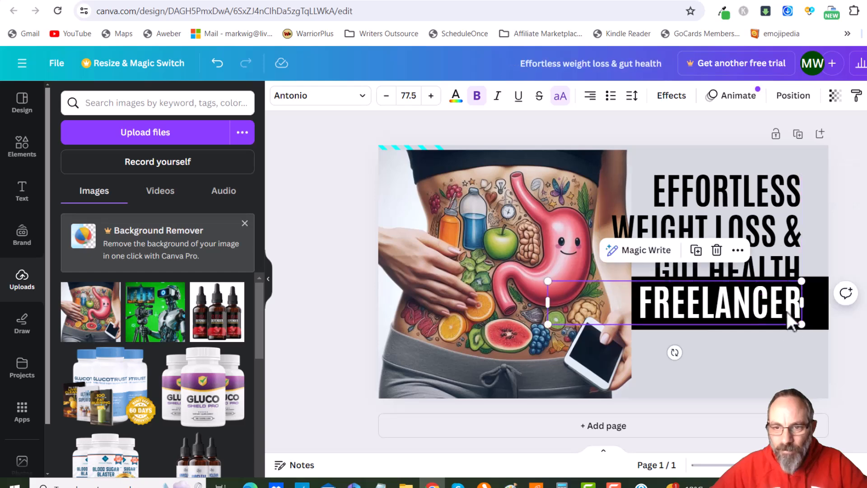
{"action": "double_click", "coordinate": [787, 311]}
{"action": "type", "text": "WITHOU"}
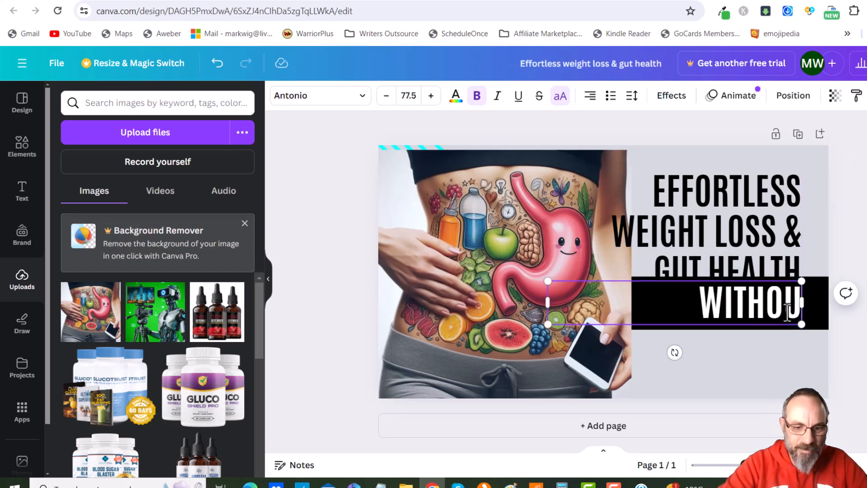
{"action": "type", "text": "T EXERCISE"}
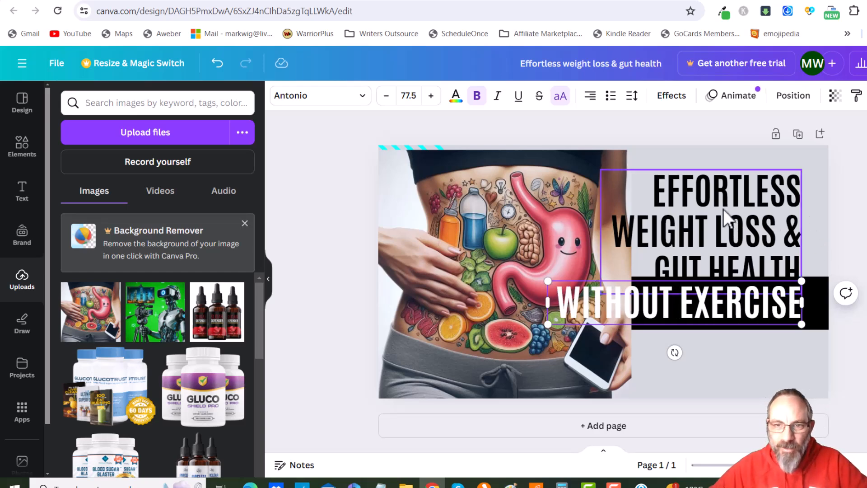
Move the heading block up and stretch the black banner downward to make it taller
{"action": "left_click", "coordinate": [740, 226]}
{"action": "left_click_drag", "start_coordinate": [740, 226], "coordinate": [750, 211]}
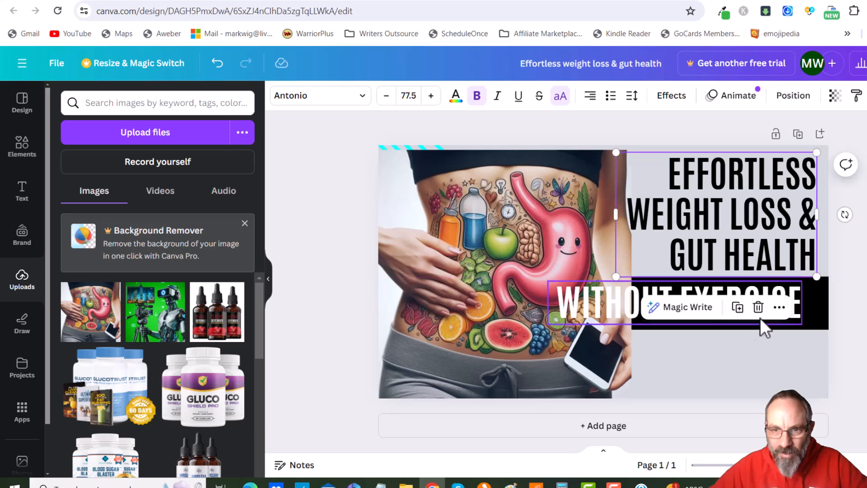
{"action": "left_click", "coordinate": [799, 318]}
{"action": "left_click", "coordinate": [806, 326]}
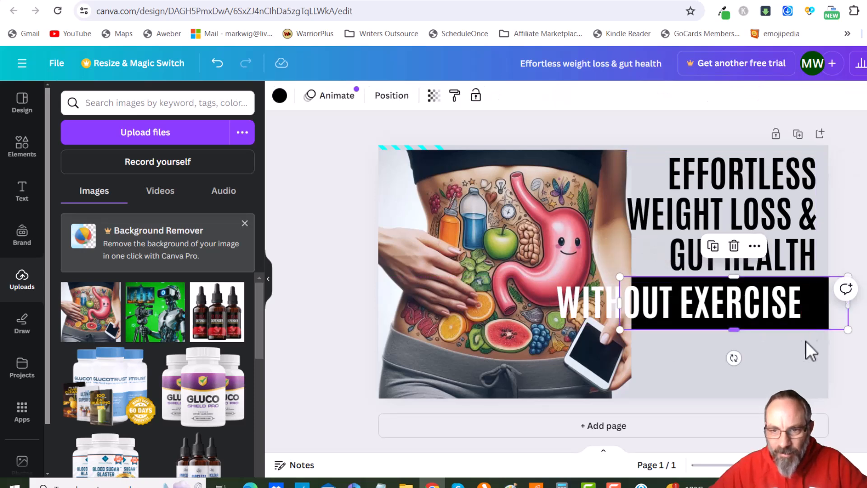
{"action": "left_click_drag", "start_coordinate": [736, 333], "coordinate": [737, 375]}
Break WITHOUT EXERCISE onto two lines
{"action": "left_click", "coordinate": [685, 303]}
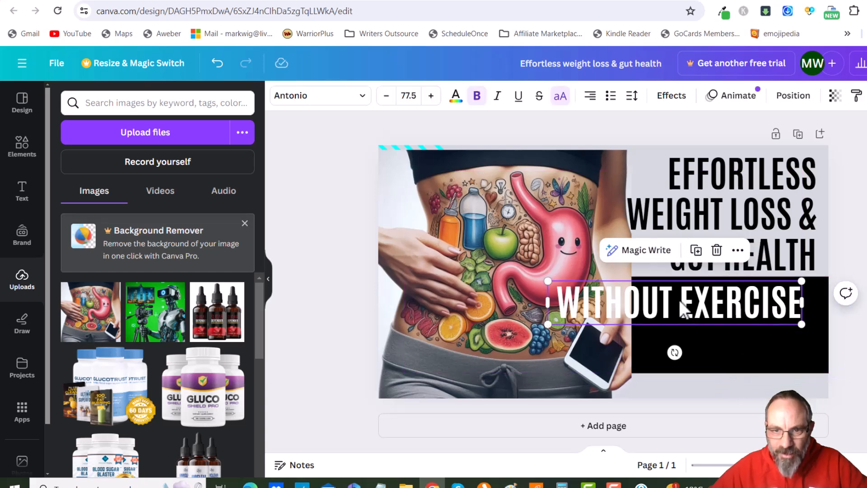
{"action": "double_click", "coordinate": [681, 302]}
{"action": "left_click", "coordinate": [681, 302]}
{"action": "key", "text": "Return"}
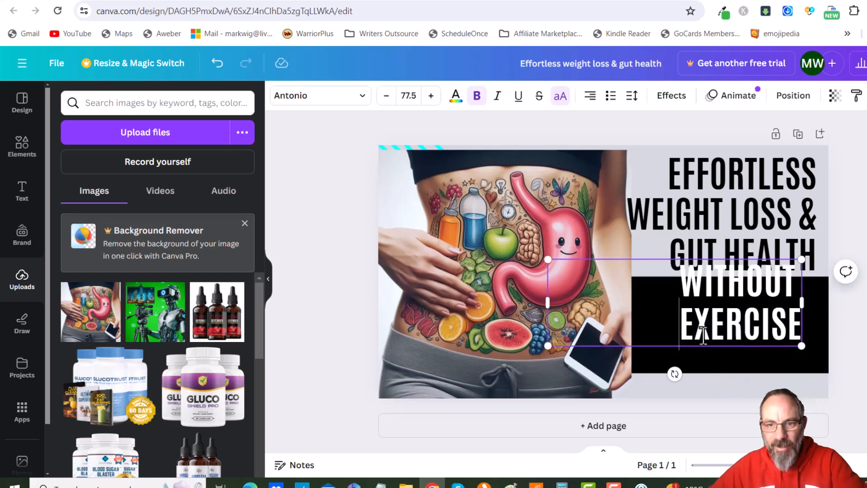
Narrow the WITHOUT EXERCISE text box and centre it within the black banner
{"action": "left_click", "coordinate": [658, 308]}
{"action": "left_click", "coordinate": [554, 304]}
{"action": "left_click_drag", "start_coordinate": [545, 300], "coordinate": [668, 312]}
{"action": "left_click_drag", "start_coordinate": [753, 311], "coordinate": [748, 330]}
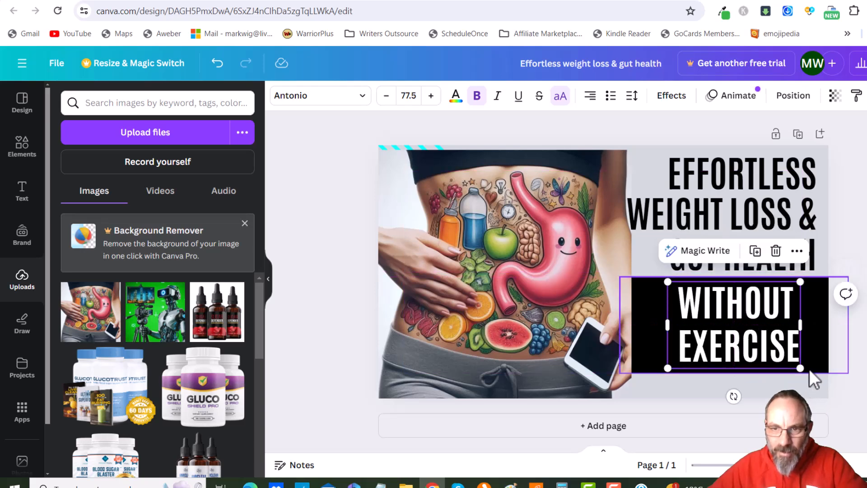
{"action": "left_click", "coordinate": [816, 370]}
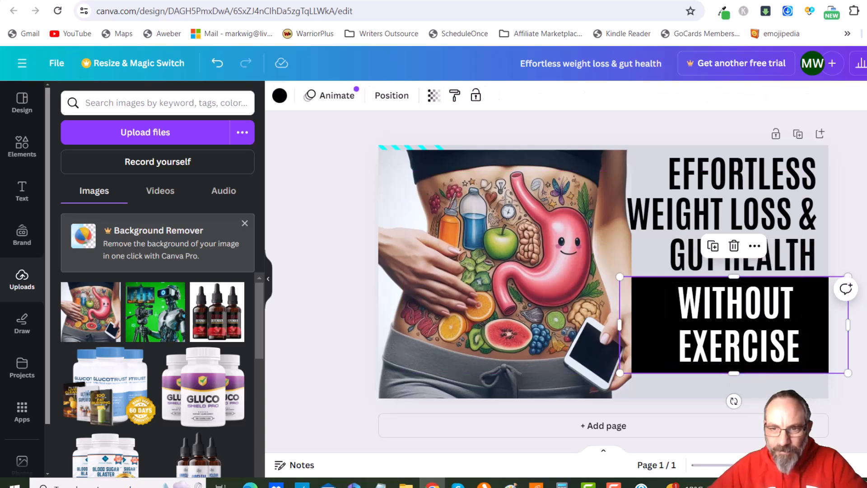
{"action": "key", "text": "Escape"}
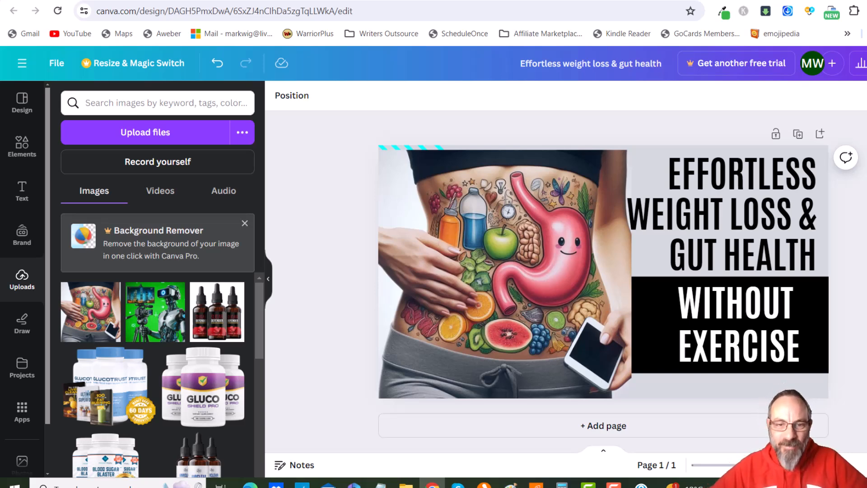
Select all heading text and colour it red
{"action": "left_click", "coordinate": [731, 220]}
{"action": "left_click_drag", "start_coordinate": [669, 173], "coordinate": [819, 259]}
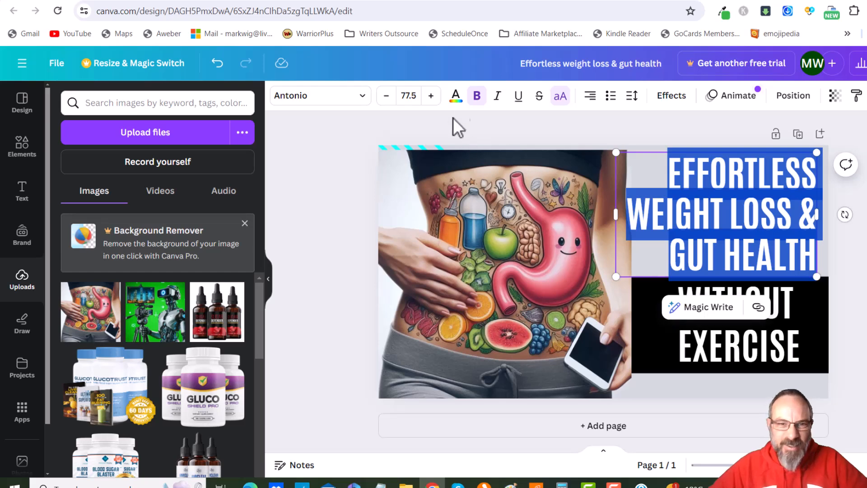
{"action": "left_click", "coordinate": [456, 96]}
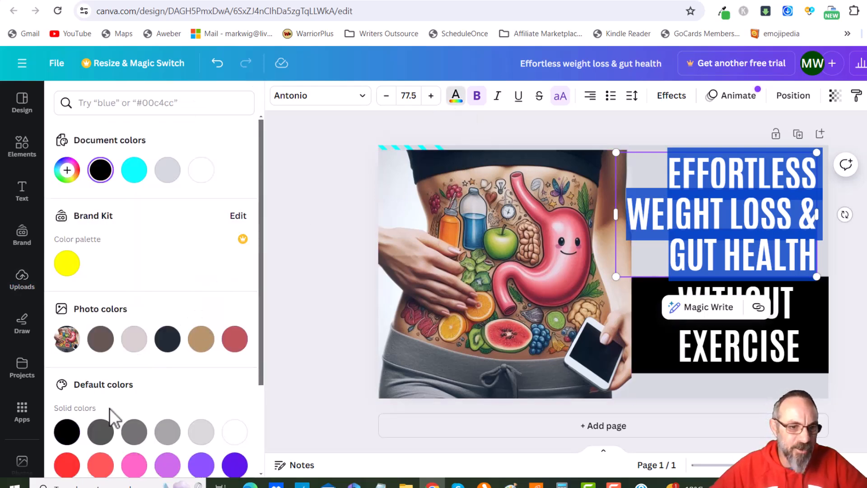
{"action": "left_click", "coordinate": [67, 466]}
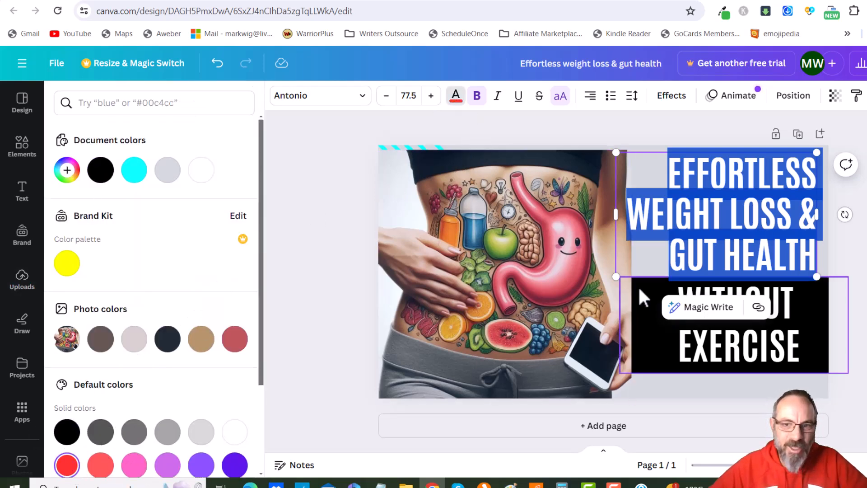
{"action": "left_click", "coordinate": [660, 265]}
{"action": "left_click", "coordinate": [712, 300]}
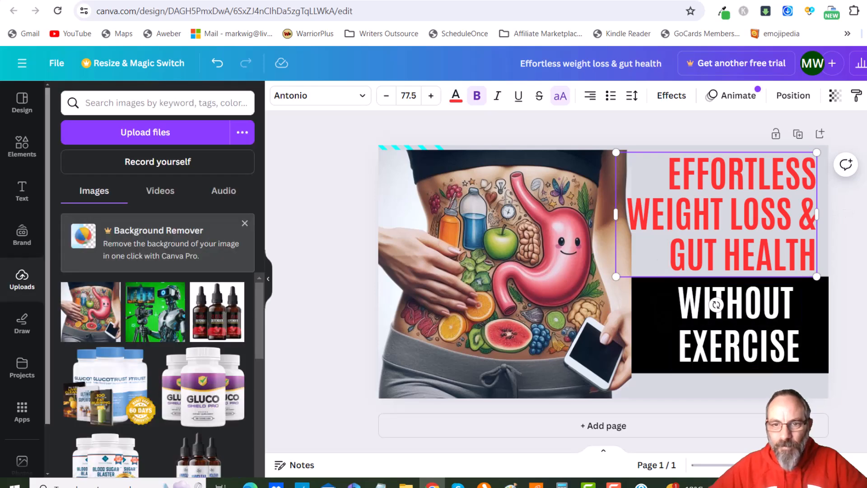
{"action": "left_click", "coordinate": [844, 324]}
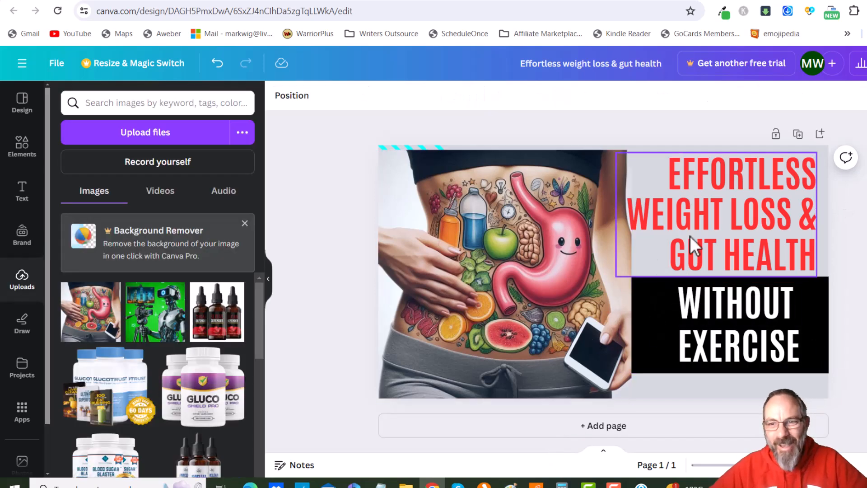
Move the & in the heading to the start of the GUT HEALTH line
{"action": "left_click", "coordinate": [804, 227]}
{"action": "double_click", "coordinate": [802, 220]}
{"action": "triple_click", "coordinate": [802, 220]}
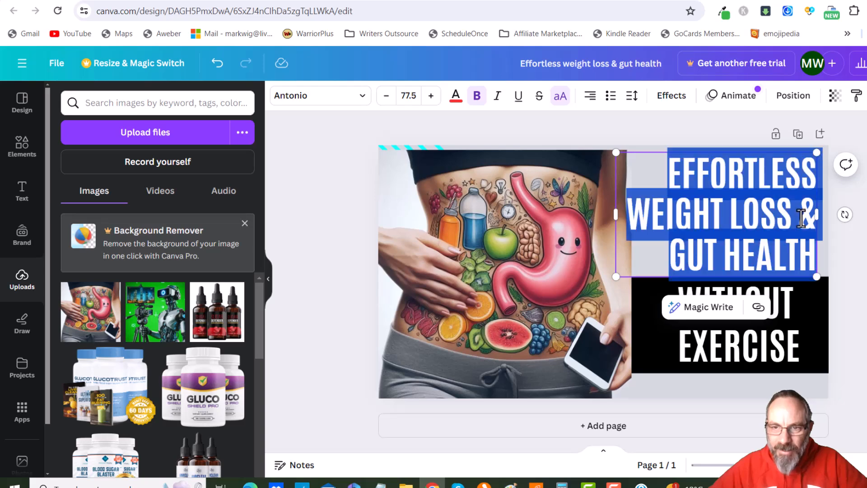
{"action": "left_click", "coordinate": [802, 220]}
{"action": "key", "text": "Return"}
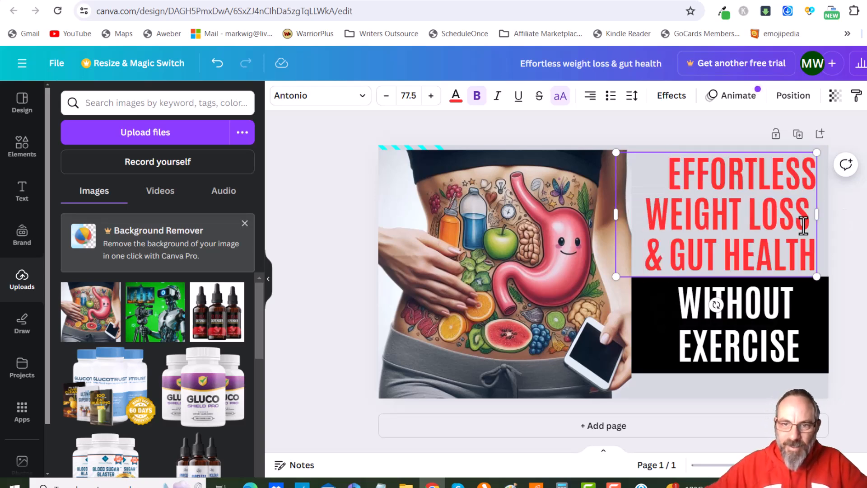
{"action": "left_click", "coordinate": [861, 259]}
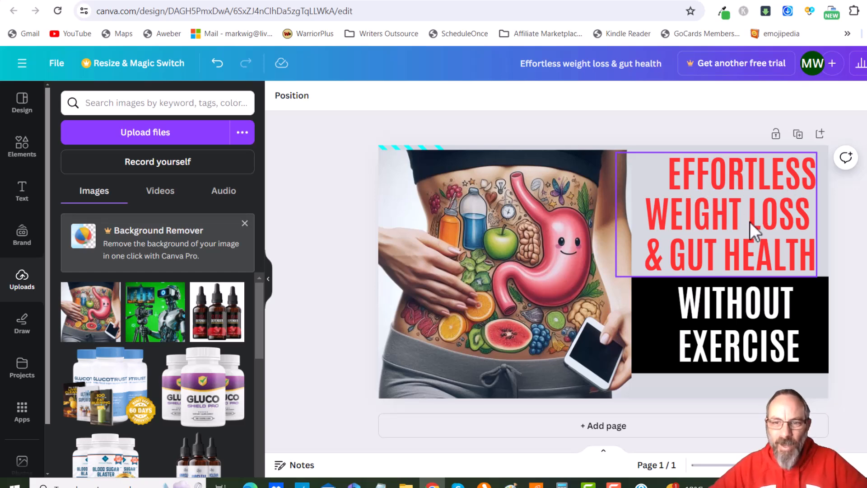
Recolour the heading text yellow from the brand colour palette
{"action": "left_click", "coordinate": [729, 220]}
{"action": "left_click", "coordinate": [728, 219]}
{"action": "mouse_move", "coordinate": [668, 167]}
{"action": "left_mouse_down"}
{"action": "mouse_move", "coordinate": [710, 205]}
{"action": "mouse_move", "coordinate": [814, 256]}
{"action": "left_mouse_up"}
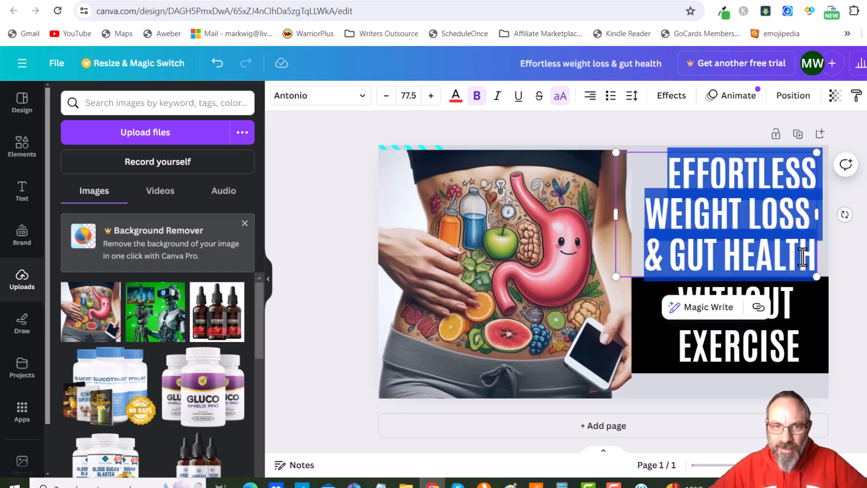
{"action": "left_click", "coordinate": [455, 97]}
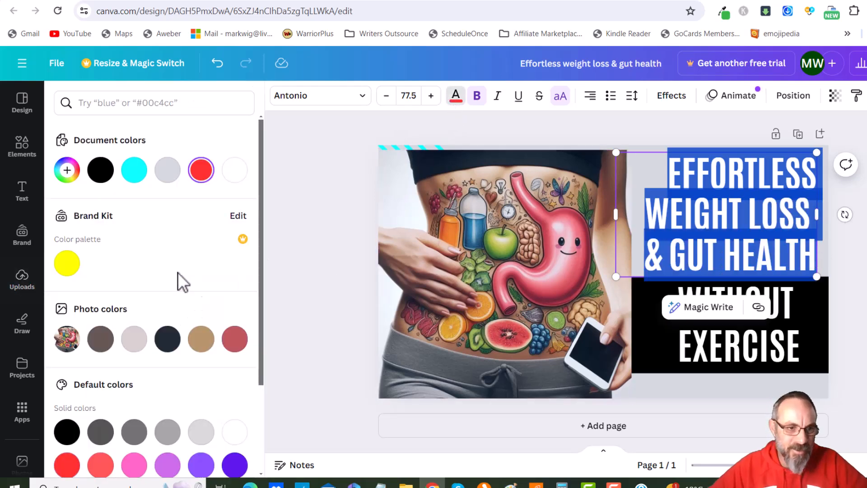
{"action": "left_click", "coordinate": [69, 267]}
{"action": "left_click", "coordinate": [832, 253]}
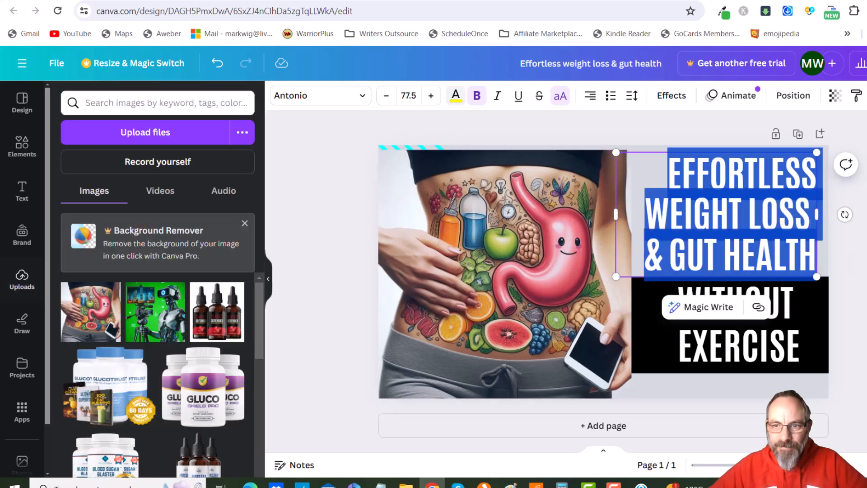
{"action": "left_click", "coordinate": [676, 178]}
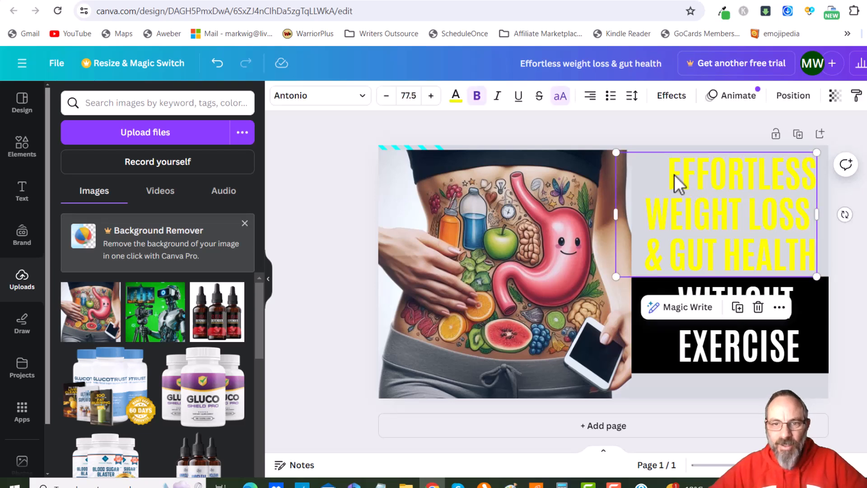
Apply an Outline effect with a black outline to the heading text
{"action": "mouse_move", "coordinate": [681, 176]}
{"action": "left_mouse_down"}
{"action": "mouse_move", "coordinate": [787, 265]}
{"action": "mouse_move", "coordinate": [817, 267]}
{"action": "left_mouse_up"}
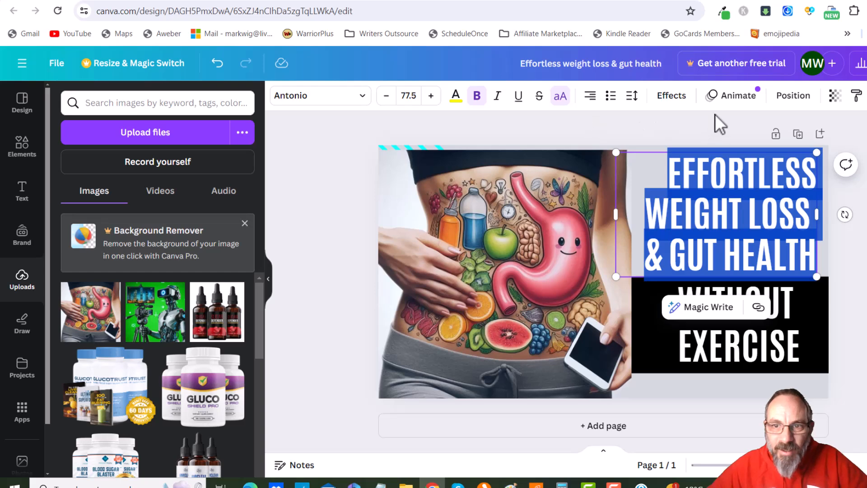
{"action": "left_click", "coordinate": [672, 96]}
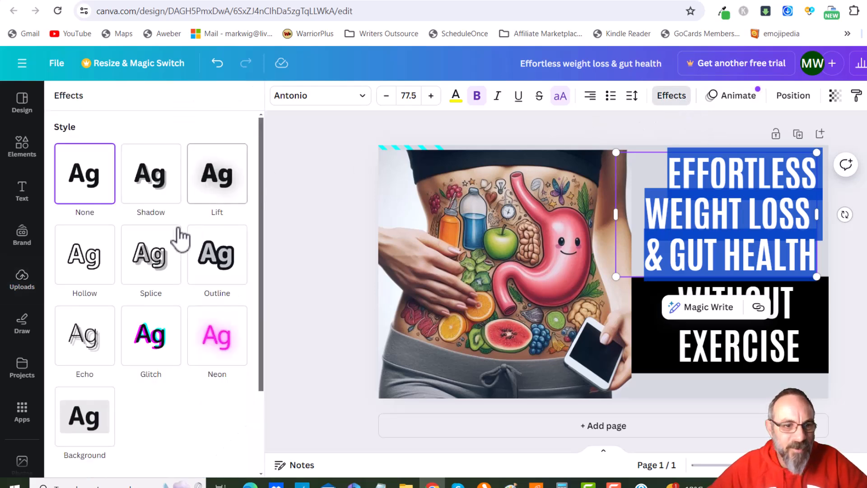
{"action": "left_click", "coordinate": [217, 256]}
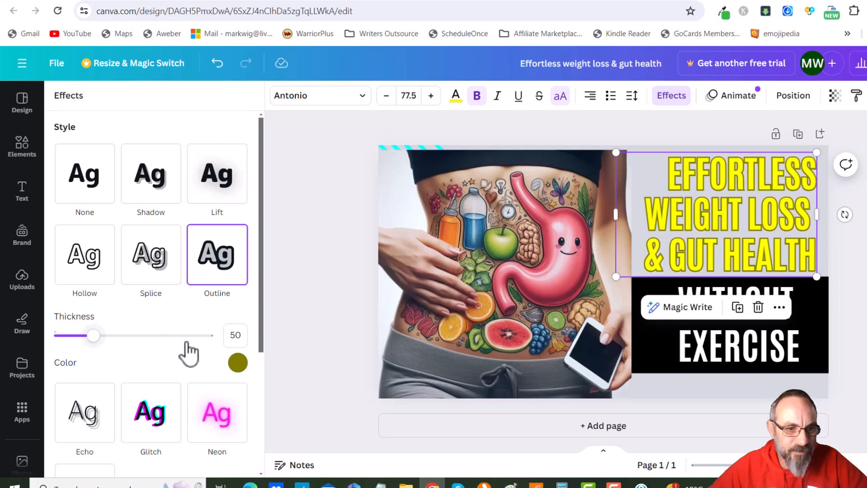
{"action": "left_click", "coordinate": [238, 363]}
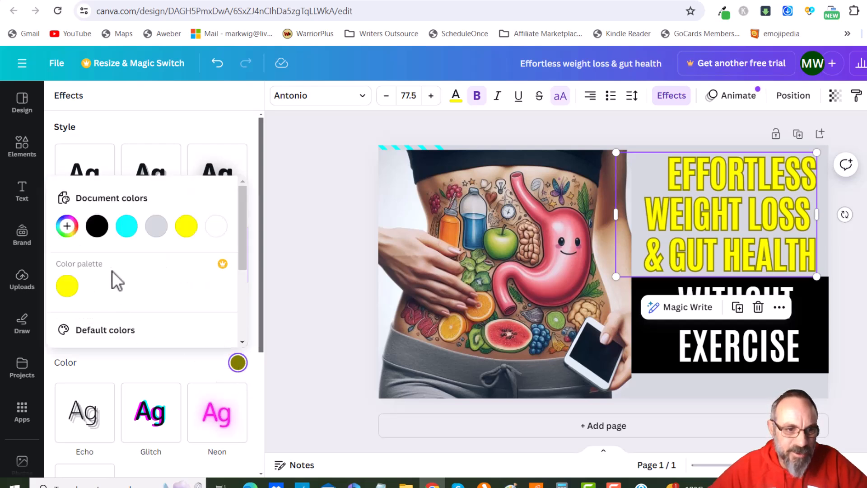
{"action": "left_click", "coordinate": [96, 226]}
{"action": "left_click", "coordinate": [320, 262]}
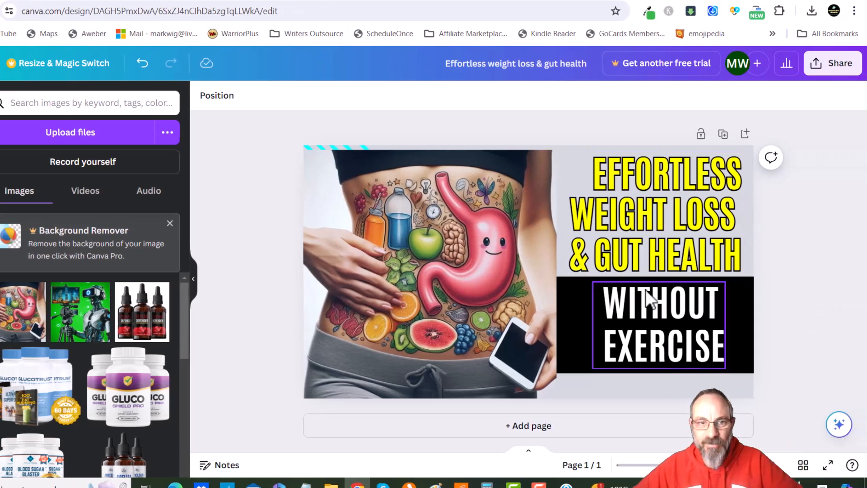
Download the finished thumbnail design as a PNG file
{"action": "left_click", "coordinate": [500, 284]}
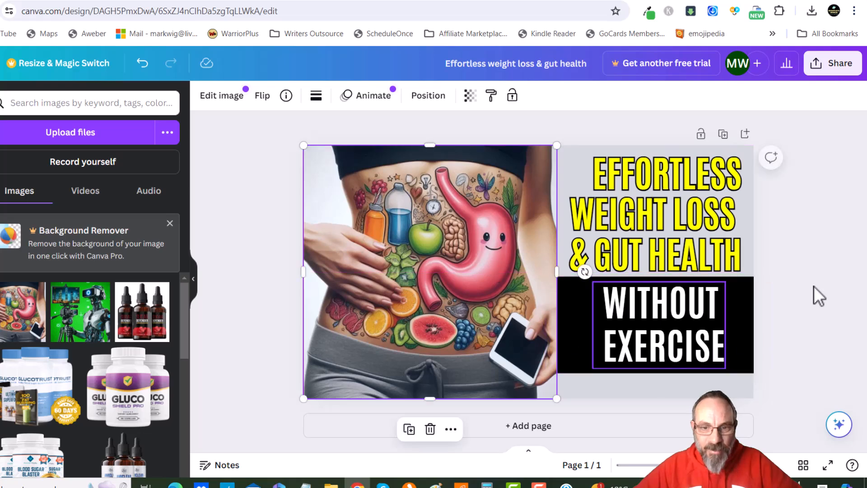
{"action": "left_click", "coordinate": [833, 293]}
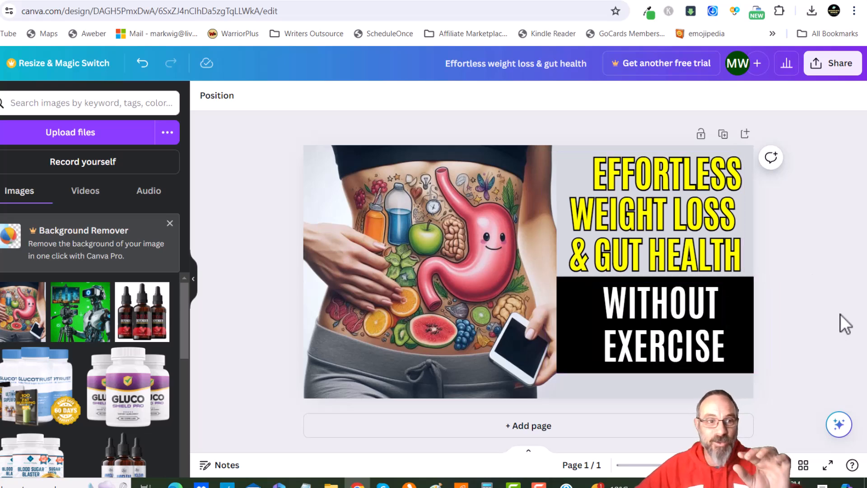
{"action": "left_click", "coordinate": [820, 66]}
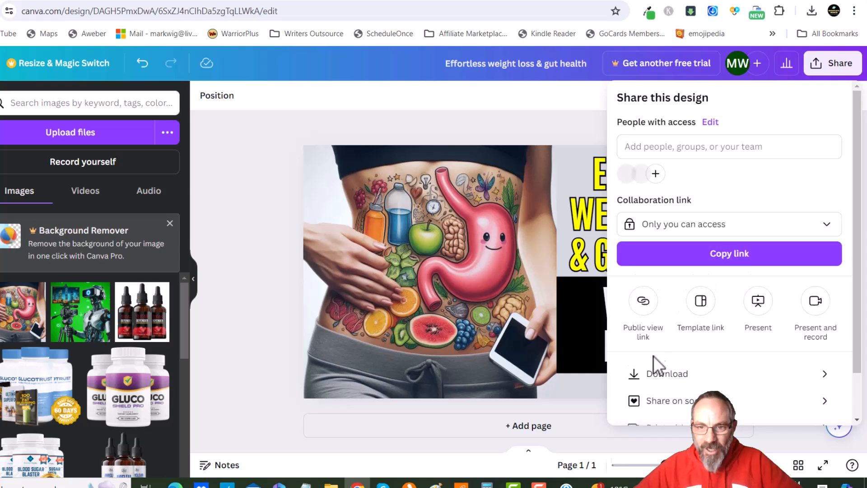
{"action": "left_click", "coordinate": [681, 382]}
{"action": "left_click", "coordinate": [720, 313]}
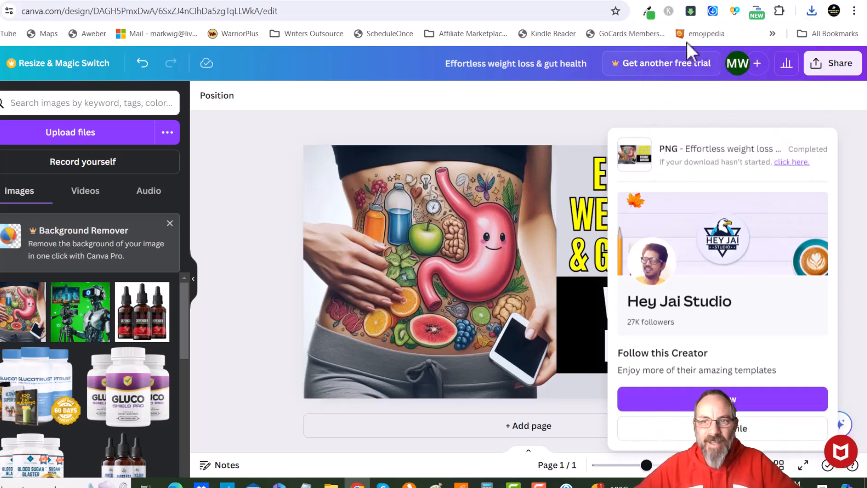
Upload the downloaded 'Effortless weight loss & gut health' image as the video's custom thumbnail
{"action": "left_click", "coordinate": [497, 1]}
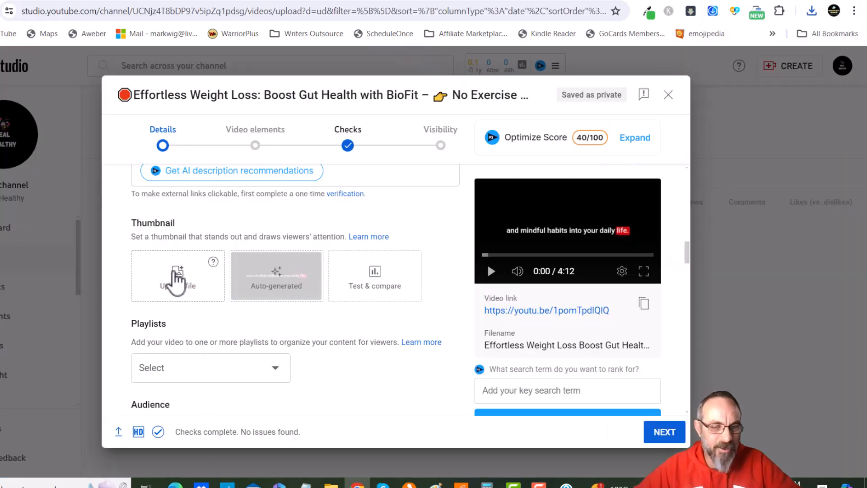
{"action": "left_click", "coordinate": [178, 280]}
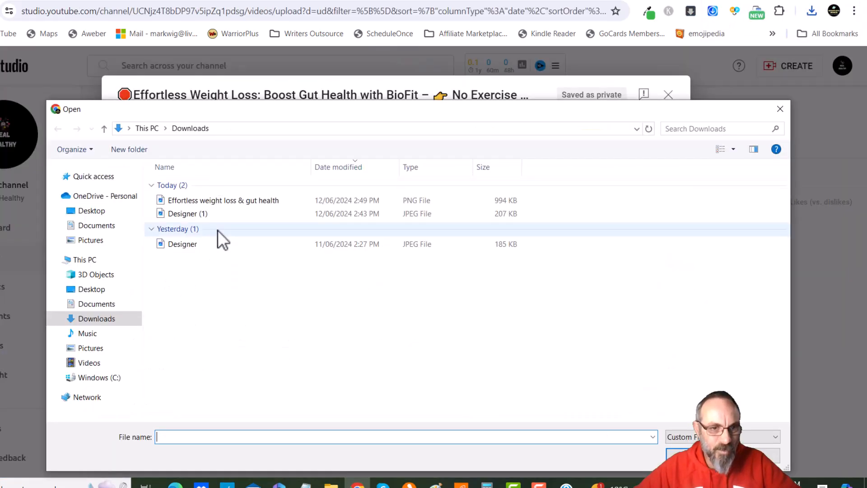
{"action": "double_click", "coordinate": [201, 199]}
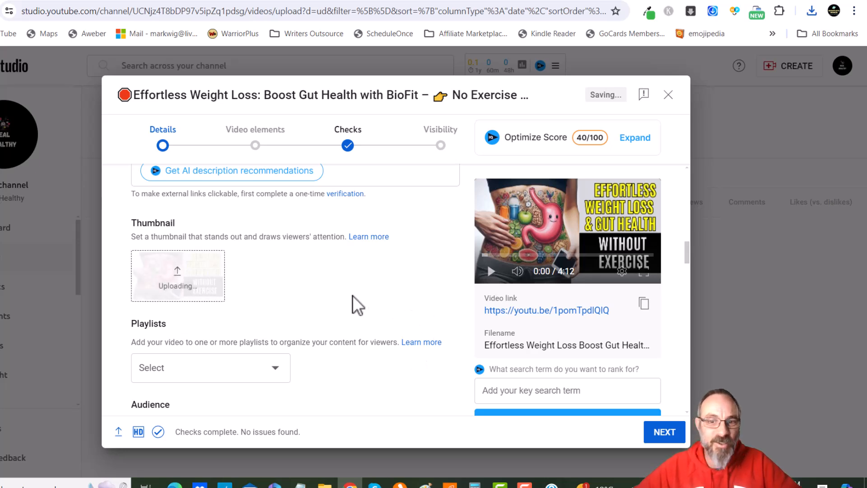
Set the audience to 'No, it's not made for kids' and answer No to the altered content question
{"action": "scroll", "coordinate": [331, 286], "scroll_direction": "down", "scroll_amount": 4}
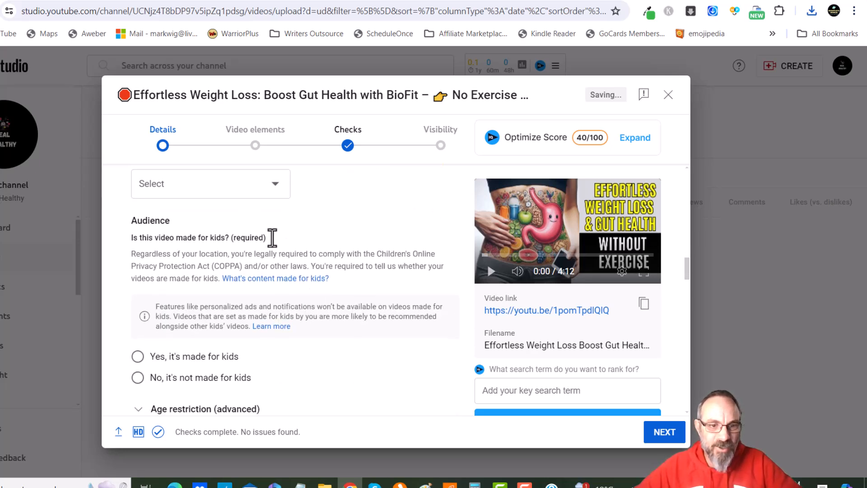
{"action": "scroll", "coordinate": [307, 244], "scroll_direction": "down", "scroll_amount": 1}
{"action": "scroll", "coordinate": [235, 281], "scroll_direction": "down", "scroll_amount": 1}
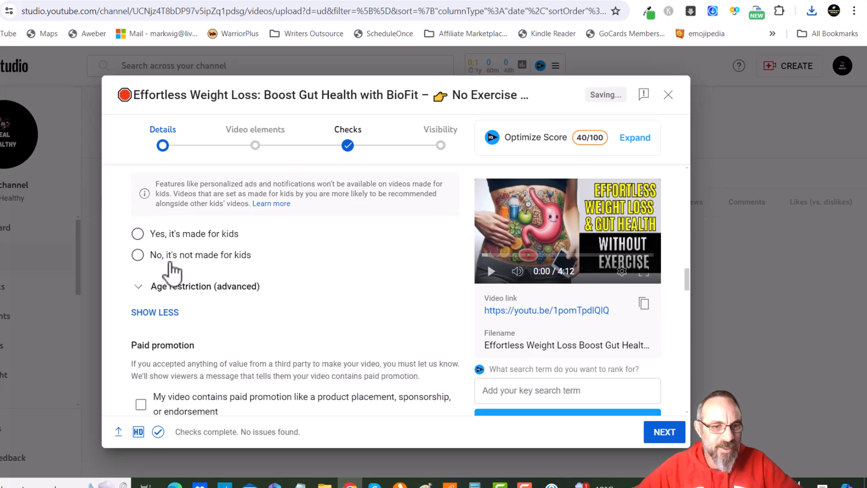
{"action": "left_click", "coordinate": [138, 255]}
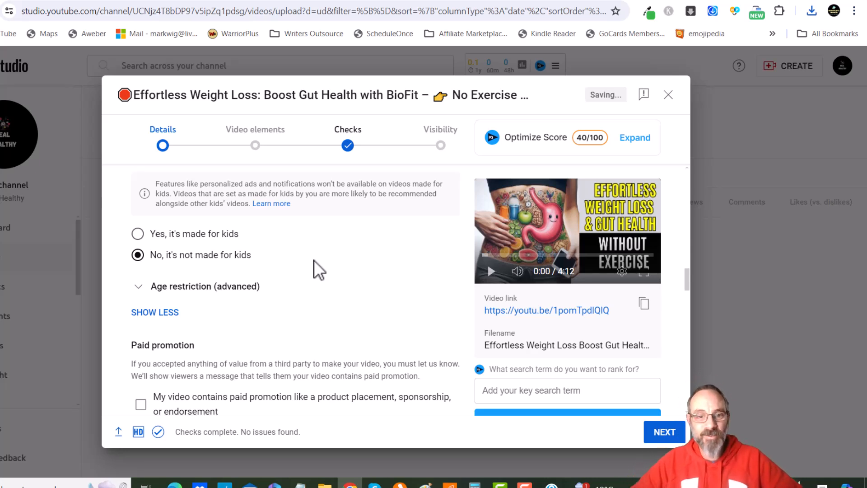
{"action": "scroll", "coordinate": [319, 264], "scroll_direction": "down", "scroll_amount": 3}
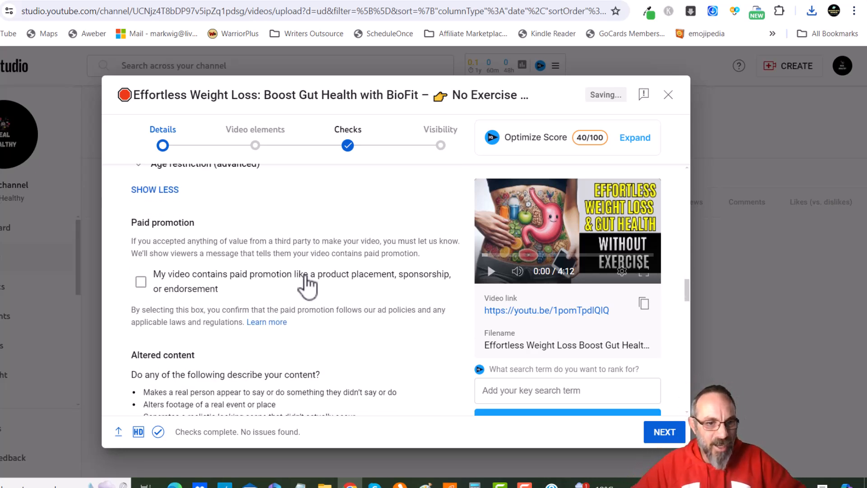
{"action": "scroll", "coordinate": [308, 285], "scroll_direction": "down", "scroll_amount": 3}
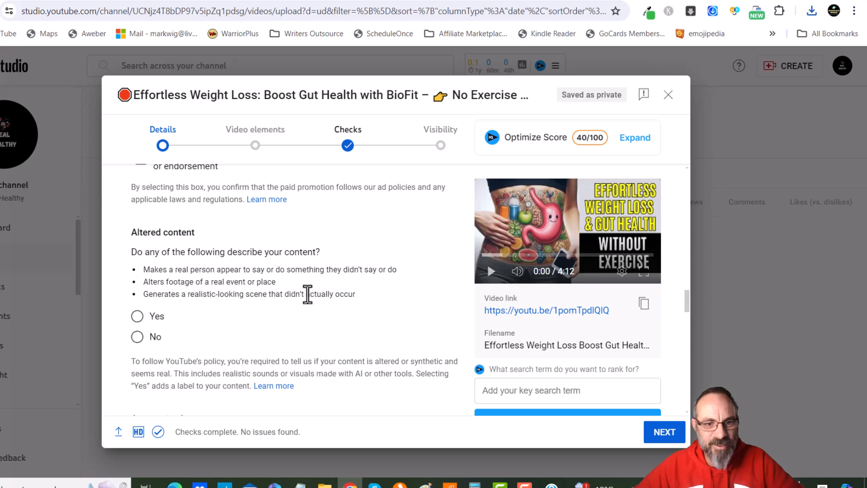
{"action": "left_click", "coordinate": [137, 337]}
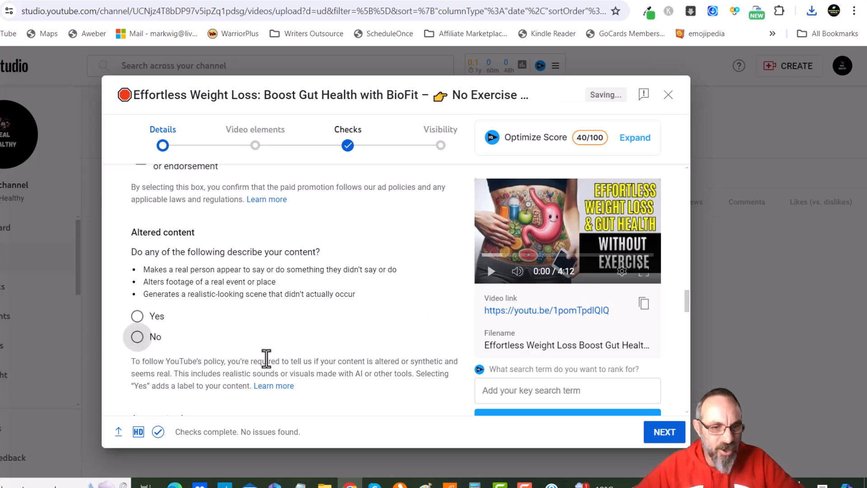
Add the line 'Here are some cool hashtags to help you out:' after the benefits list in the description
{"action": "scroll", "coordinate": [325, 298], "scroll_direction": "down", "scroll_amount": 8}
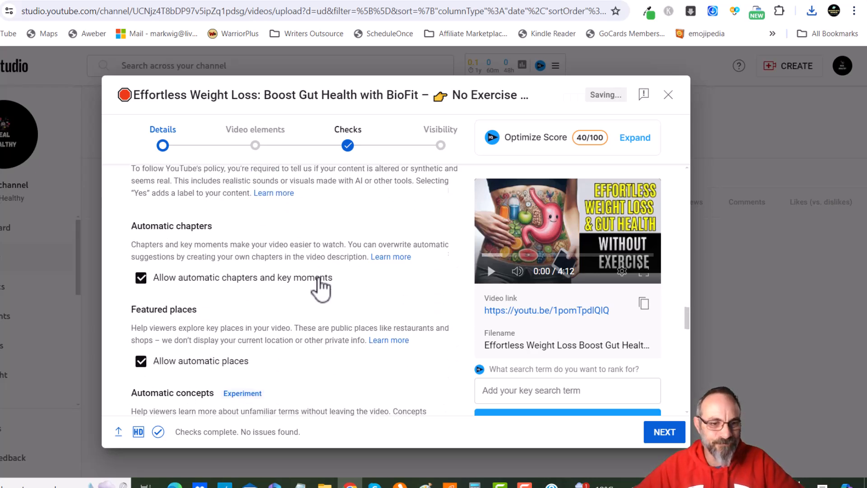
{"action": "scroll", "coordinate": [310, 287], "scroll_direction": "down", "scroll_amount": 2}
{"action": "left_click", "coordinate": [161, 297]}
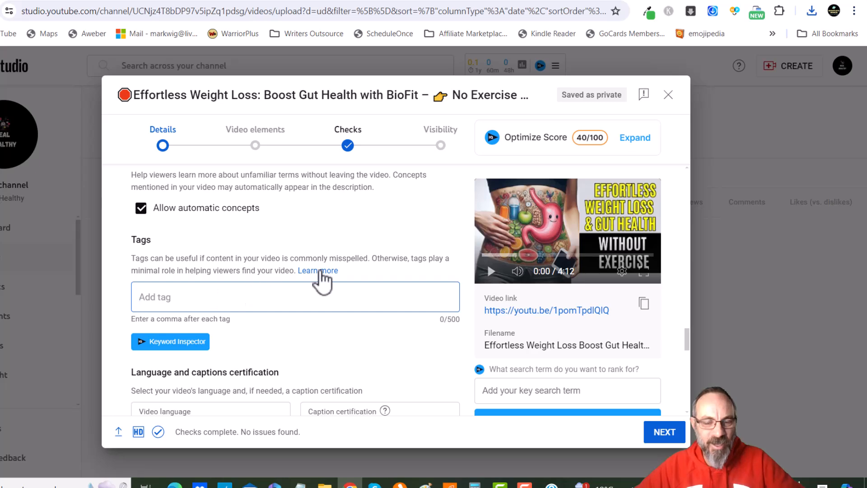
{"action": "scroll", "coordinate": [270, 309], "scroll_direction": "up", "scroll_amount": 15}
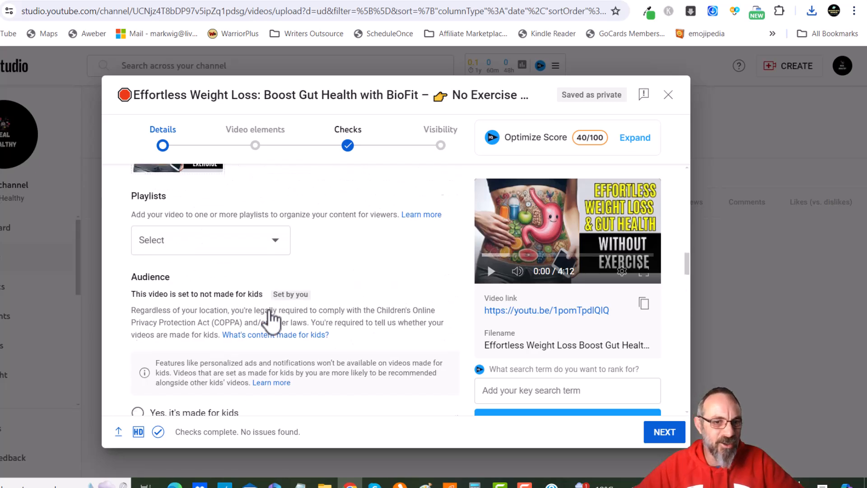
{"action": "scroll", "coordinate": [269, 309], "scroll_direction": "up", "scroll_amount": 5}
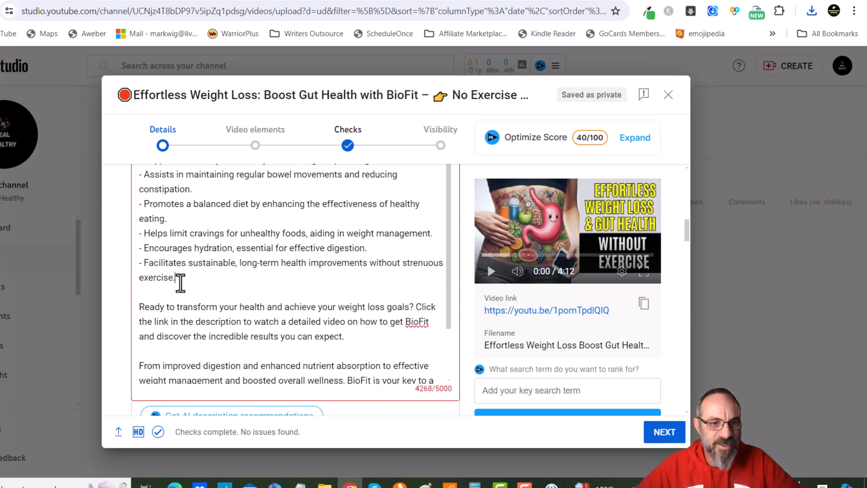
{"action": "left_click", "coordinate": [181, 283]}
{"action": "key", "text": "Return"}
{"action": "key", "text": "Return"}
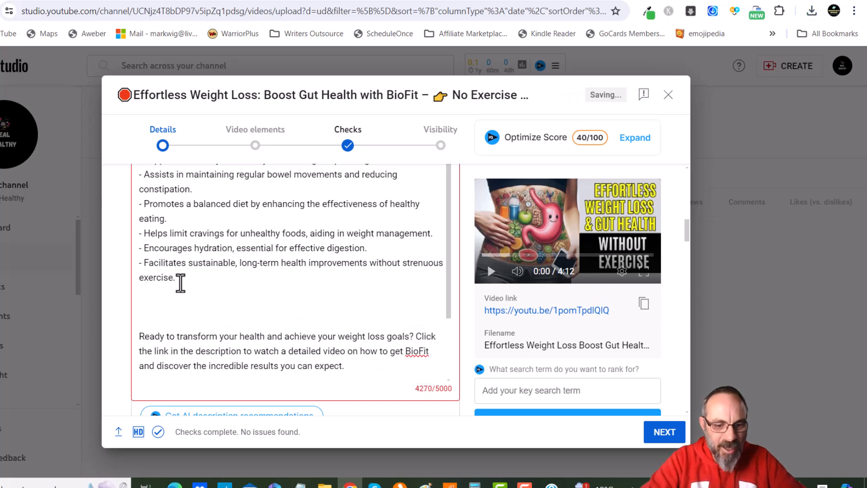
{"action": "type", "text": "Here are some cool"}
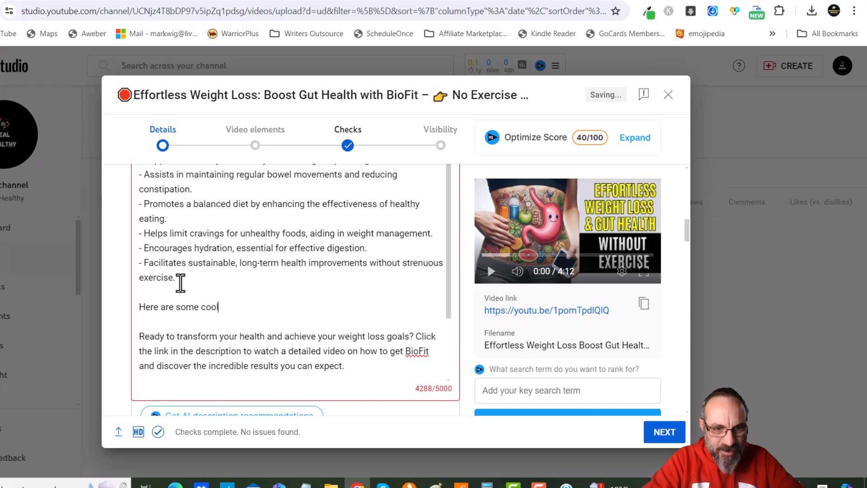
{"action": "type", "text": " hasht"}
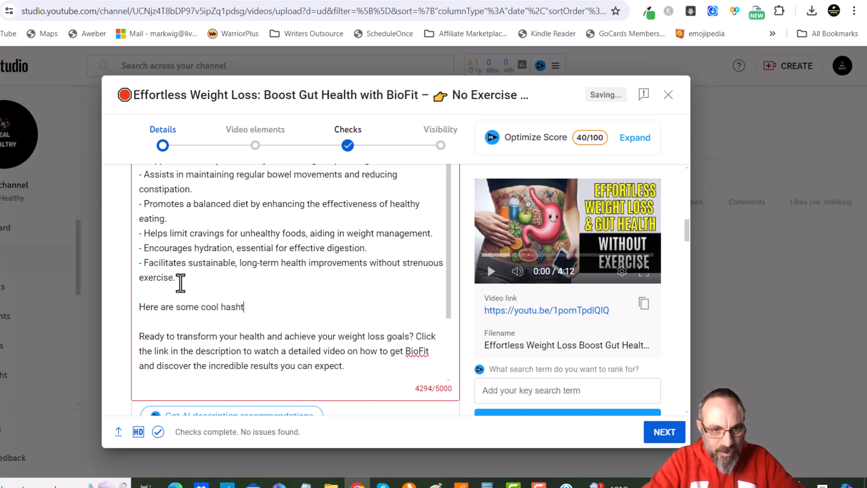
{"action": "type", "text": "ags to he"}
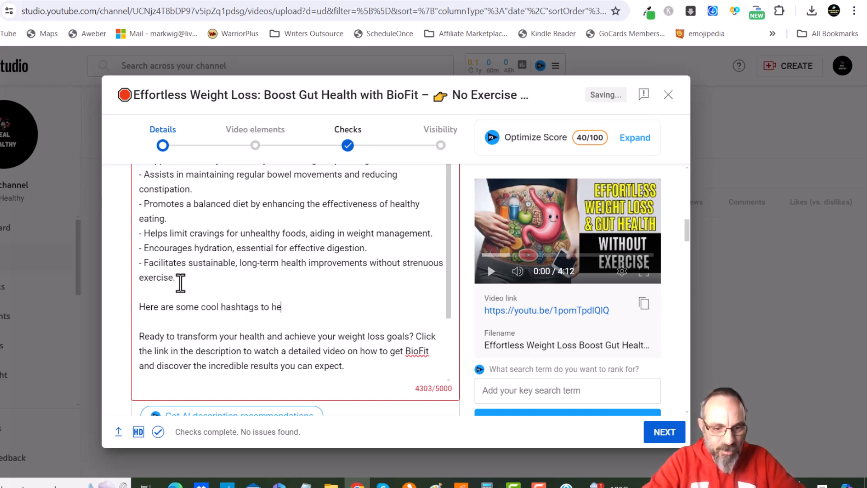
{"action": "type", "text": "lp you out:"}
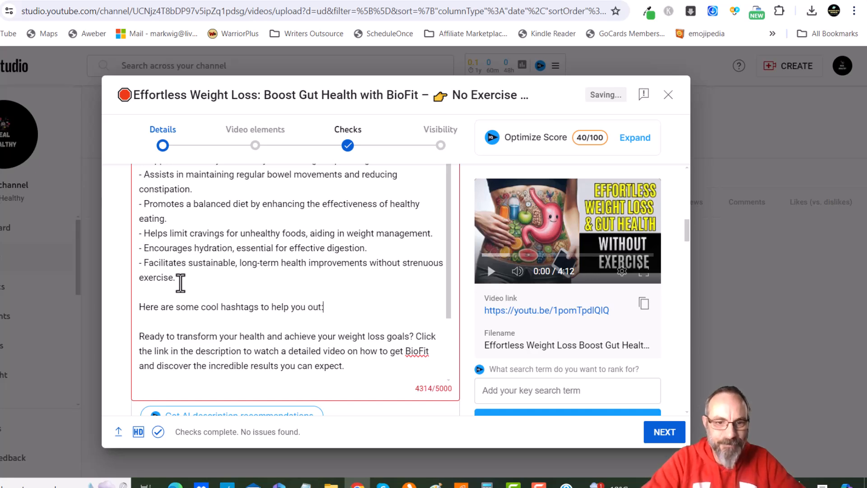
{"action": "key", "text": "Return"}
{"action": "key", "text": "Return"}
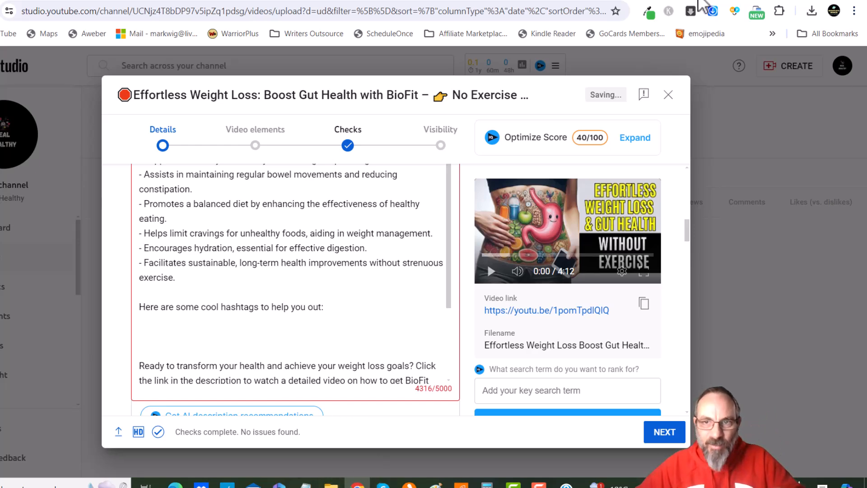
Copy the keyword list from the script document and ask ChatGPT: 'Turn these into hashtags:' with the keywords pasted
{"action": "left_click", "coordinate": [703, 1]}
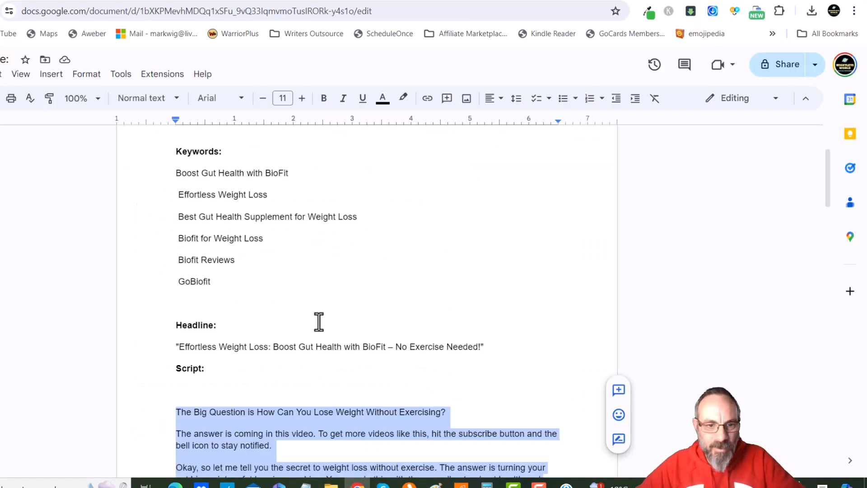
{"action": "left_click_drag", "start_coordinate": [228, 281], "coordinate": [179, 183]}
{"action": "key", "text": "ctrl+c"}
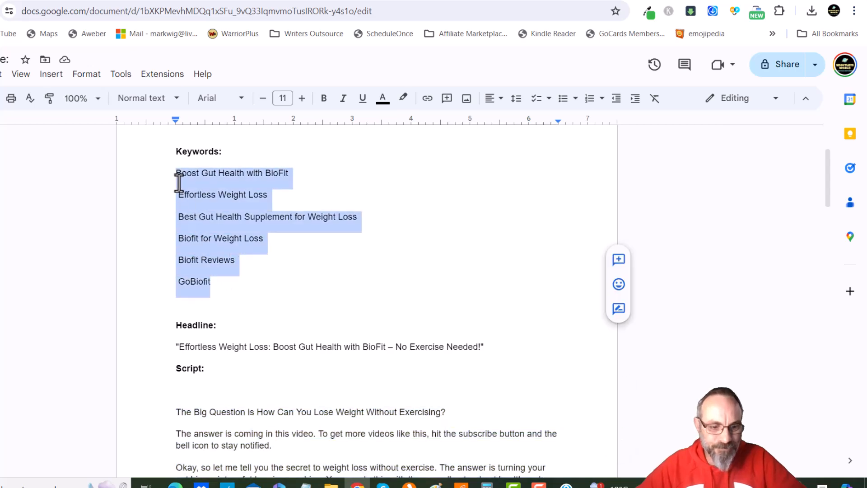
{"action": "left_click", "coordinate": [626, 2]}
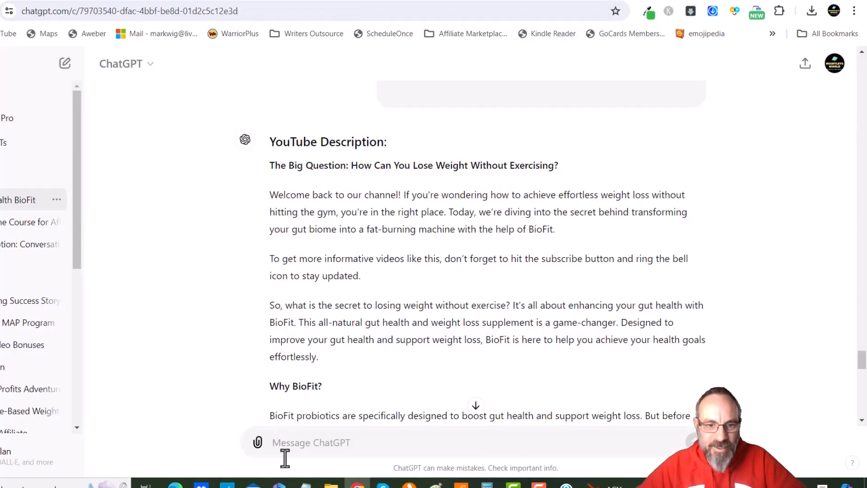
{"action": "left_click", "coordinate": [312, 441]}
{"action": "type", "text": "Trun these into hashtags"}
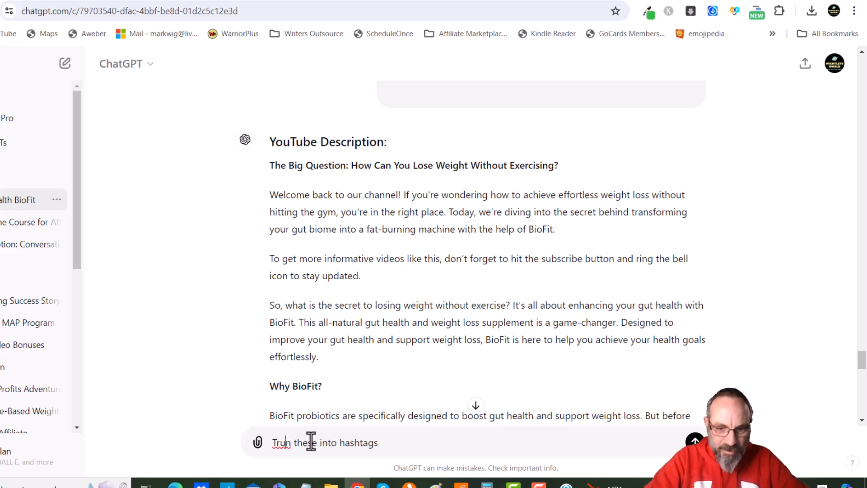
{"action": "key", "text": "BackSpace"}
{"action": "key", "text": "BackSpace"}
{"action": "type", "text": "ur"}
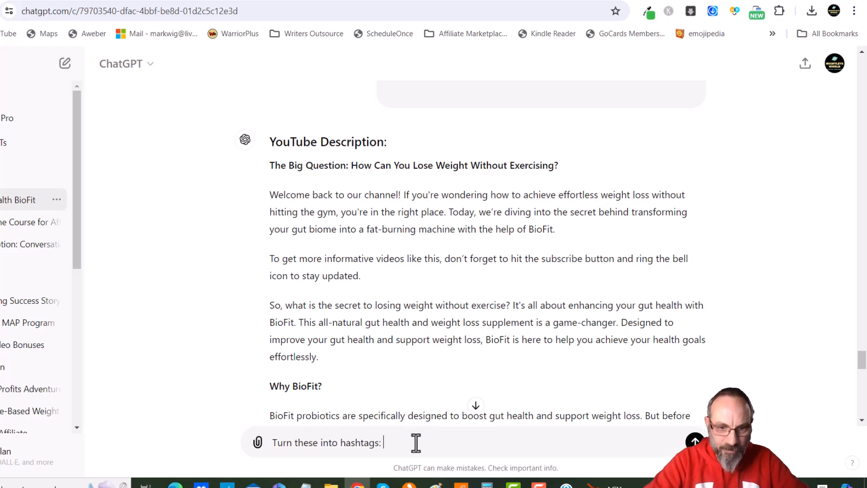
{"action": "key", "text": "ctrl+v"}
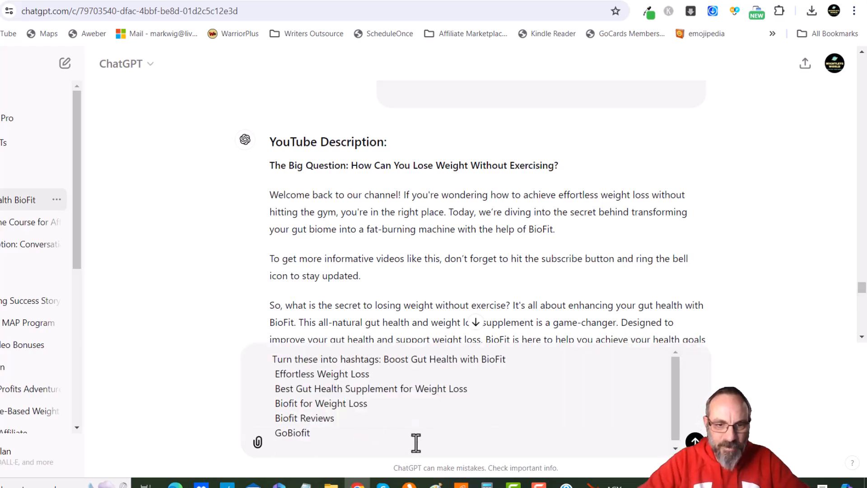
{"action": "key", "text": "Return"}
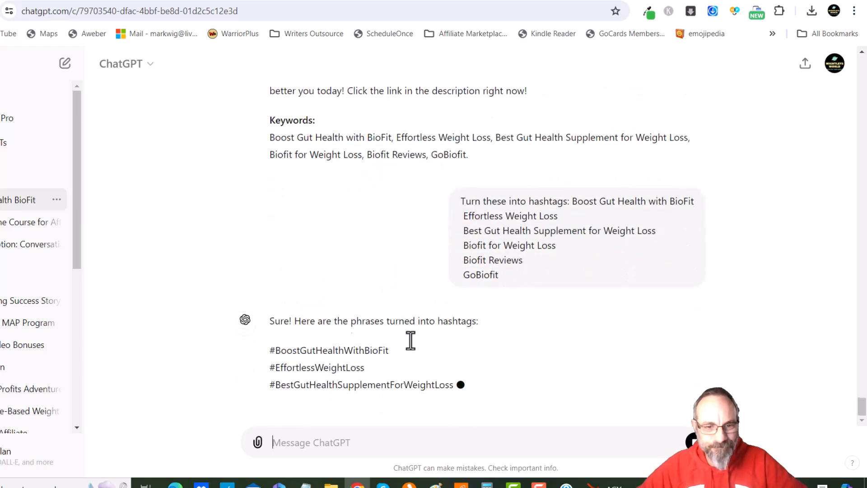
Copy the generated hashtags and paste them under the hashtag line in the video description
{"action": "left_click_drag", "start_coordinate": [268, 266], "coordinate": [318, 348]}
{"action": "key", "text": "ctrl+c"}
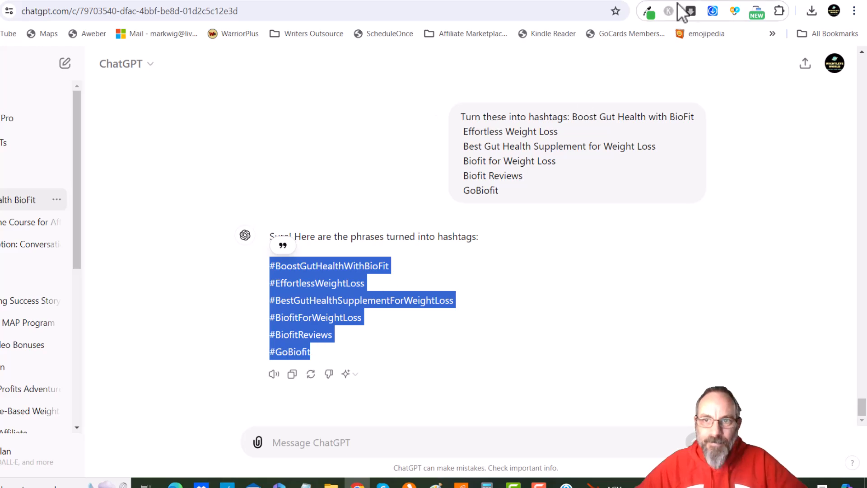
{"action": "left_click", "coordinate": [724, 1]}
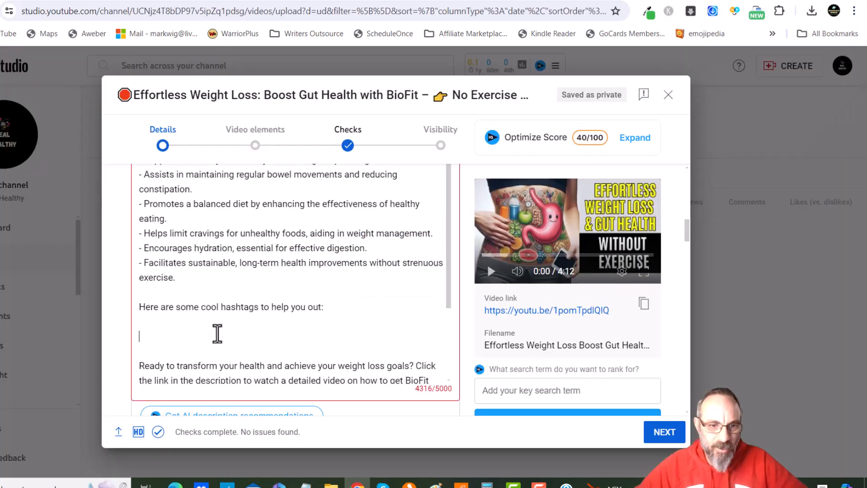
{"action": "left_click", "coordinate": [217, 334]}
{"action": "key", "text": "ctrl+v"}
Review the rest of the description and the settings below it
{"action": "scroll", "coordinate": [220, 321], "scroll_direction": "down", "scroll_amount": 1}
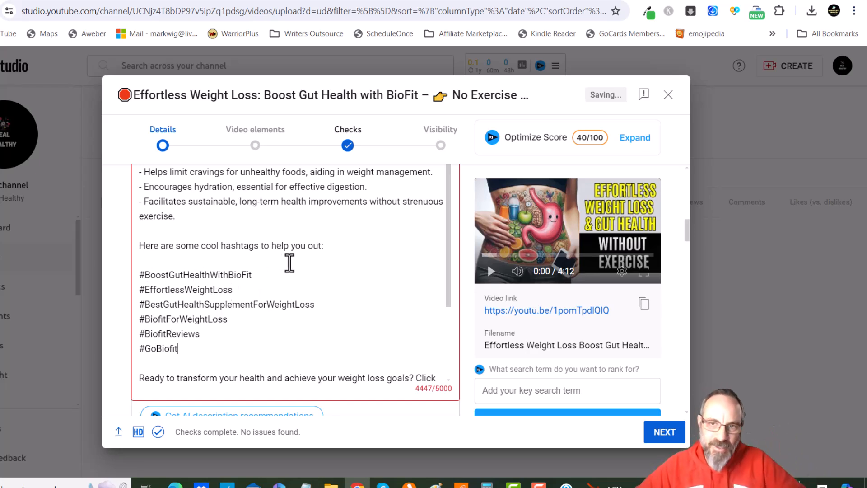
{"action": "scroll", "coordinate": [288, 260], "scroll_direction": "down", "scroll_amount": 4}
{"action": "scroll", "coordinate": [289, 262], "scroll_direction": "down", "scroll_amount": 1}
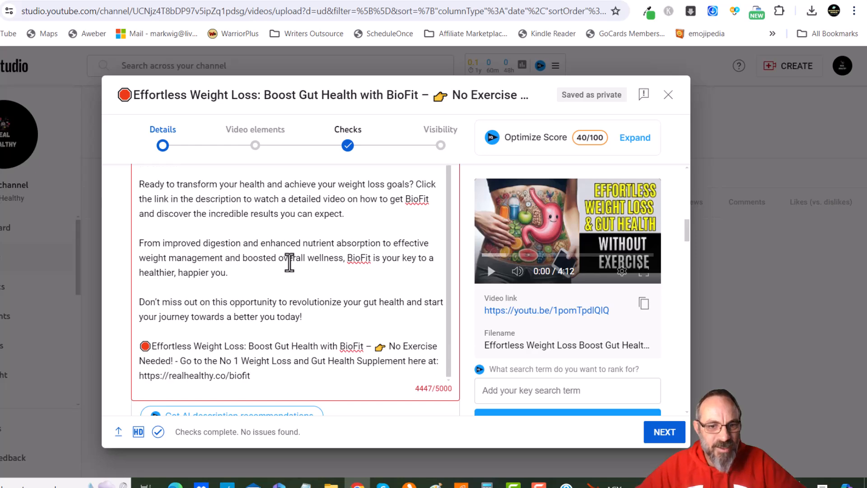
{"action": "scroll", "coordinate": [492, 322], "scroll_direction": "down", "scroll_amount": 6}
{"action": "scroll", "coordinate": [362, 314], "scroll_direction": "down", "scroll_amount": 15}
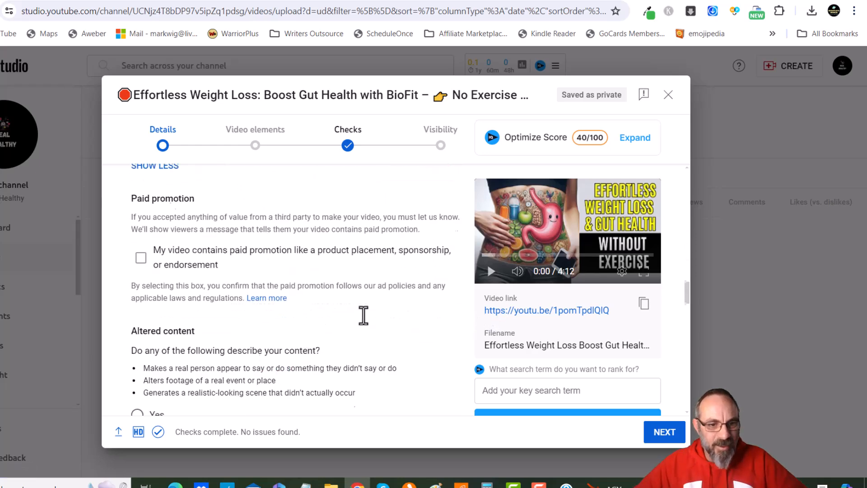
Merge the keyword list in the script document into one comma-separated line, adding Biofit and Biofit Supplement at the end
{"action": "left_click", "coordinate": [310, 355]}
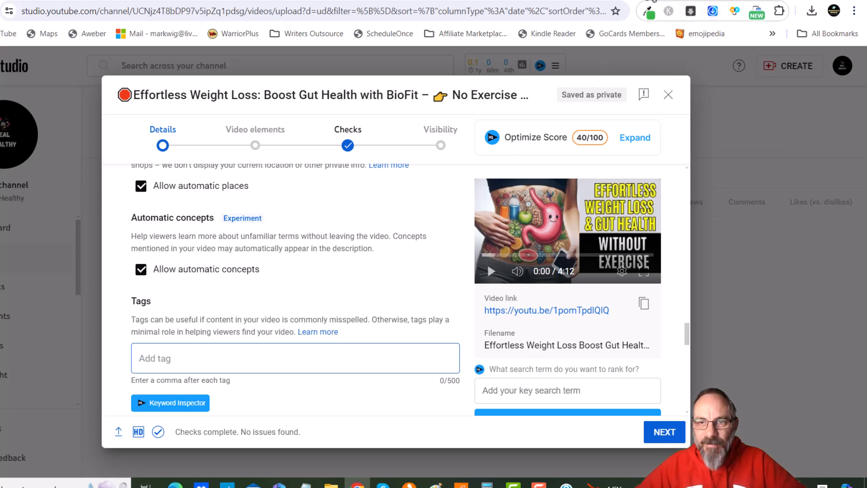
{"action": "left_click", "coordinate": [698, 1]}
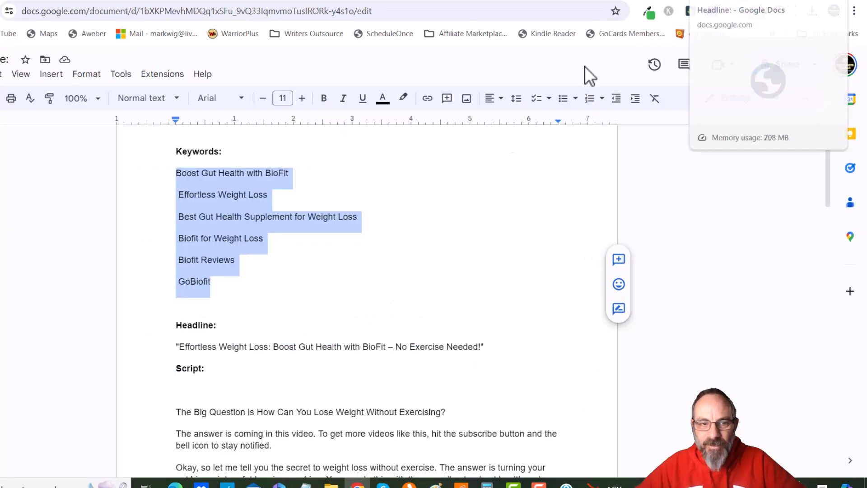
{"action": "left_click", "coordinate": [178, 194]}
{"action": "key", "text": "BackSpace"}
{"action": "key", "text": "BackSpace"}
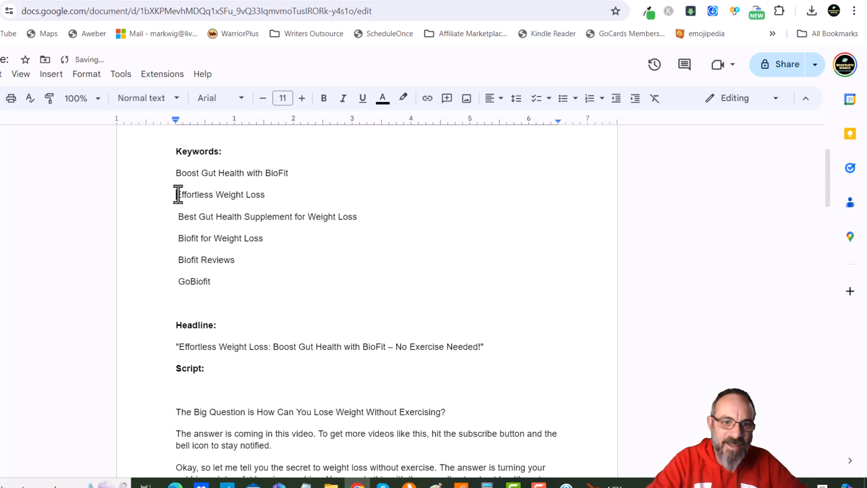
{"action": "type", "text": ", Effortless Weight Loss"}
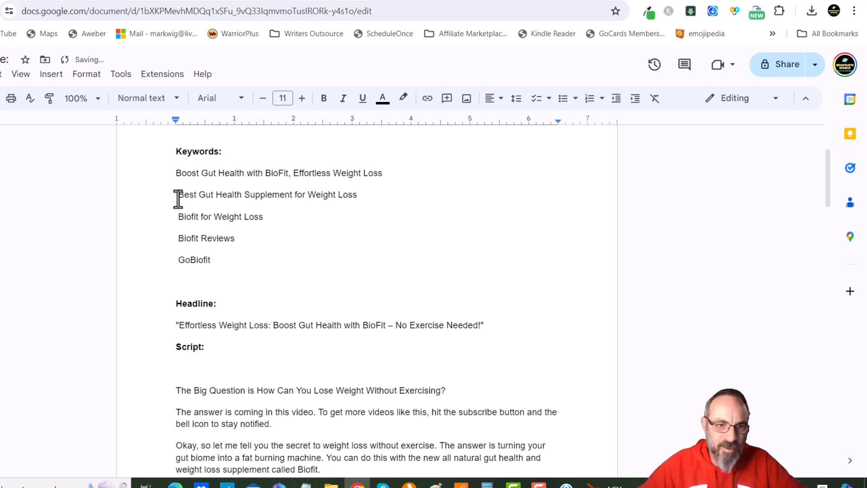
{"action": "left_click", "coordinate": [180, 197]}
{"action": "key", "text": "BackSpace"}
{"action": "key", "text": "BackSpace"}
{"action": "type", "text": ","}
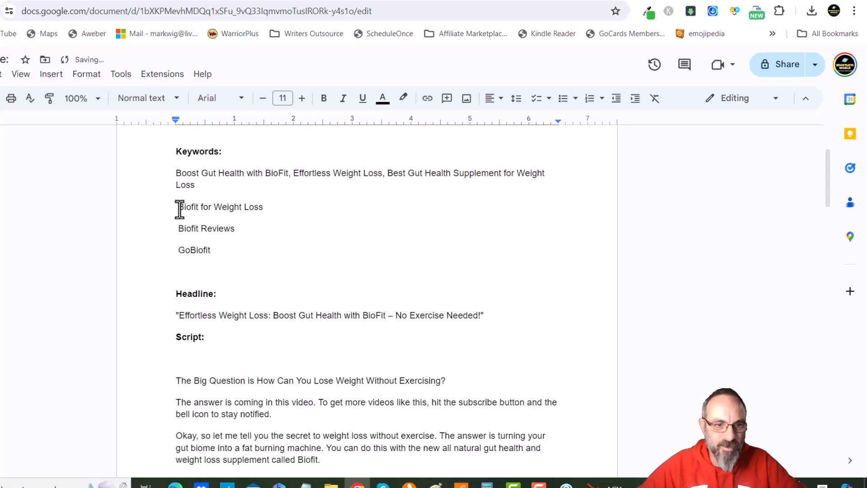
{"action": "left_click", "coordinate": [179, 207]}
{"action": "key", "text": "BackSpace"}
{"action": "key", "text": "BackSpace"}
{"action": "type", "text": ", Biofit for Weight Loss"}
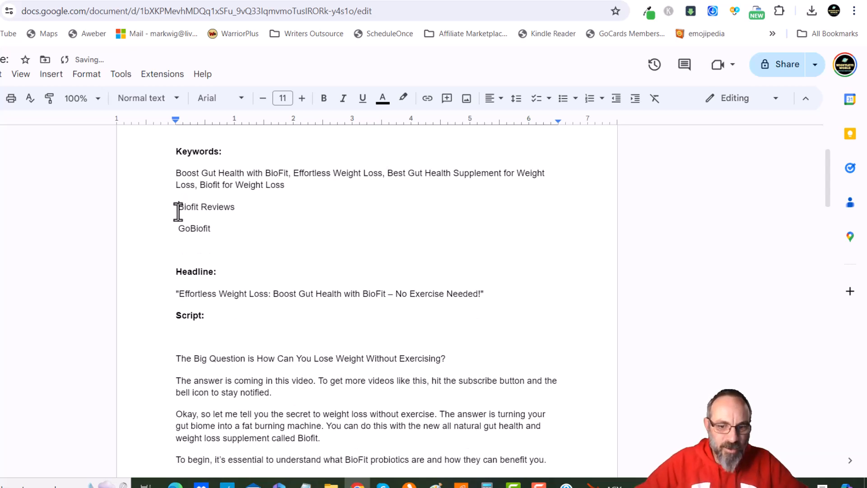
{"action": "left_click", "coordinate": [178, 207]}
{"action": "key", "text": "BackSpace"}
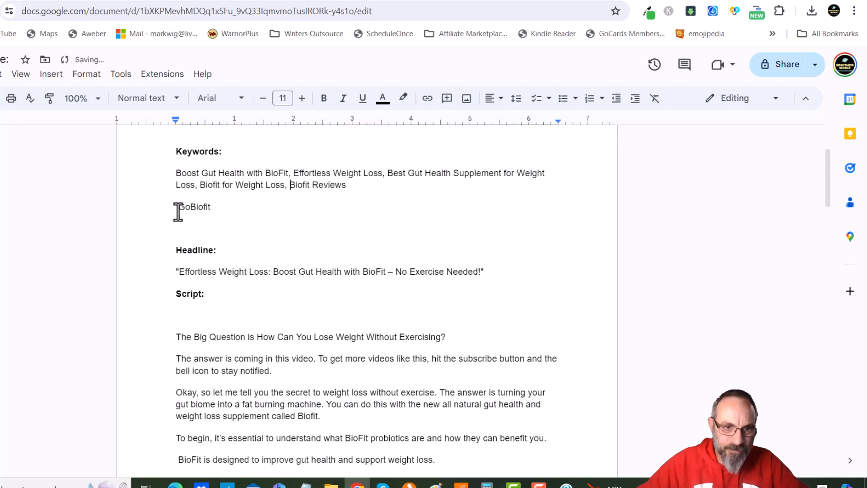
{"action": "left_click", "coordinate": [178, 211]}
{"action": "key", "text": "BackSpace"}
{"action": "type", "text": ",GoBiofit"}
{"action": "left_click", "coordinate": [408, 194]}
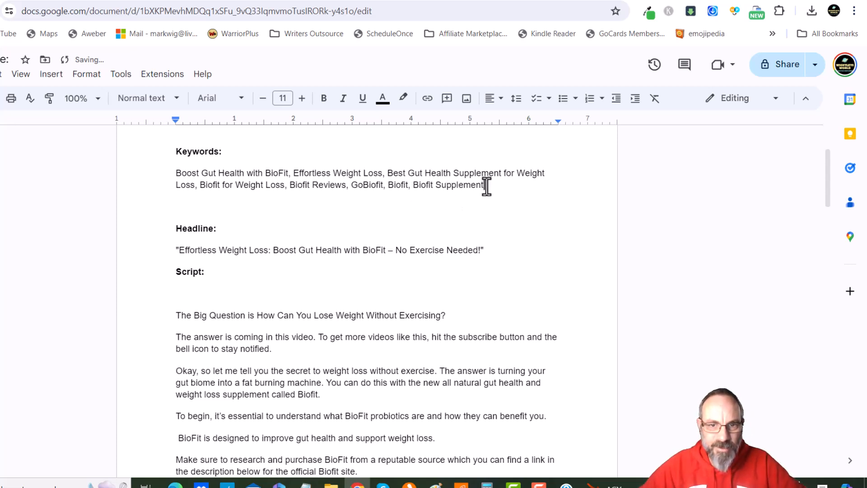
Copy the comma-separated keywords and paste them into the video's Tags field
{"action": "left_click_drag", "start_coordinate": [492, 186], "coordinate": [180, 179]}
{"action": "key", "text": "ctrl+c"}
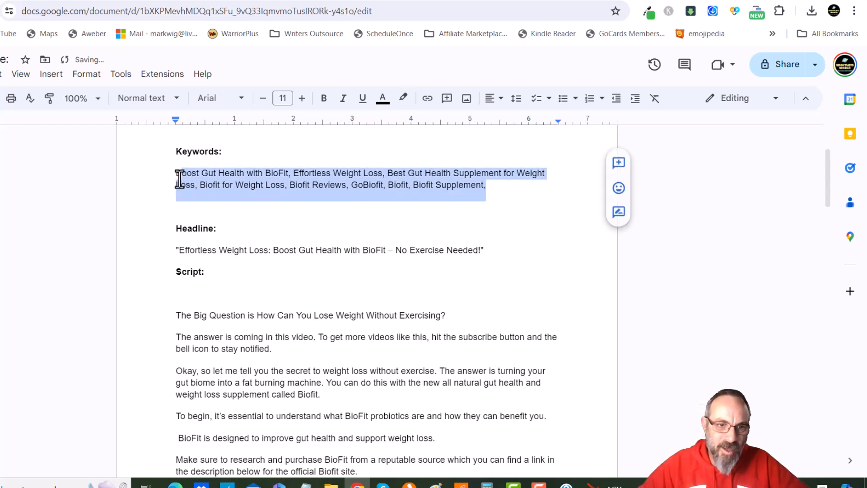
{"action": "left_click", "coordinate": [724, 0]}
{"action": "key", "text": "ctrl+v"}
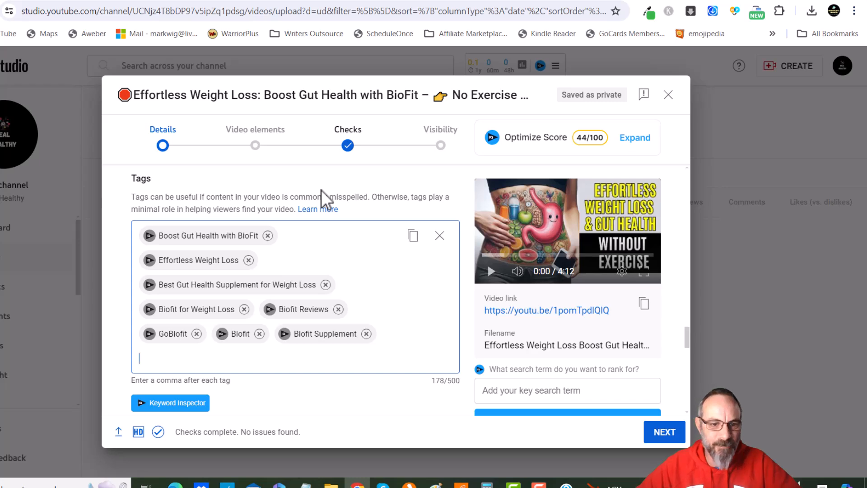
Set the video category to People & Blogs
{"action": "scroll", "coordinate": [323, 261], "scroll_direction": "down", "scroll_amount": 2}
{"action": "scroll", "coordinate": [325, 276], "scroll_direction": "down", "scroll_amount": 8}
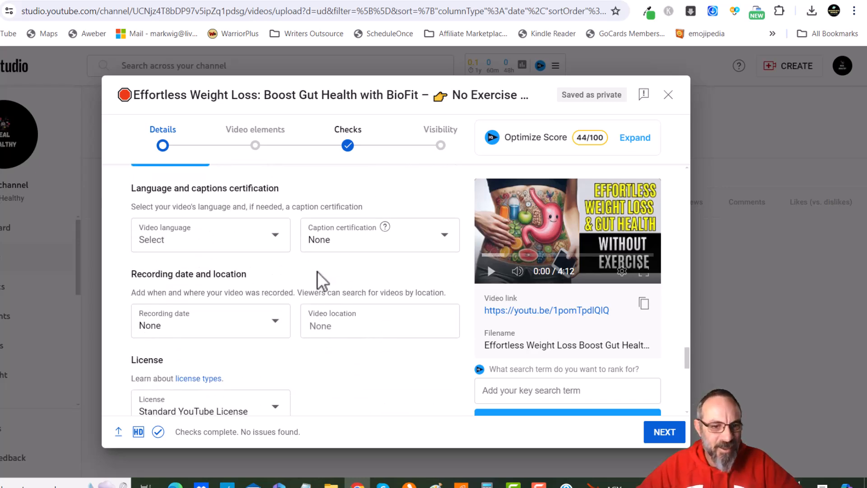
{"action": "scroll", "coordinate": [318, 275], "scroll_direction": "down", "scroll_amount": 5}
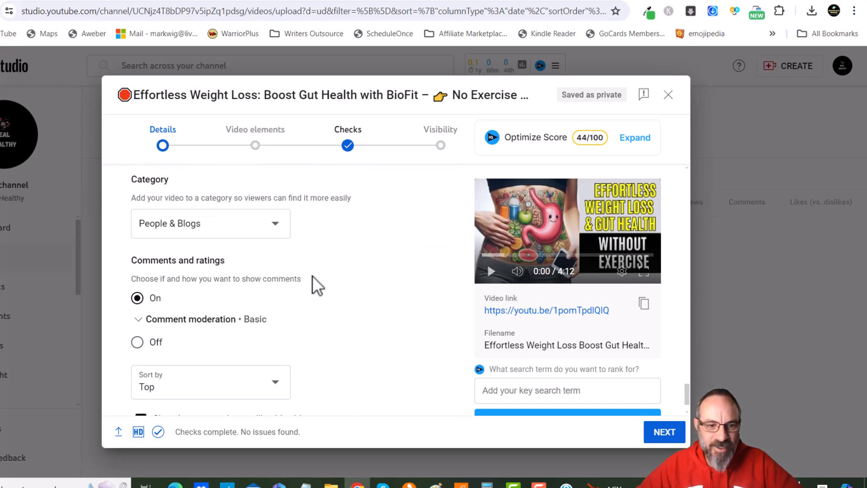
{"action": "left_click", "coordinate": [212, 231]}
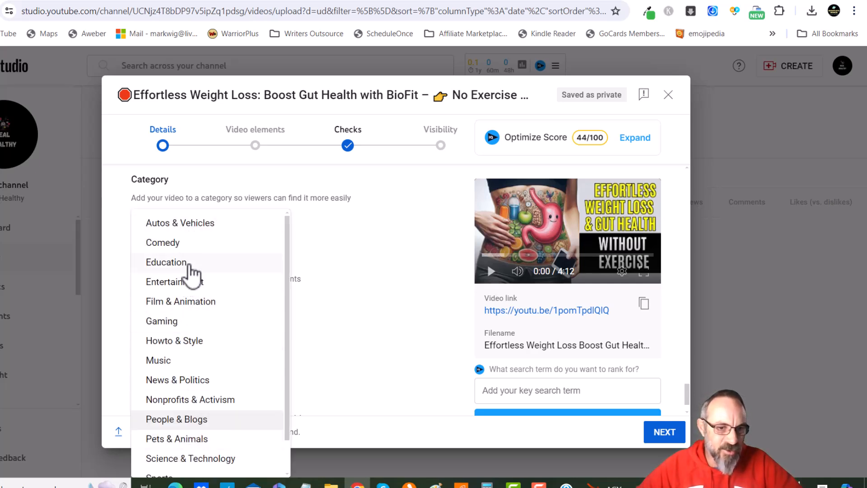
{"action": "scroll", "coordinate": [193, 345], "scroll_direction": "down", "scroll_amount": 2}
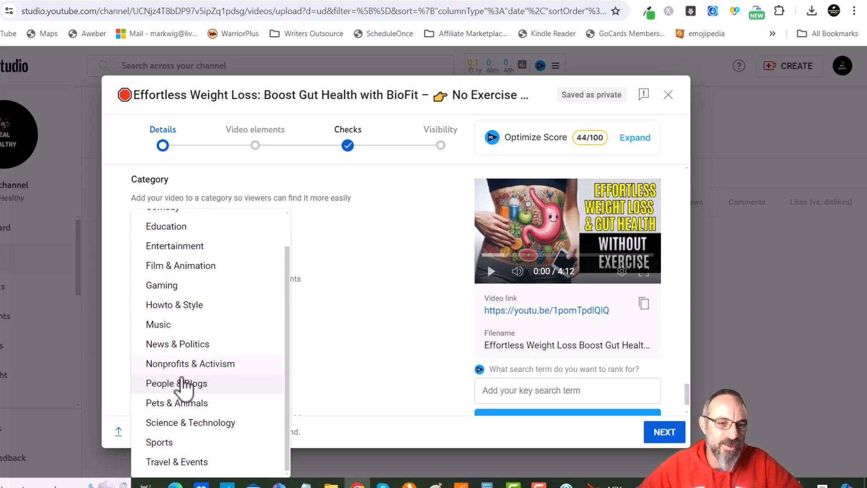
{"action": "left_click", "coordinate": [170, 384]}
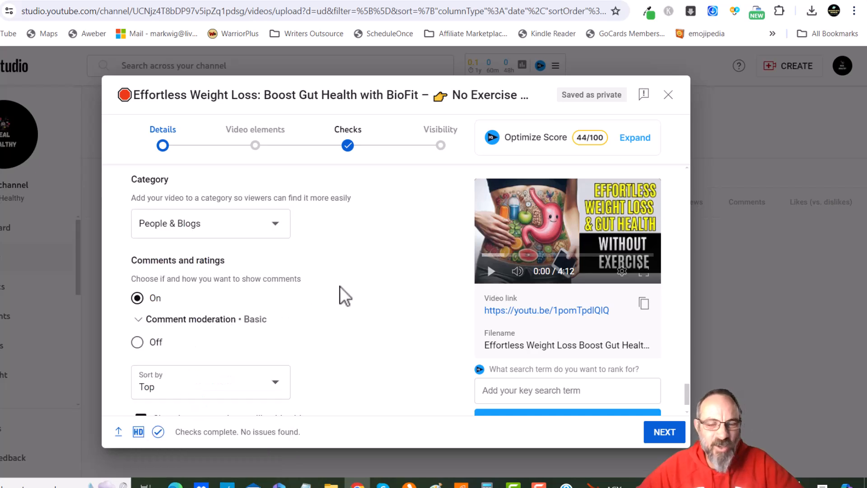
Advance past the Details, Video elements and Checks pages to Visibility
{"action": "scroll", "coordinate": [312, 263], "scroll_direction": "down", "scroll_amount": 1}
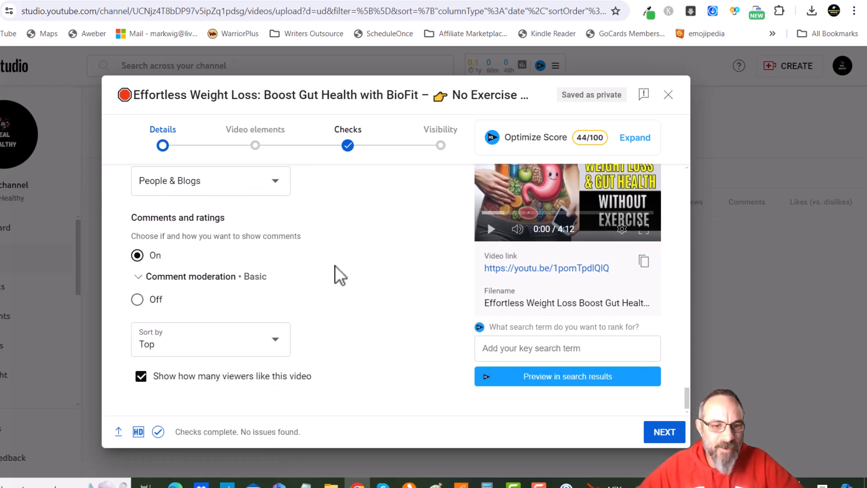
{"action": "left_click", "coordinate": [663, 439]}
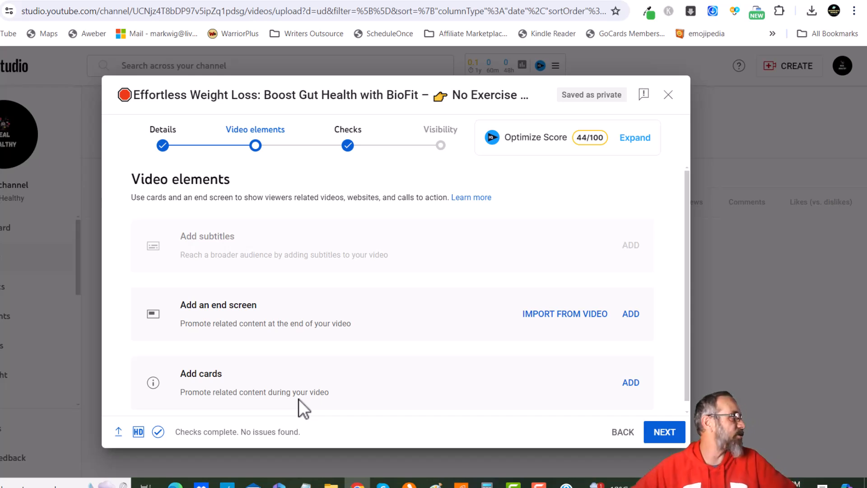
{"action": "left_click", "coordinate": [665, 433]}
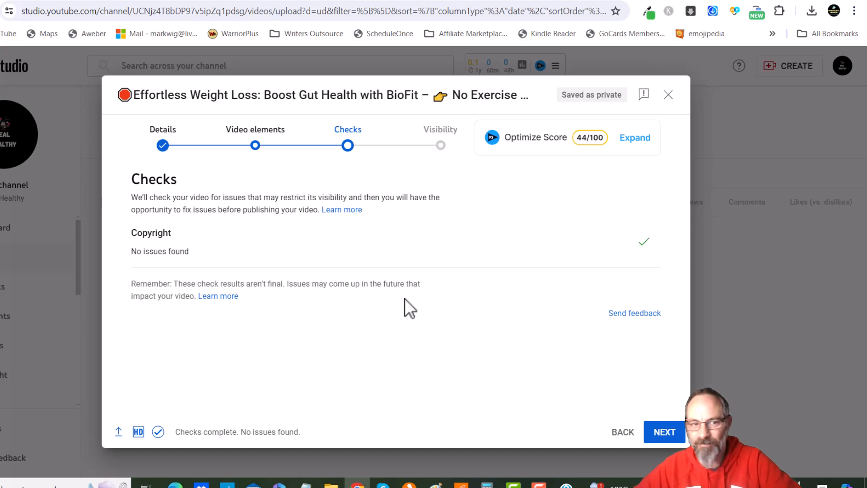
{"action": "left_click", "coordinate": [664, 434]}
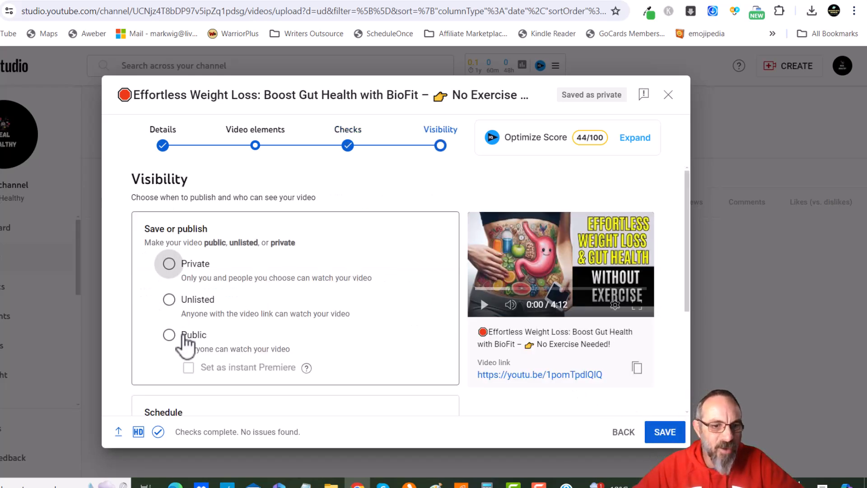
Set the video's visibility to Public and publish it
{"action": "left_click", "coordinate": [169, 335]}
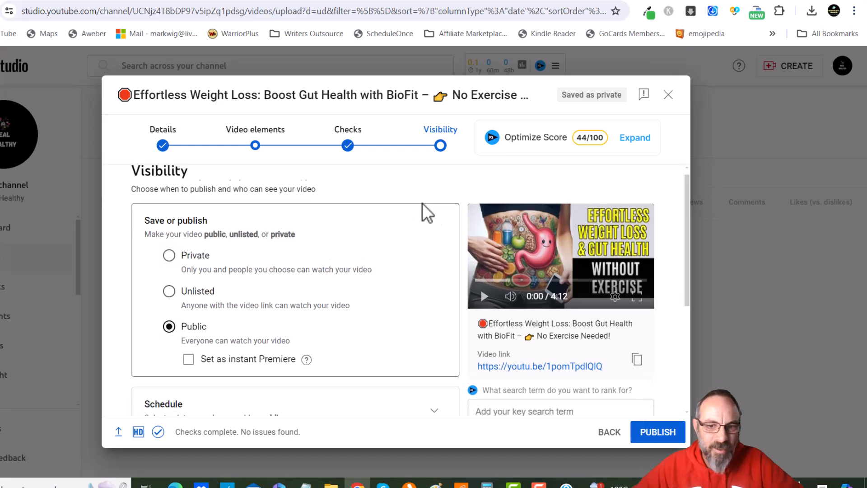
{"action": "scroll", "coordinate": [416, 300], "scroll_direction": "down", "scroll_amount": 5}
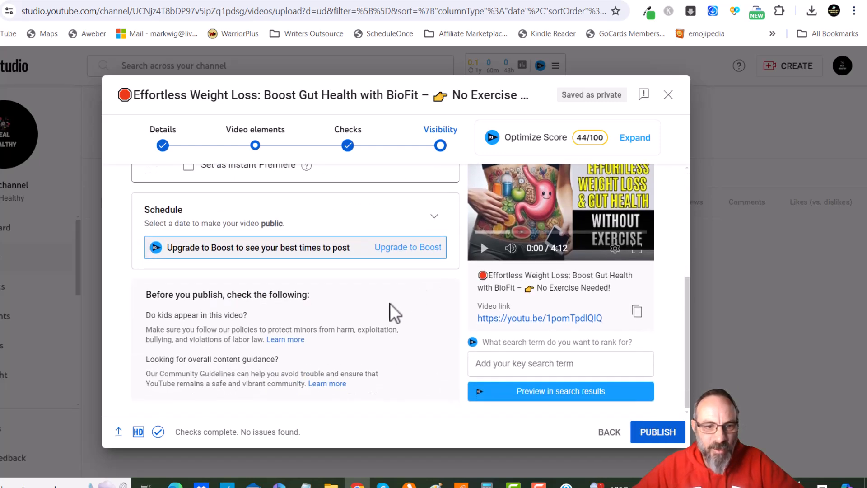
{"action": "left_click", "coordinate": [658, 434]}
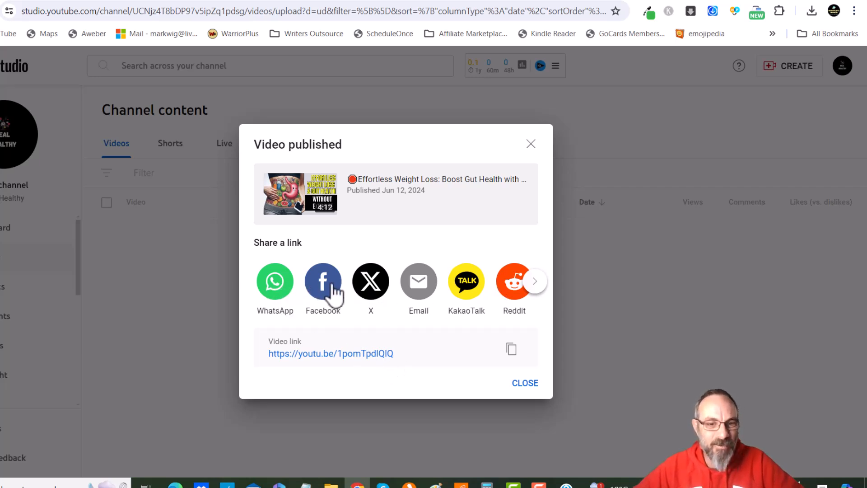
Share the published video to the Highster Mobile Spy App blog on Blogger and publish the post
{"action": "left_click", "coordinate": [535, 283]}
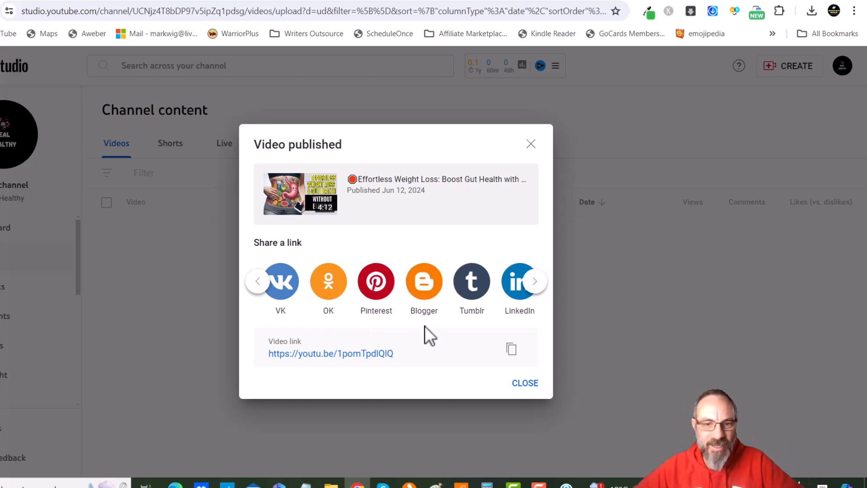
{"action": "left_click", "coordinate": [420, 287]}
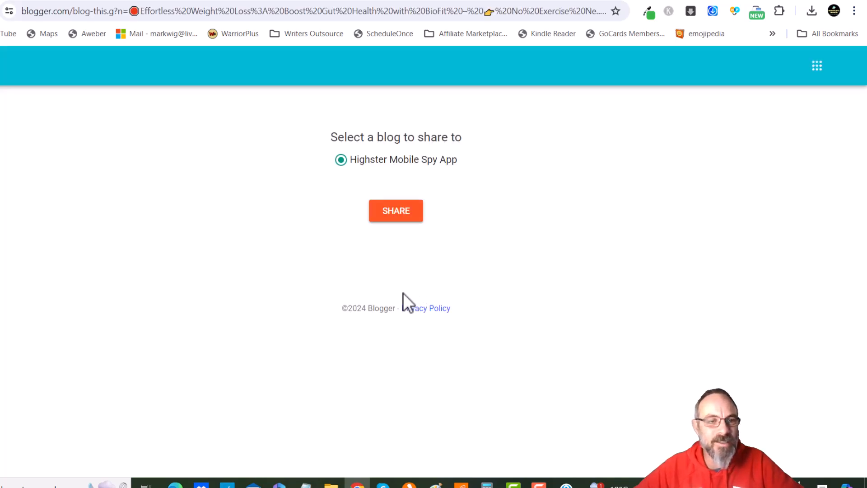
{"action": "left_click", "coordinate": [387, 218]}
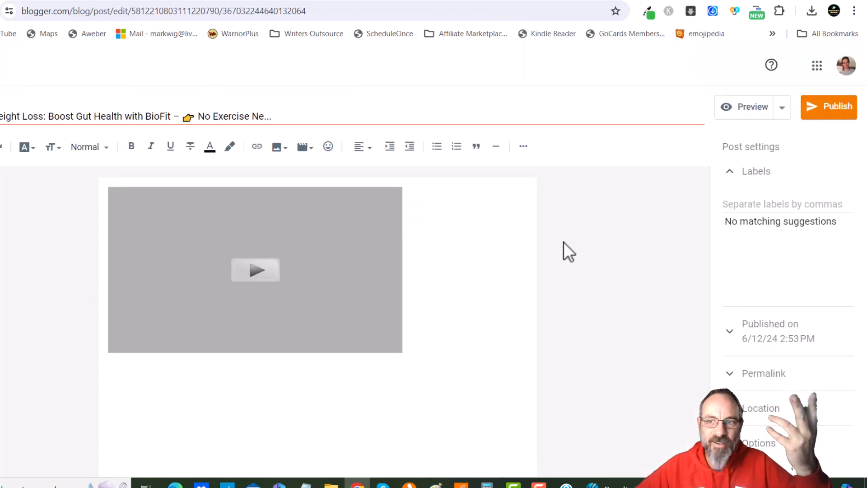
{"action": "left_click", "coordinate": [826, 109]}
{"action": "left_click", "coordinate": [458, 291]}
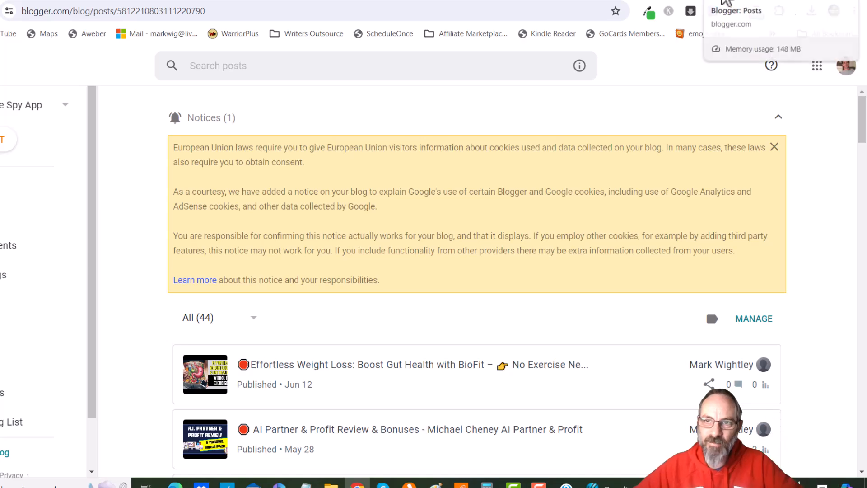
Check the Blogger posts list, then return and open the published video from its link
{"action": "scroll", "coordinate": [499, 306], "scroll_direction": "down", "scroll_amount": 15}
{"action": "scroll", "coordinate": [383, 344], "scroll_direction": "down", "scroll_amount": 3}
{"action": "scroll", "coordinate": [389, 344], "scroll_direction": "up", "scroll_amount": 15}
{"action": "left_click", "coordinate": [723, 0]}
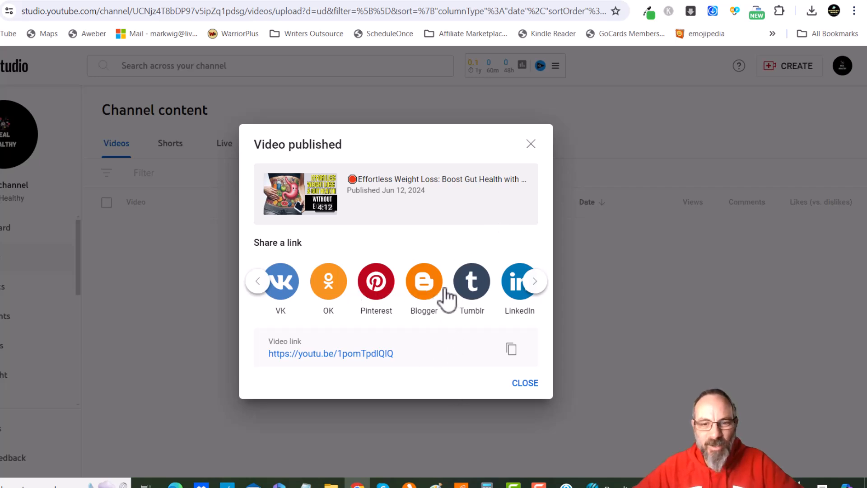
{"action": "left_click", "coordinate": [335, 355]}
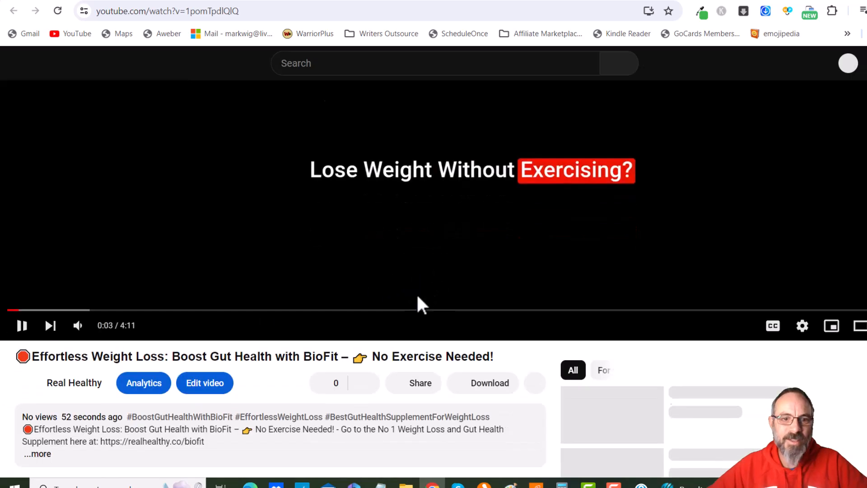
Pause the video and like it
{"action": "left_click", "coordinate": [418, 295]}
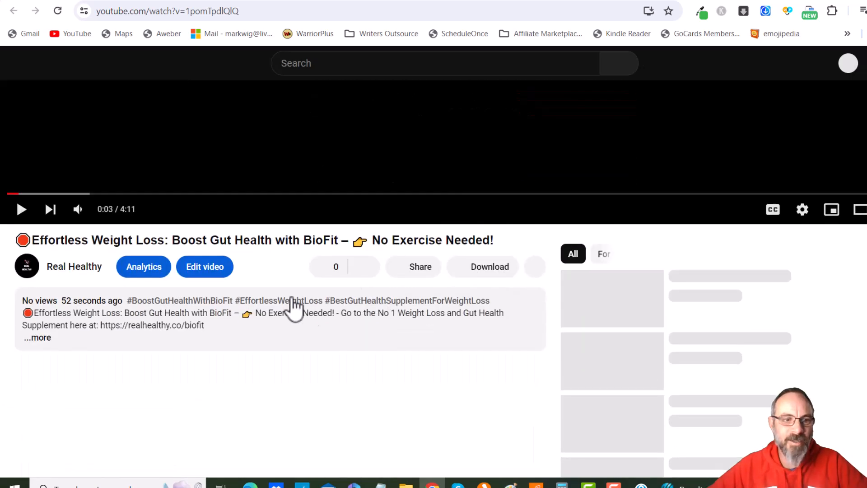
{"action": "scroll", "coordinate": [457, 332], "scroll_direction": "down", "scroll_amount": 5}
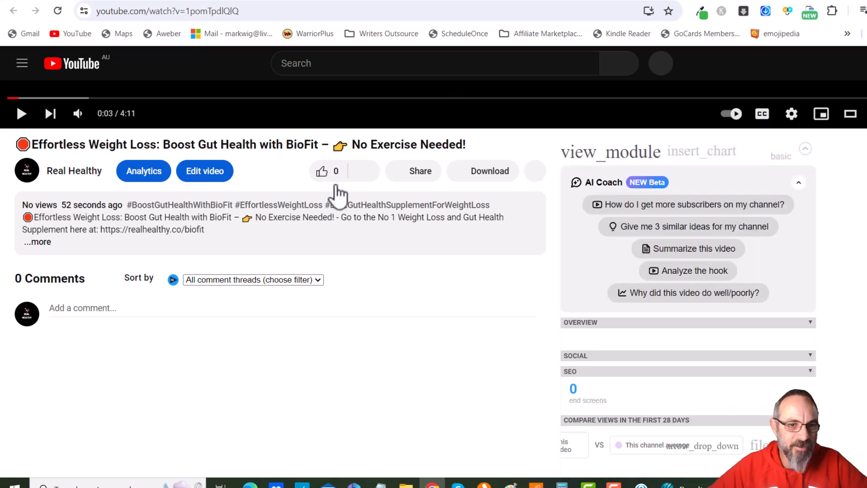
{"action": "left_click", "coordinate": [322, 172]}
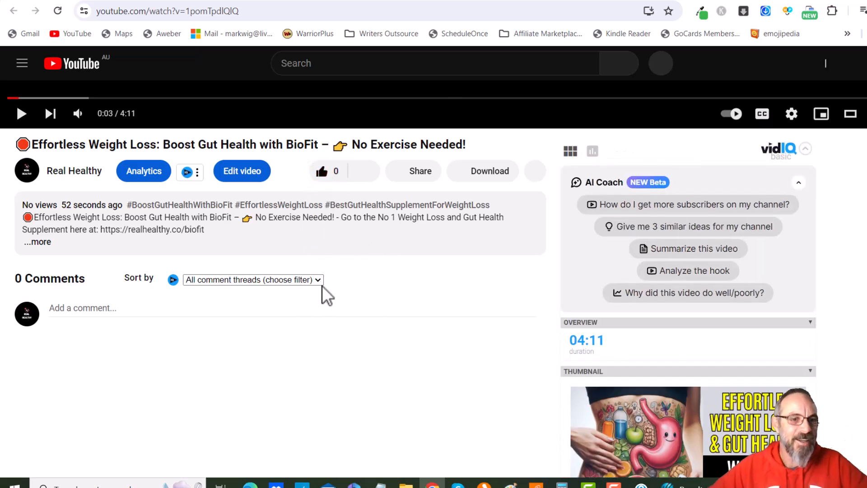
Expand the video description and copy its opening lines containing the BioFit link
{"action": "left_click", "coordinate": [39, 243]}
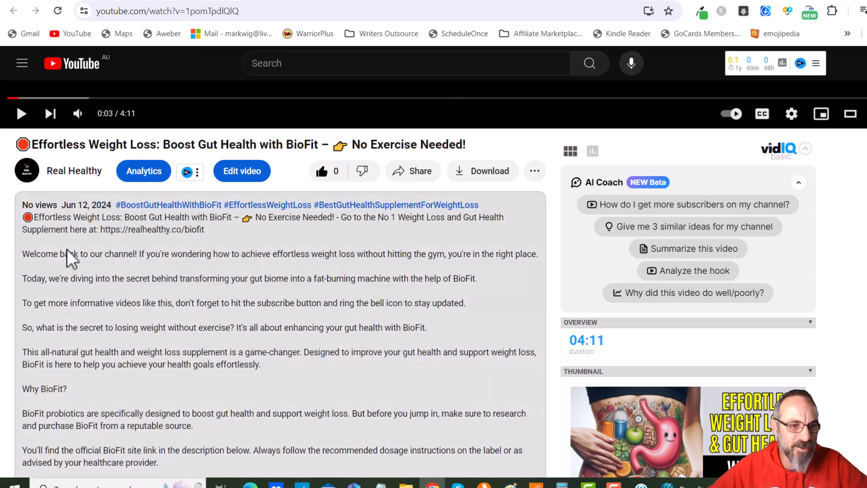
{"action": "left_click_drag", "start_coordinate": [204, 230], "coordinate": [25, 231]}
{"action": "scroll", "coordinate": [275, 277], "scroll_direction": "down", "scroll_amount": 15}
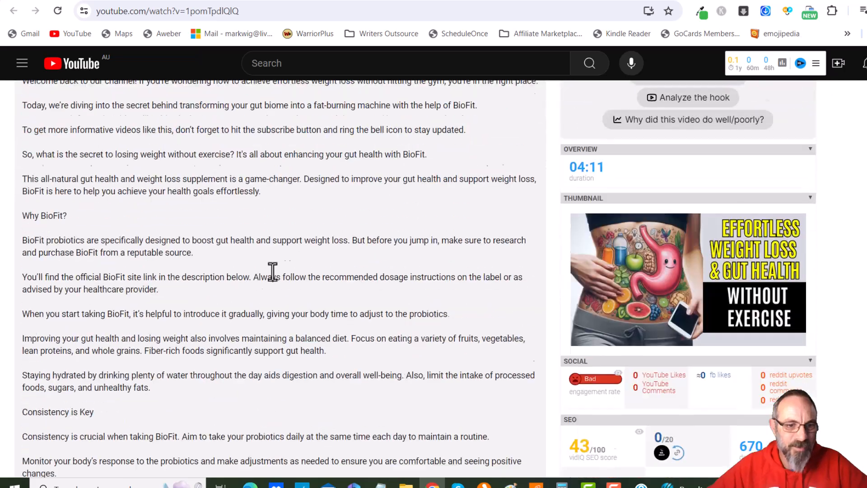
{"action": "scroll", "coordinate": [320, 288], "scroll_direction": "down", "scroll_amount": 8}
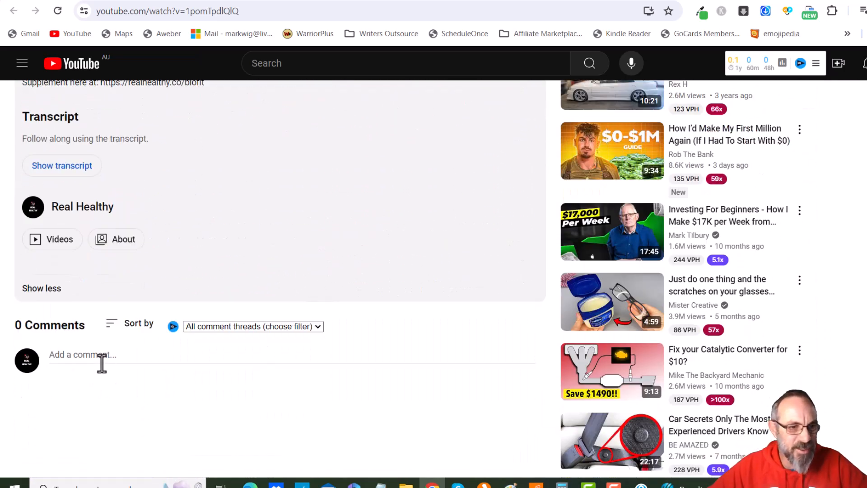
Paste the copied BioFit description lines with the link as a comment on the video and post it
{"action": "left_click", "coordinate": [102, 358]}
{"action": "type", "text": "🛑 Effortless Weight Loss: Boost Gut Health with BioFit – 👉  No Exercise Needed! - Go to the No 1 Weight Loss and Gut Health Supplement here at: https://realhealthy.co/biofit"}
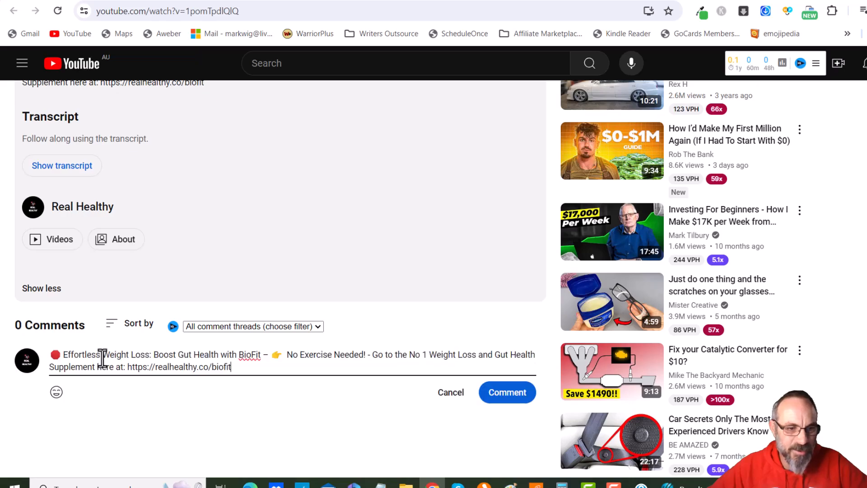
{"action": "scroll", "coordinate": [251, 312], "scroll_direction": "up", "scroll_amount": 12}
{"action": "scroll", "coordinate": [75, 275], "scroll_direction": "down", "scroll_amount": 5}
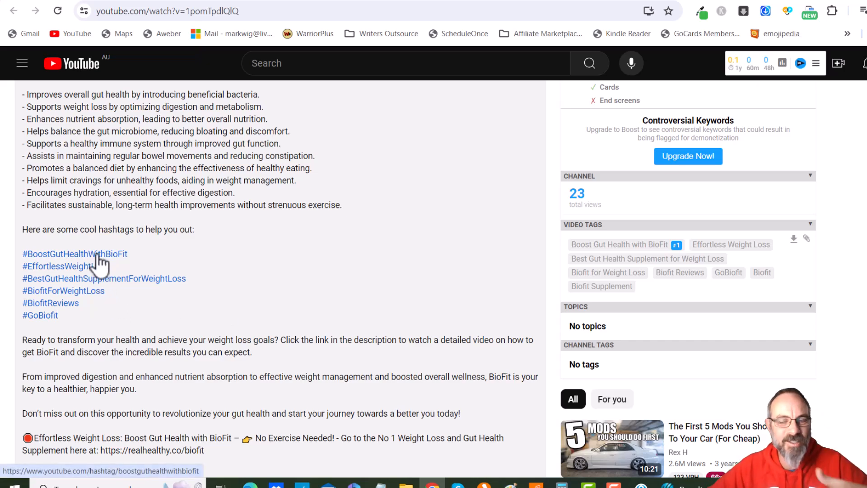
{"action": "scroll", "coordinate": [199, 266], "scroll_direction": "up", "scroll_amount": 15}
{"action": "scroll", "coordinate": [237, 312], "scroll_direction": "up", "scroll_amount": 4}
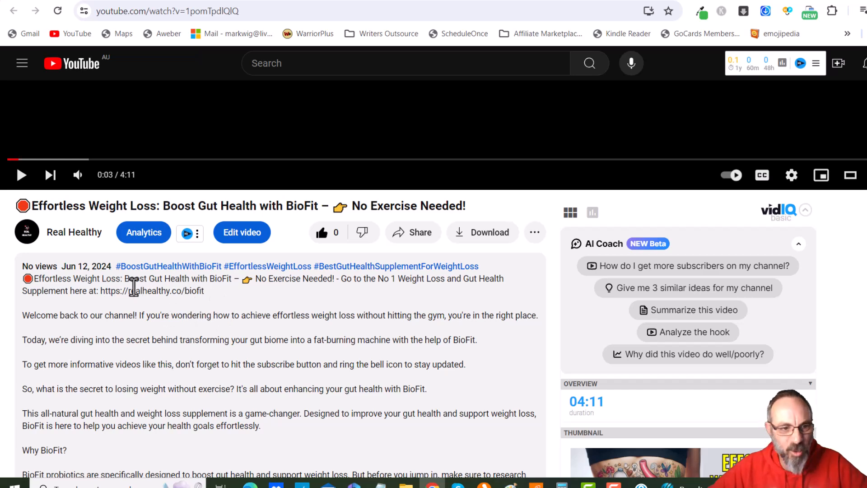
{"action": "scroll", "coordinate": [181, 312], "scroll_direction": "down", "scroll_amount": 7}
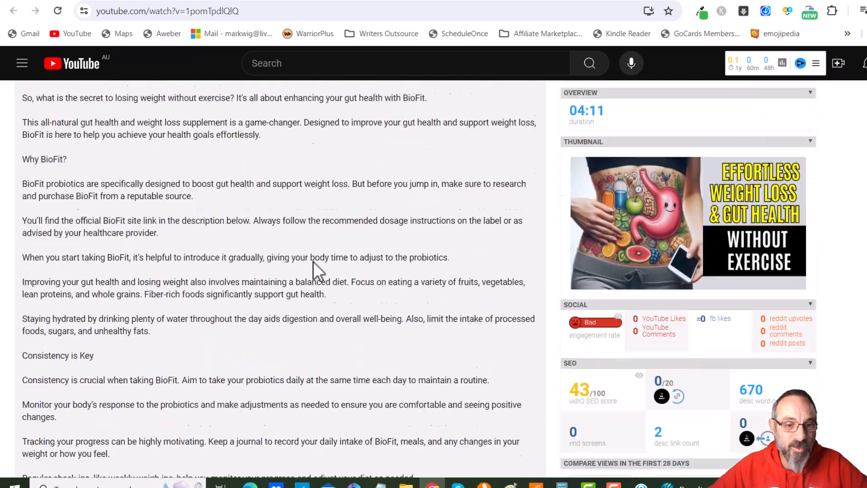
{"action": "scroll", "coordinate": [313, 261], "scroll_direction": "down", "scroll_amount": 5}
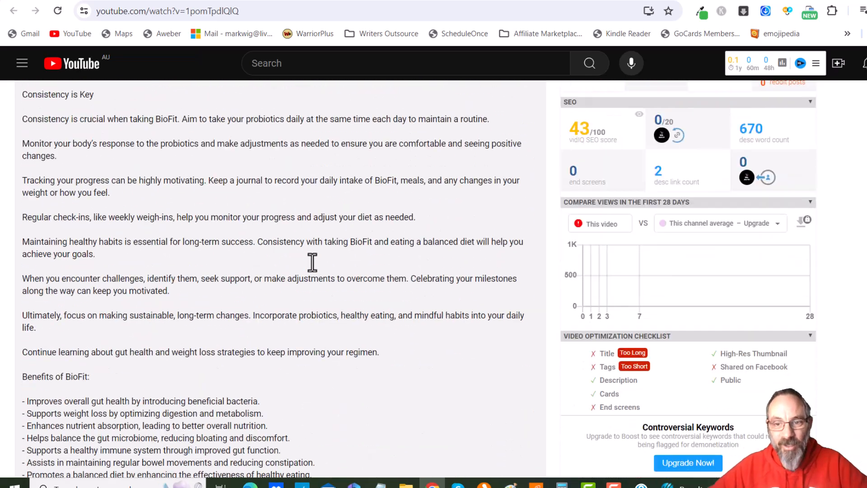
{"action": "scroll", "coordinate": [319, 230], "scroll_direction": "down", "scroll_amount": 15}
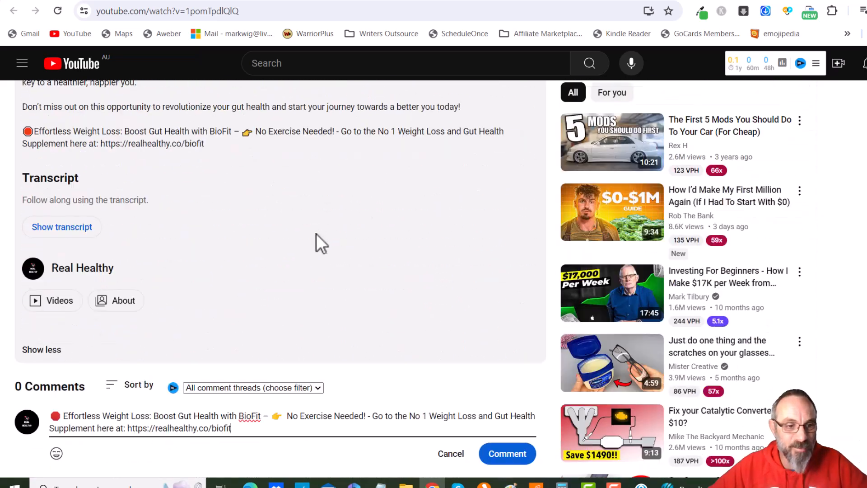
{"action": "left_click", "coordinate": [505, 334]}
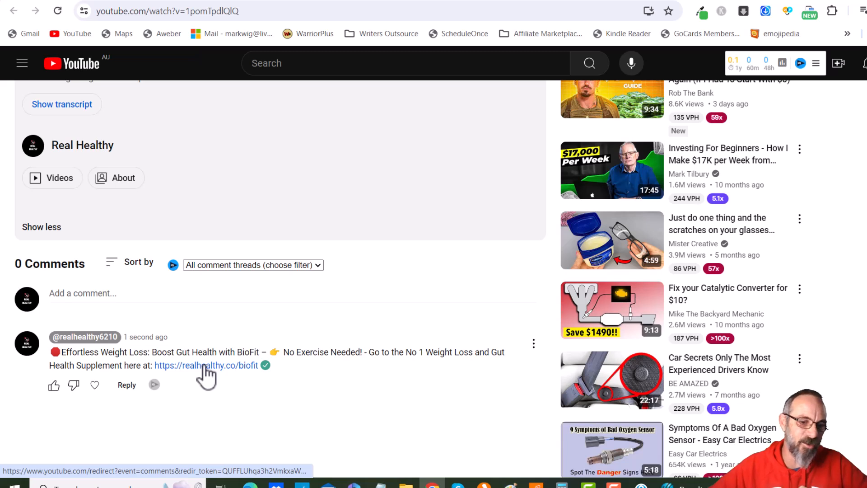
Try to pin the posted comment, cancelling the verification prompt
{"action": "left_click", "coordinate": [534, 345]}
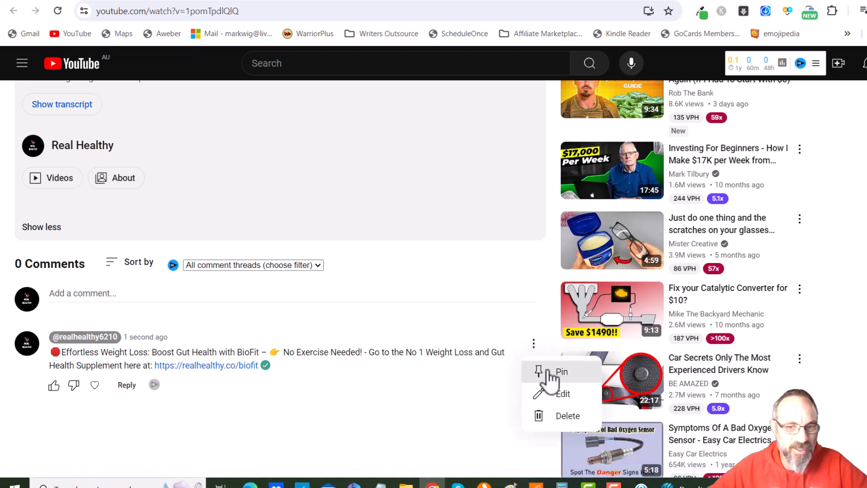
{"action": "left_click", "coordinate": [552, 370]}
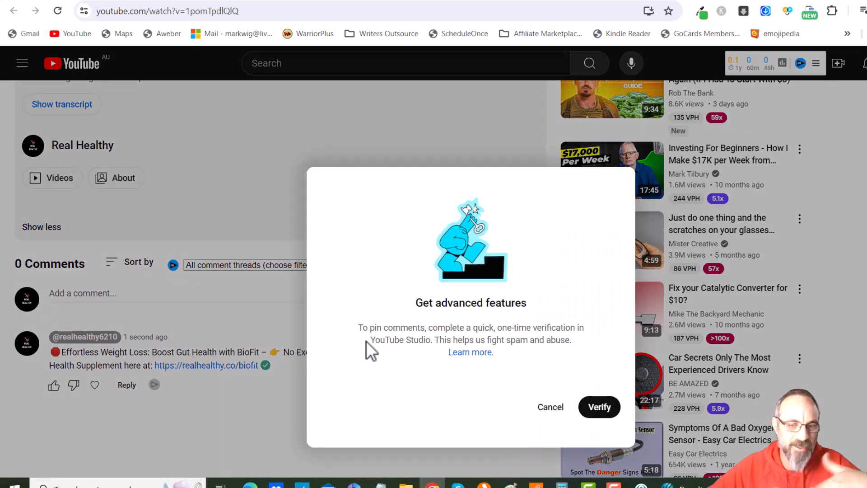
{"action": "left_click", "coordinate": [551, 409]}
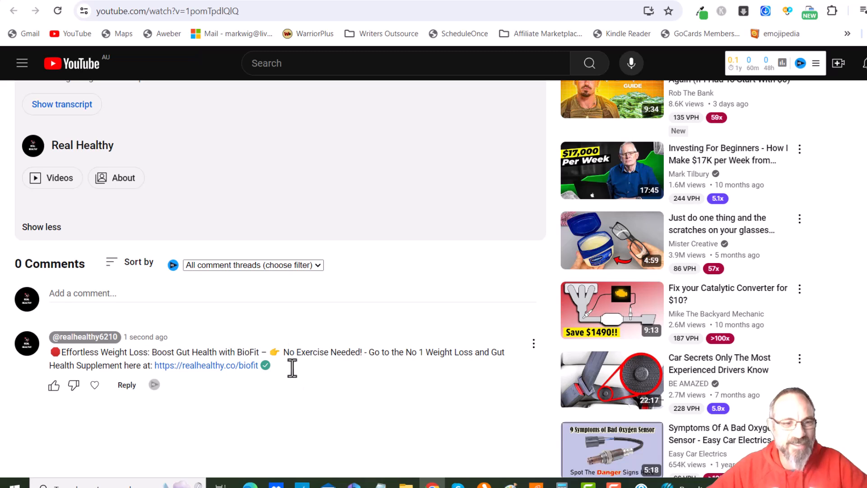
Like and heart the posted comment
{"action": "left_click", "coordinate": [54, 385]}
{"action": "left_click", "coordinate": [104, 385]}
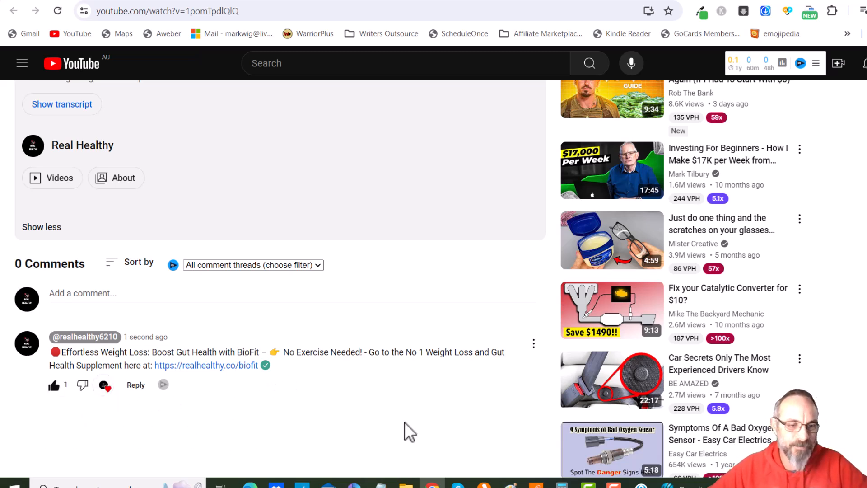
Play the video from the top with the sound muted
{"action": "scroll", "coordinate": [406, 419], "scroll_direction": "up", "scroll_amount": 15}
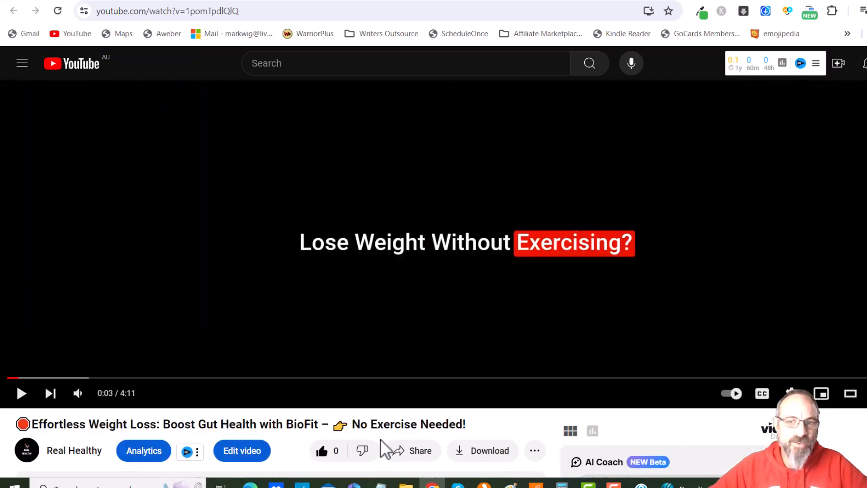
{"action": "left_click", "coordinate": [21, 395]}
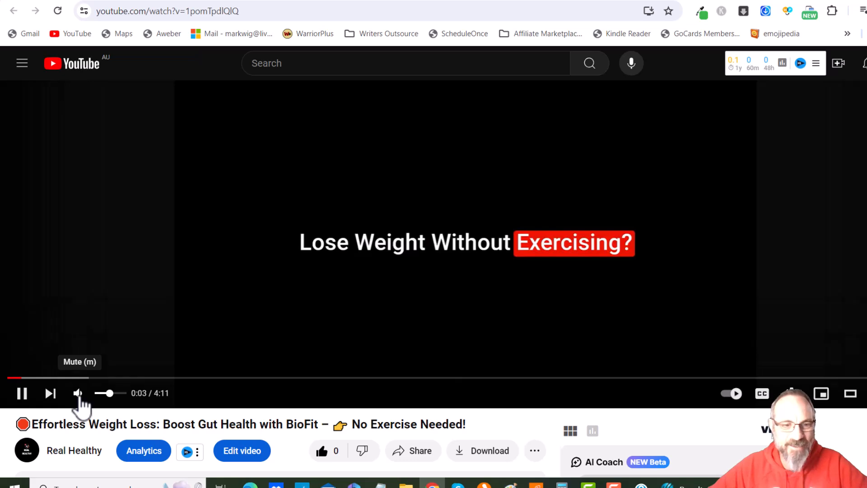
{"action": "left_click", "coordinate": [79, 399]}
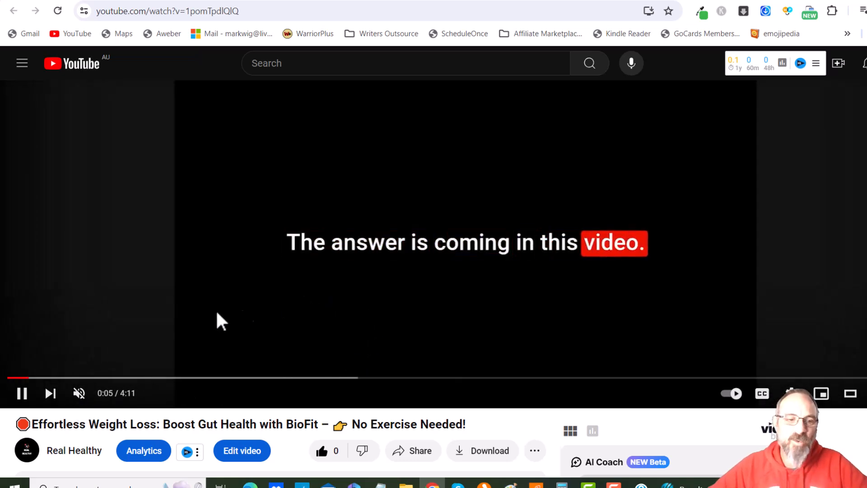